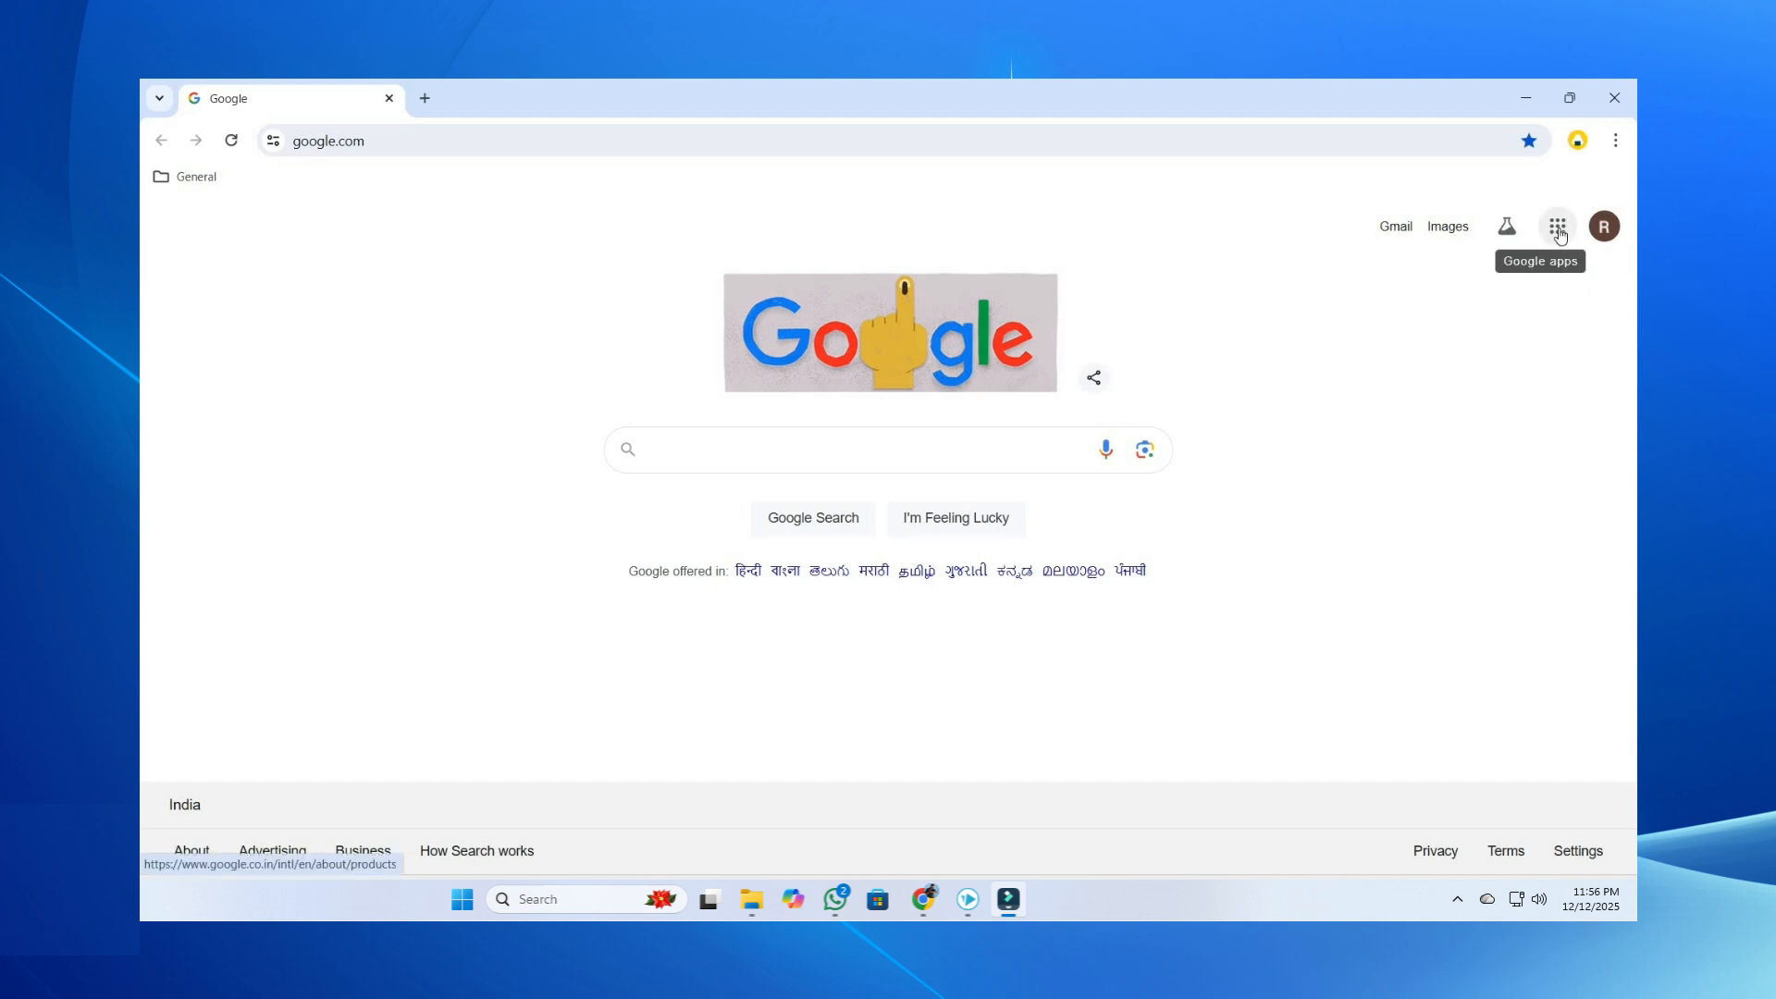
# - Open Google Forms from the list of Google apps
pyautogui.click(1558, 230)
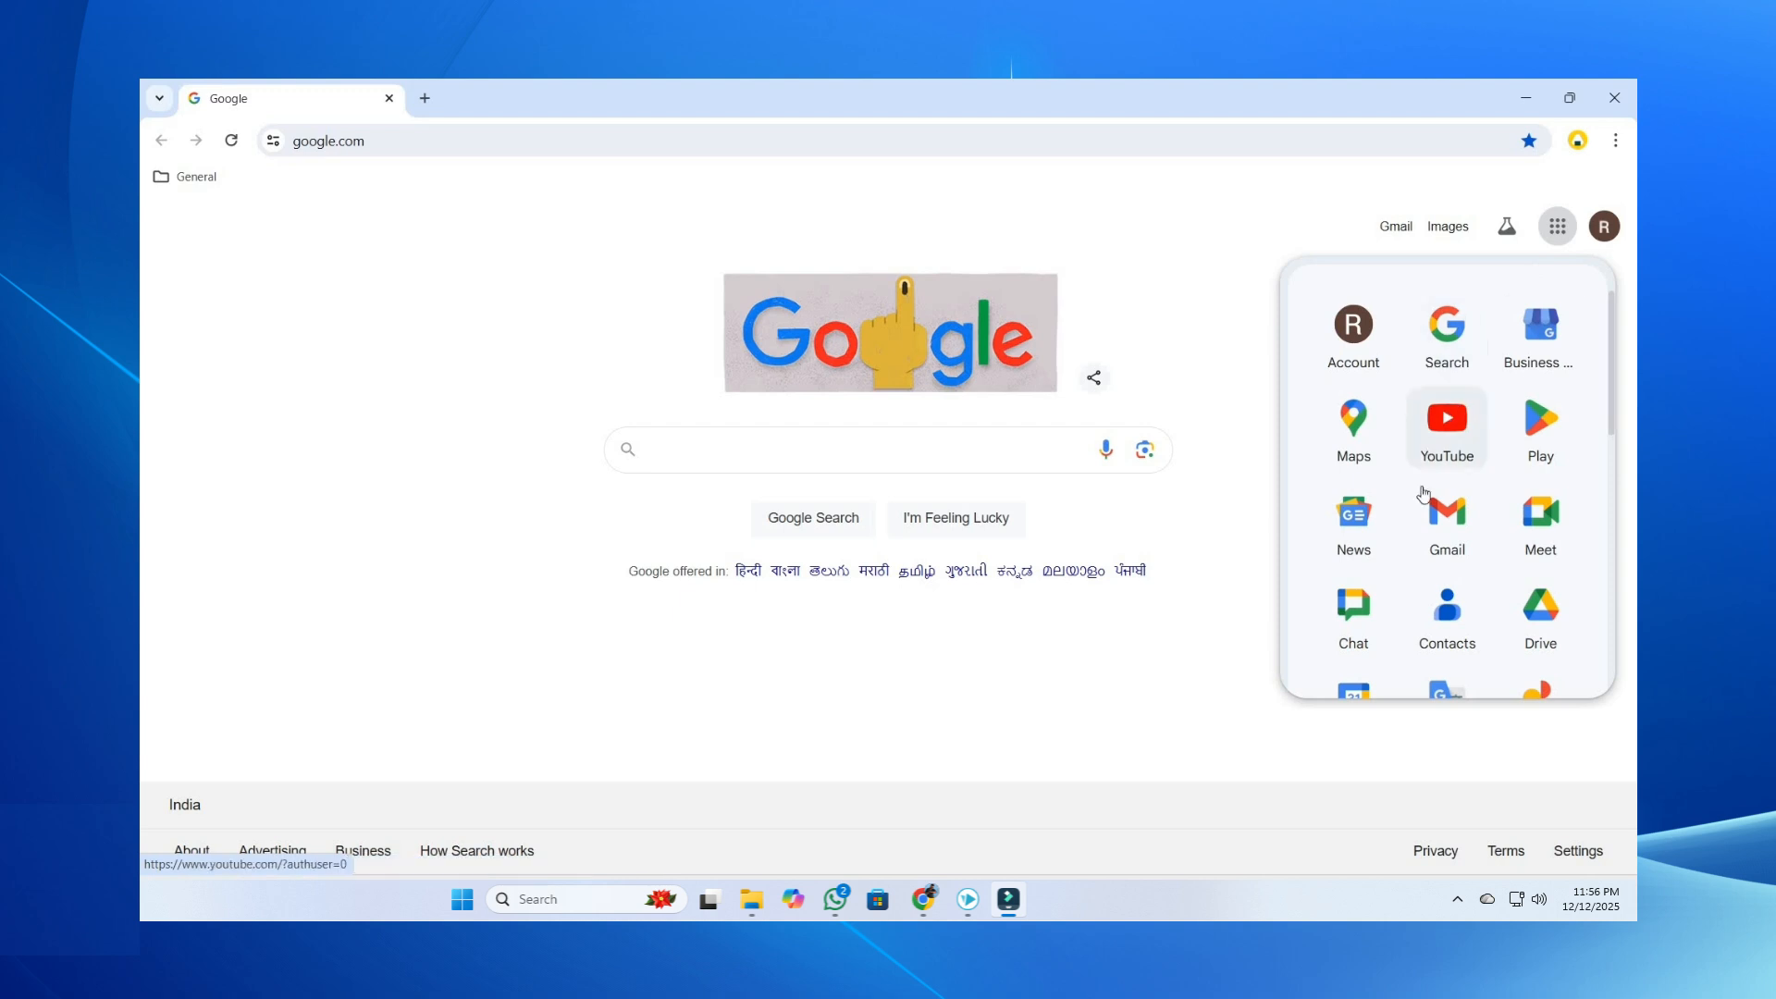
pyautogui.scroll(-5, 1423, 493)
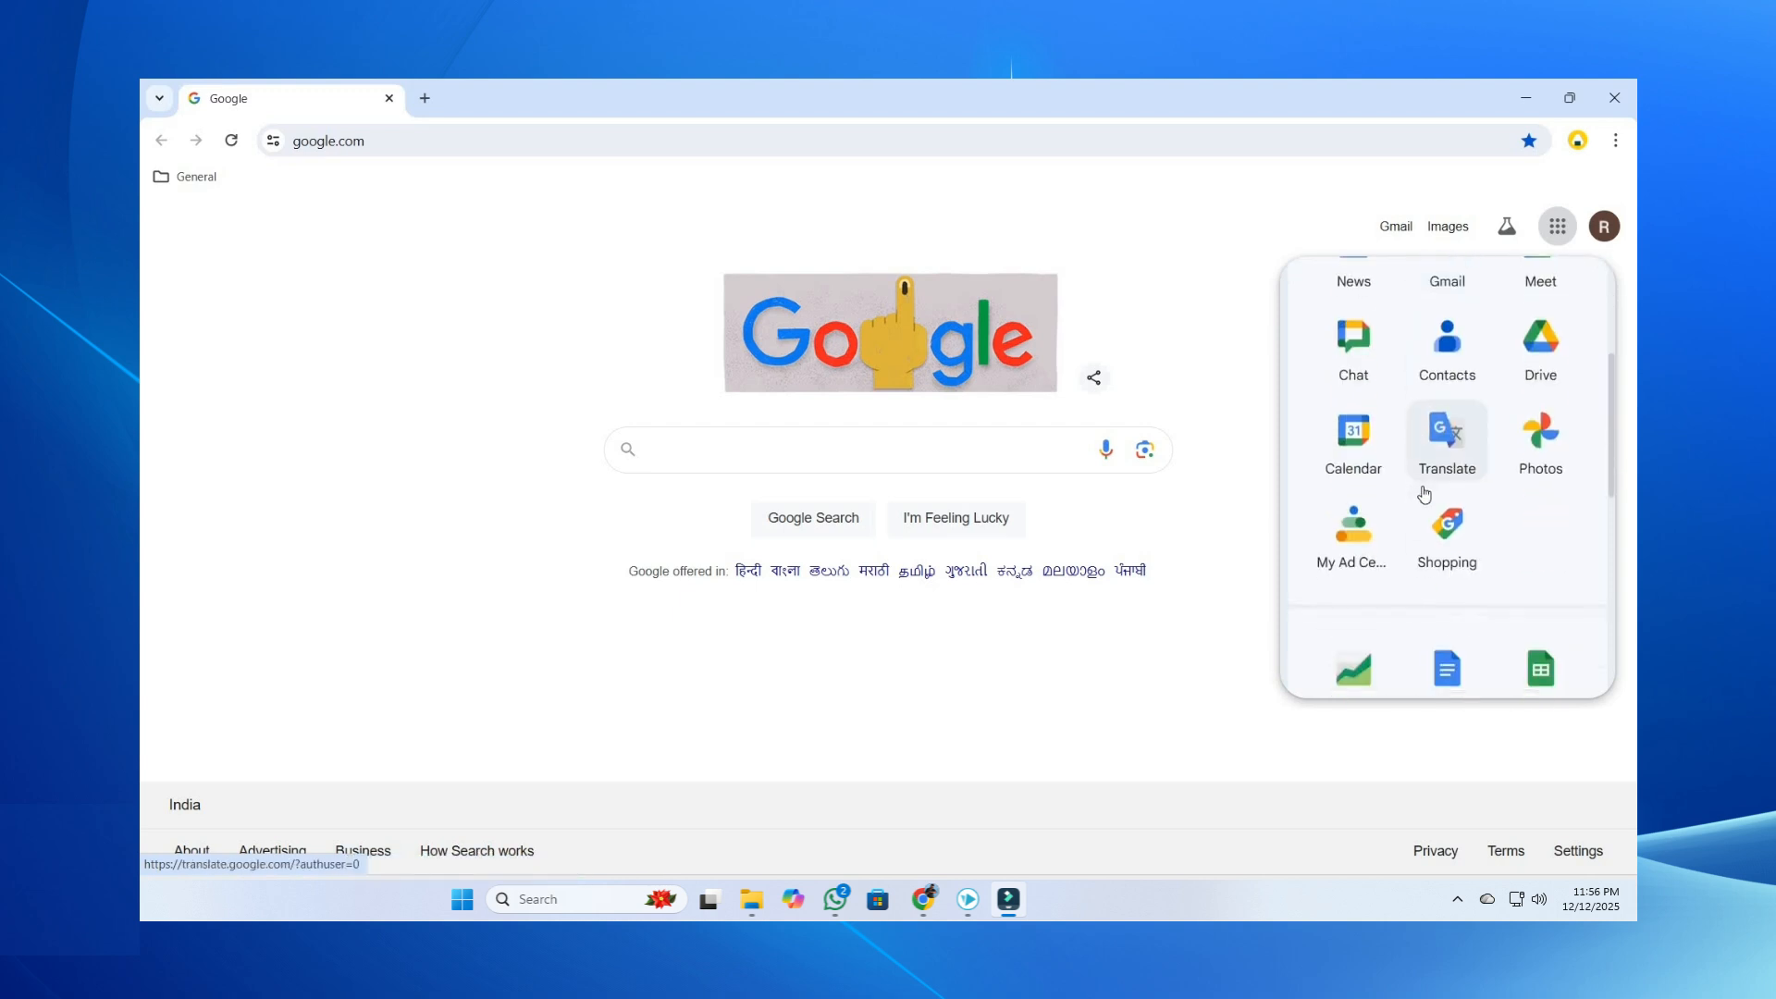
pyautogui.scroll(-3, 1424, 493)
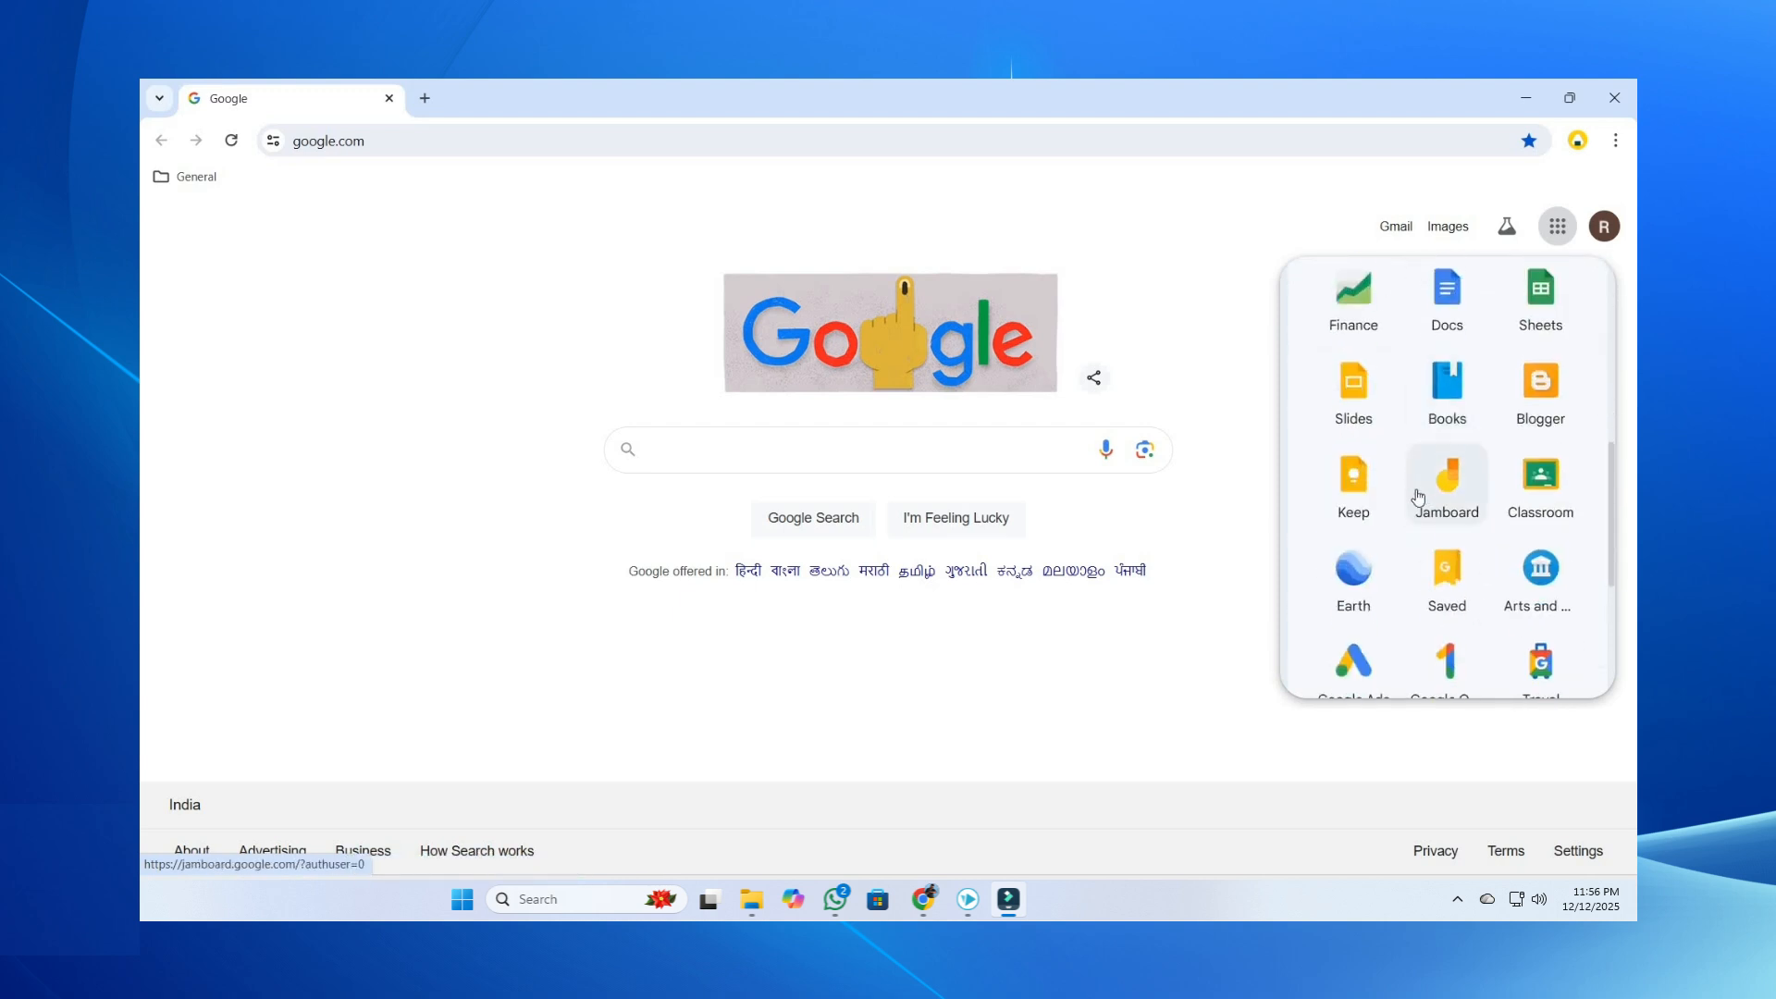
pyautogui.scroll(-2, 1403, 500)
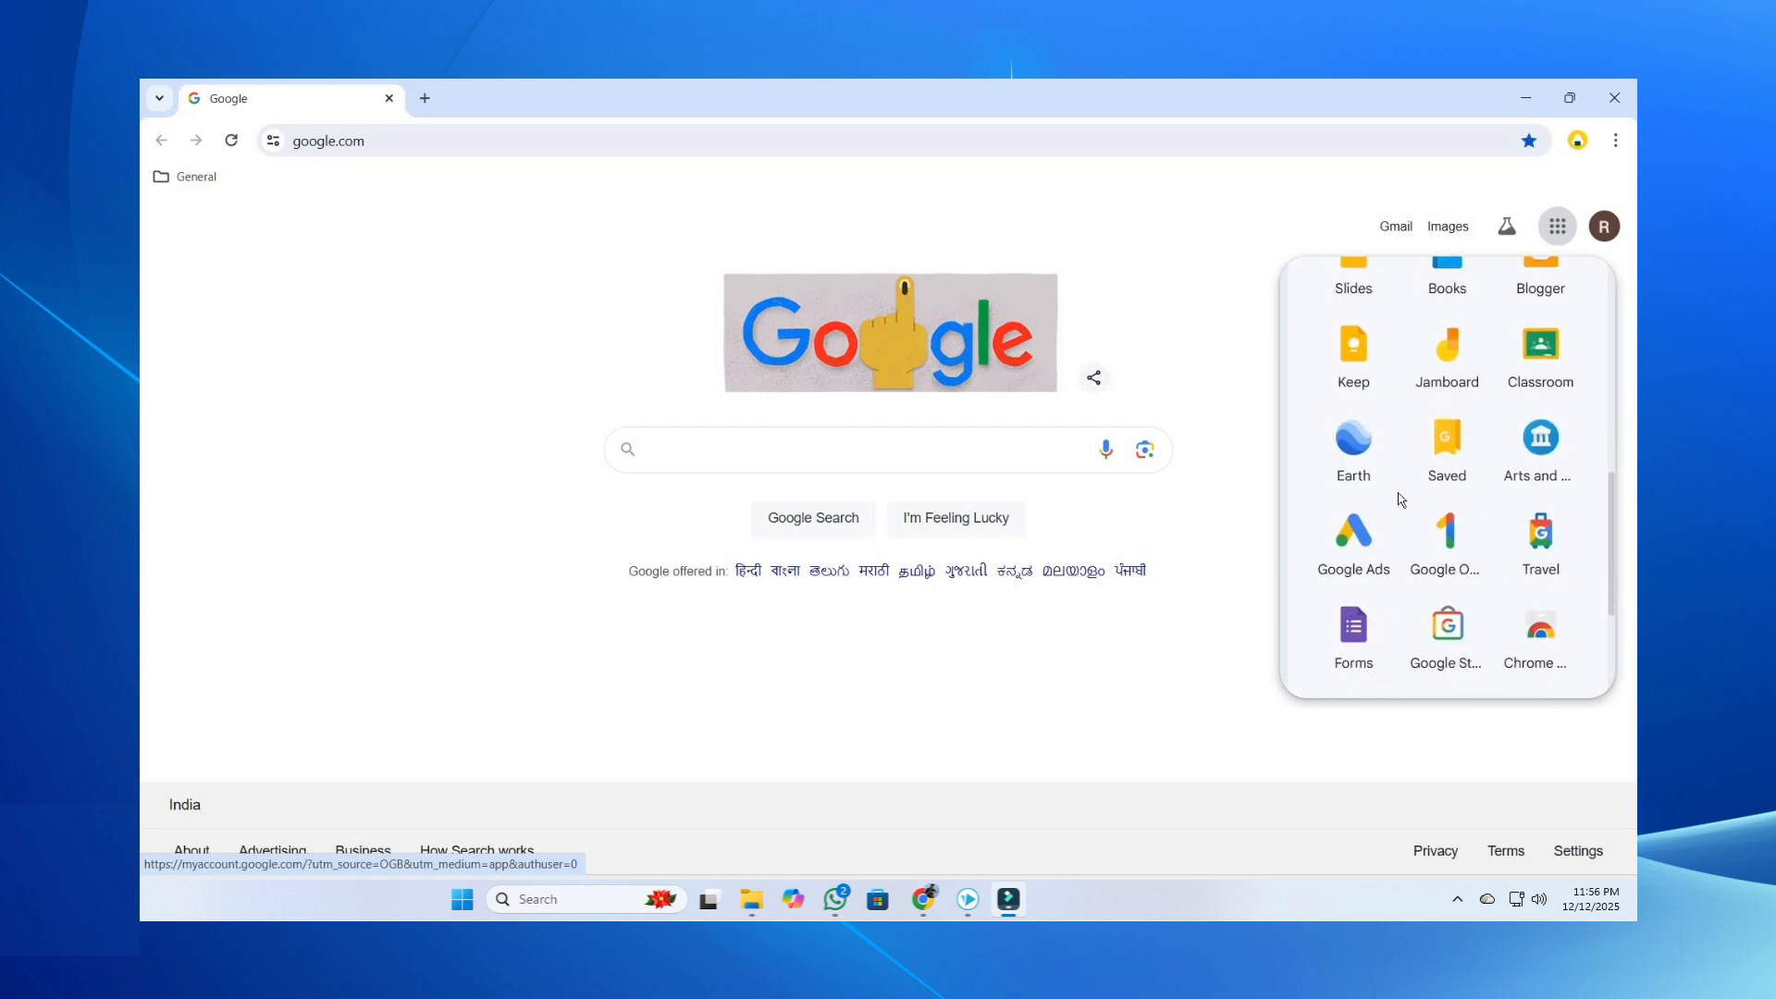
pyautogui.scroll(-2, 1403, 500)
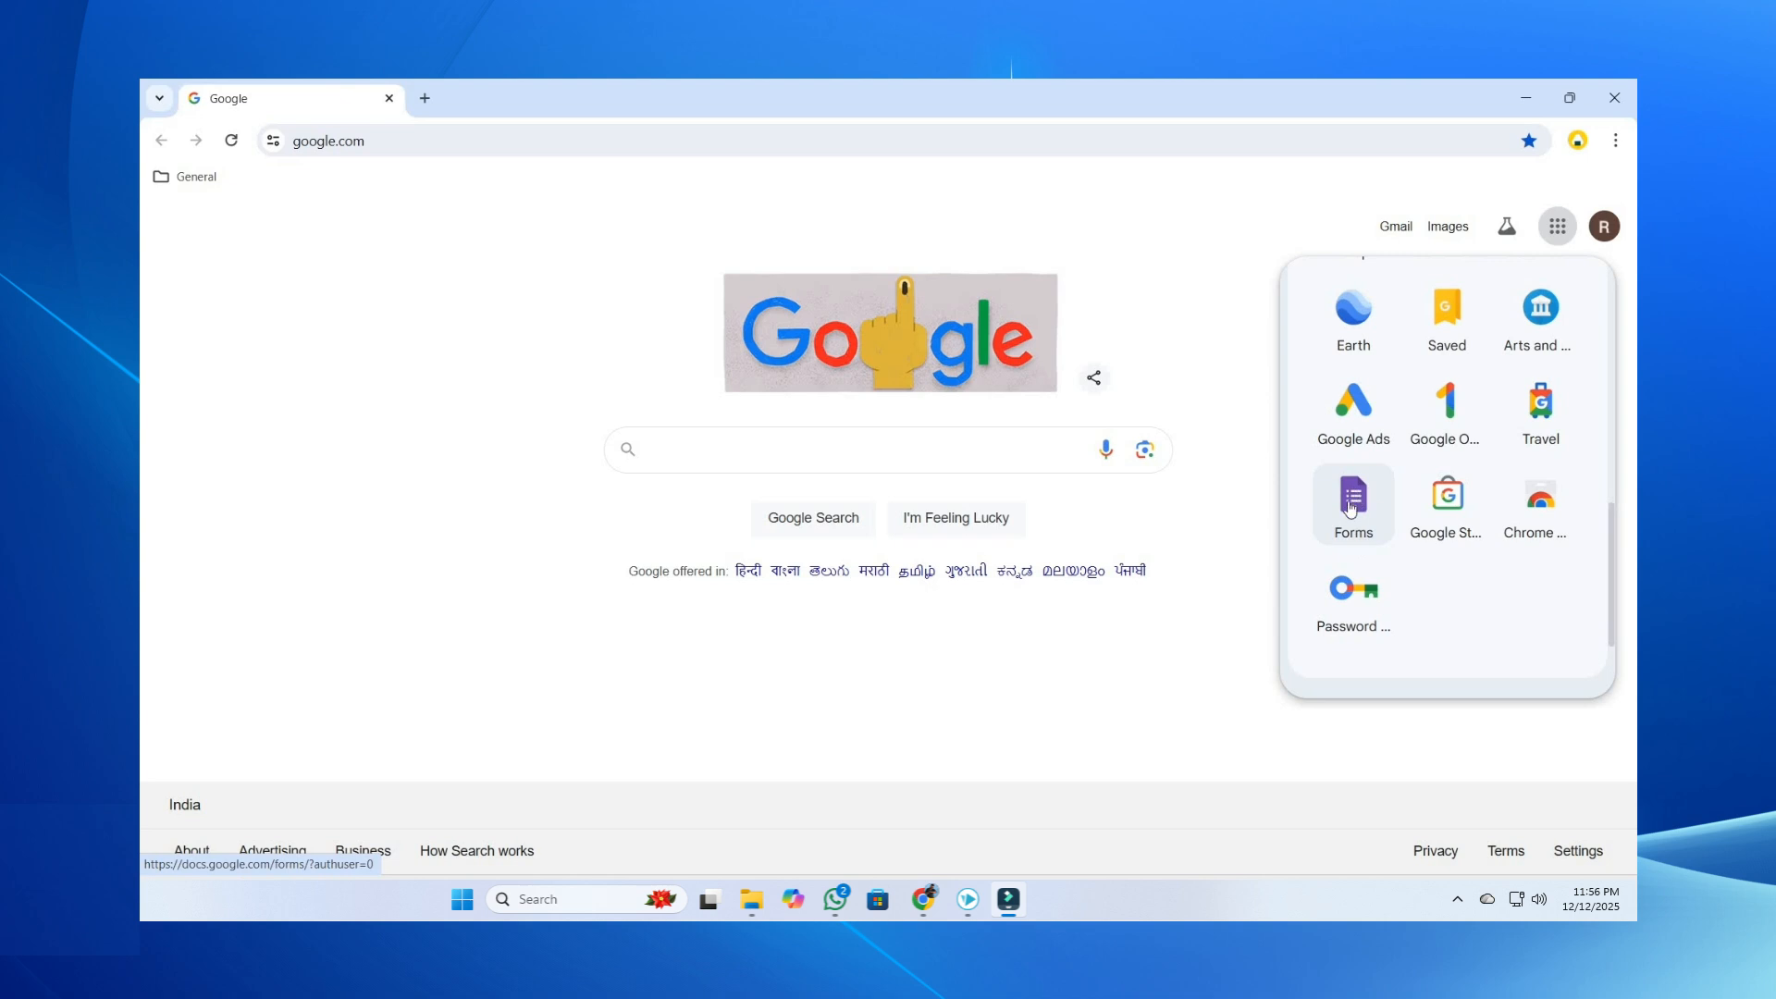
pyautogui.click(1363, 519)
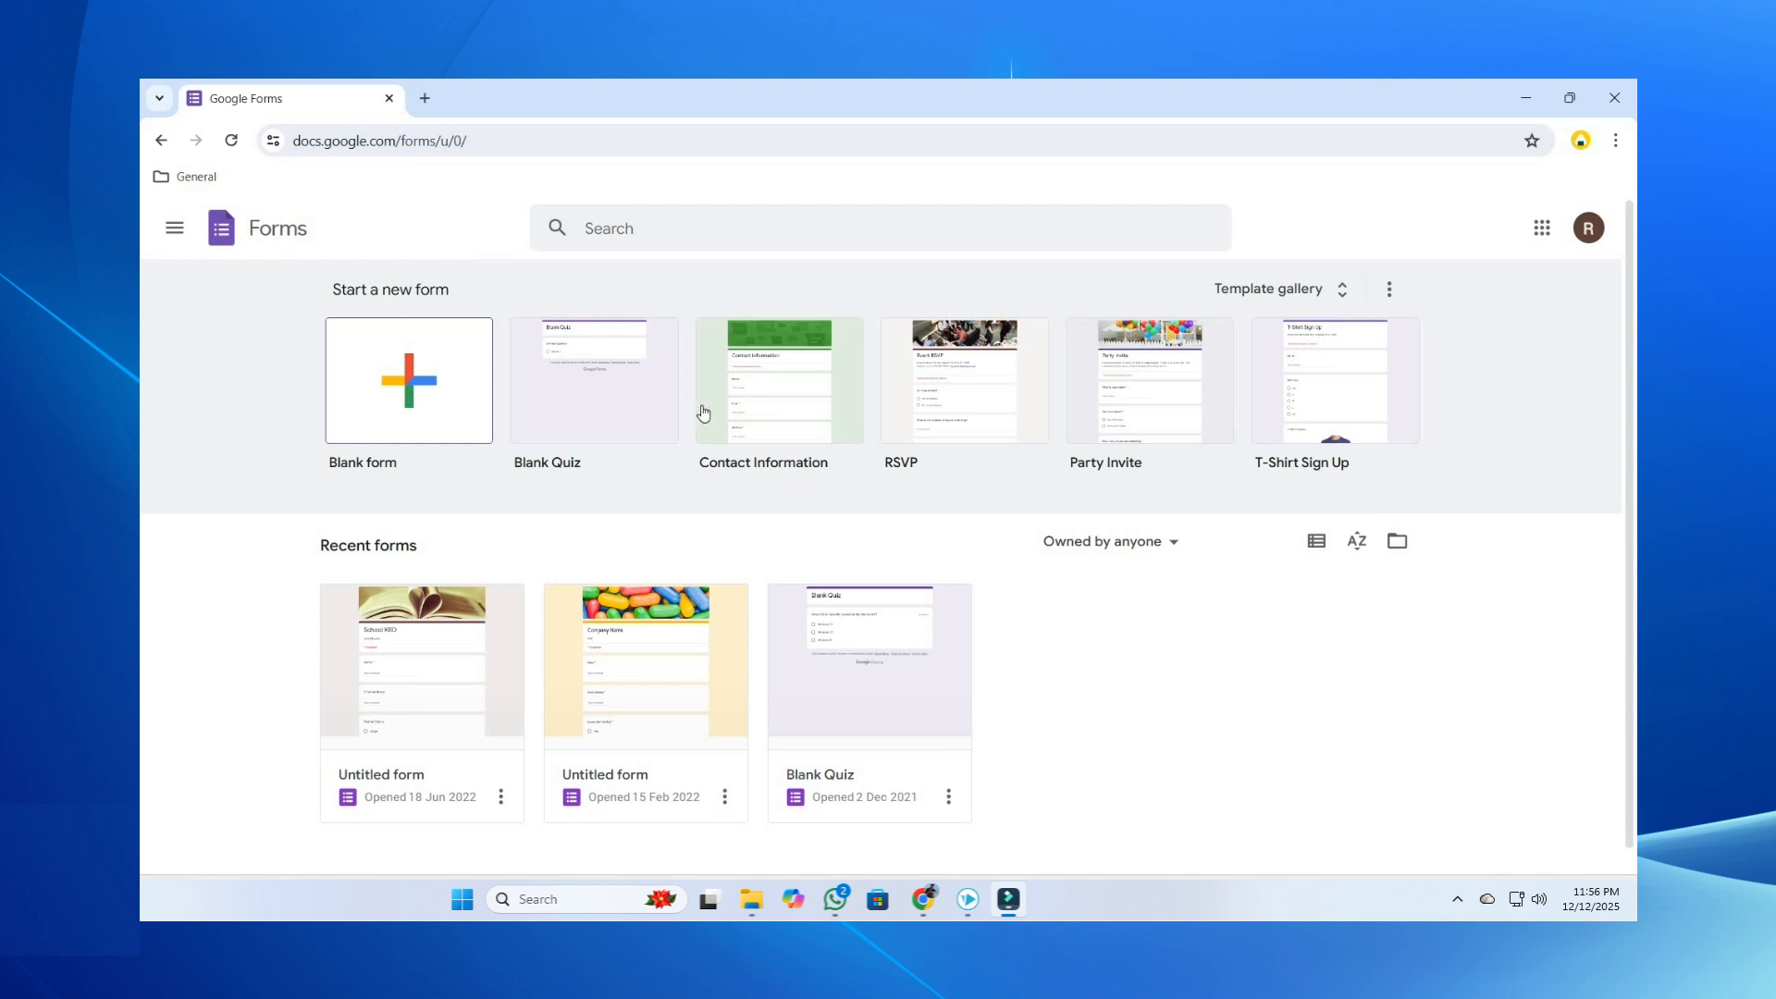
# - Examine the Personal, Work and Education form templates in the template gallery
pyautogui.click(1339, 294)
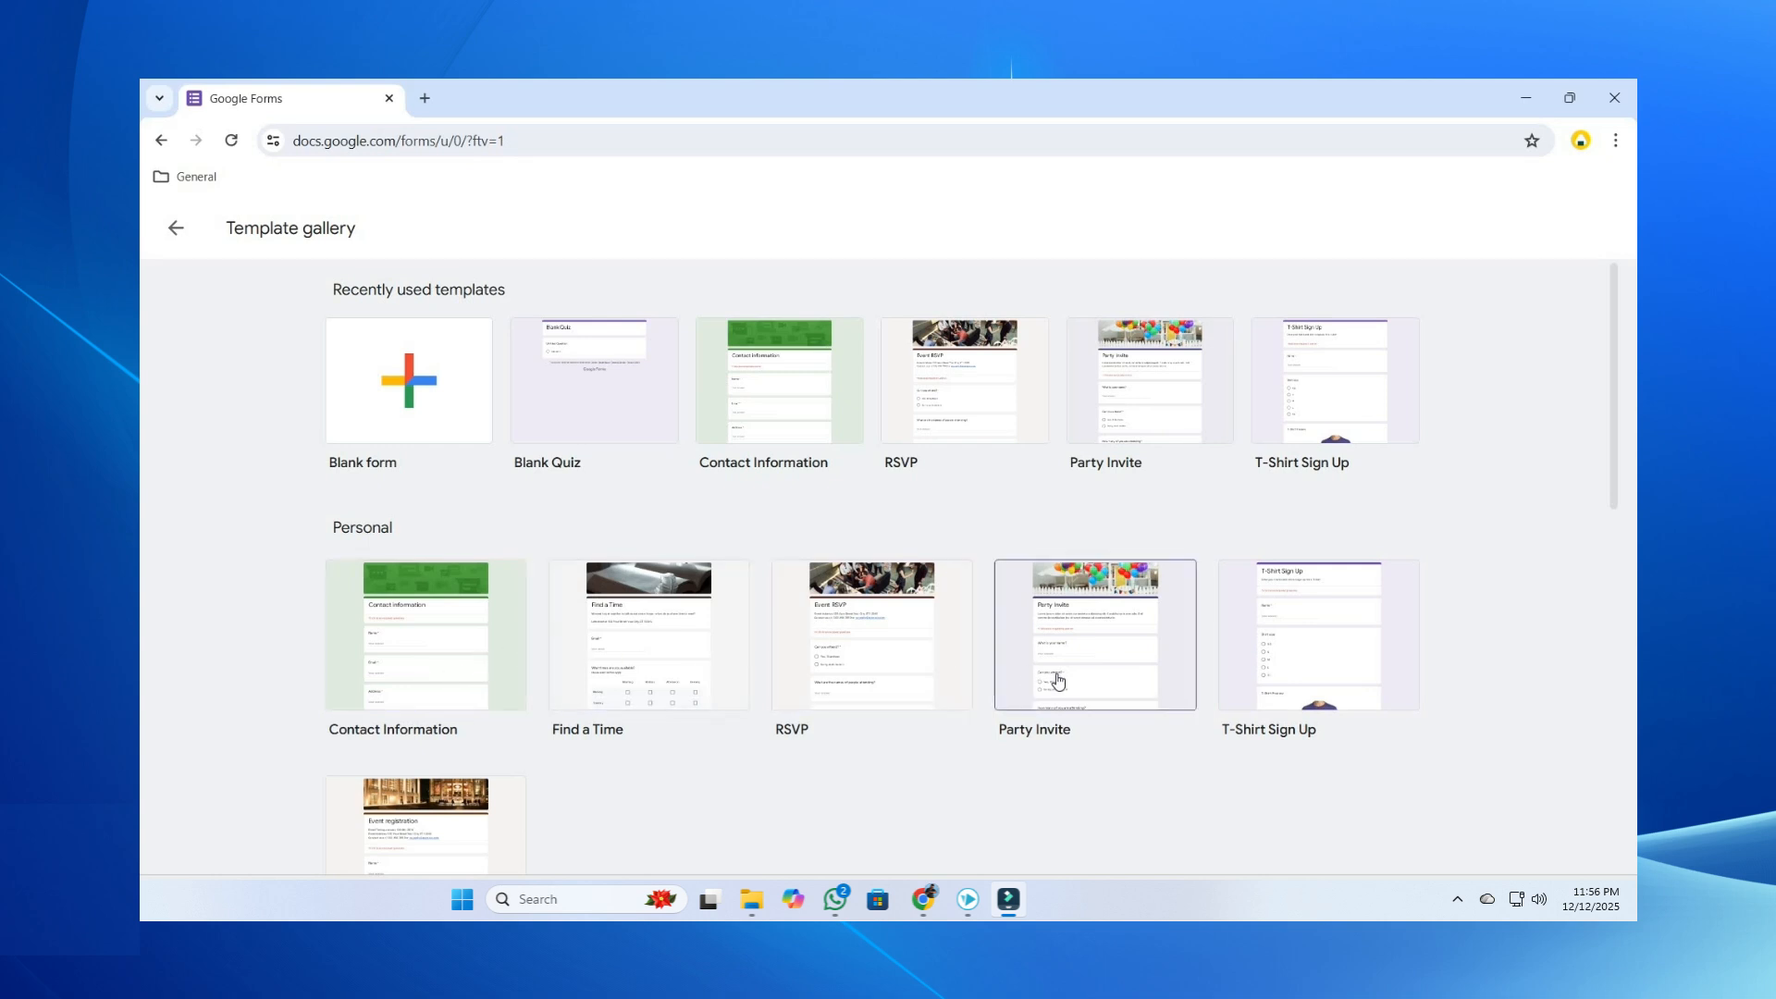
pyautogui.scroll(-3, 1054, 675)
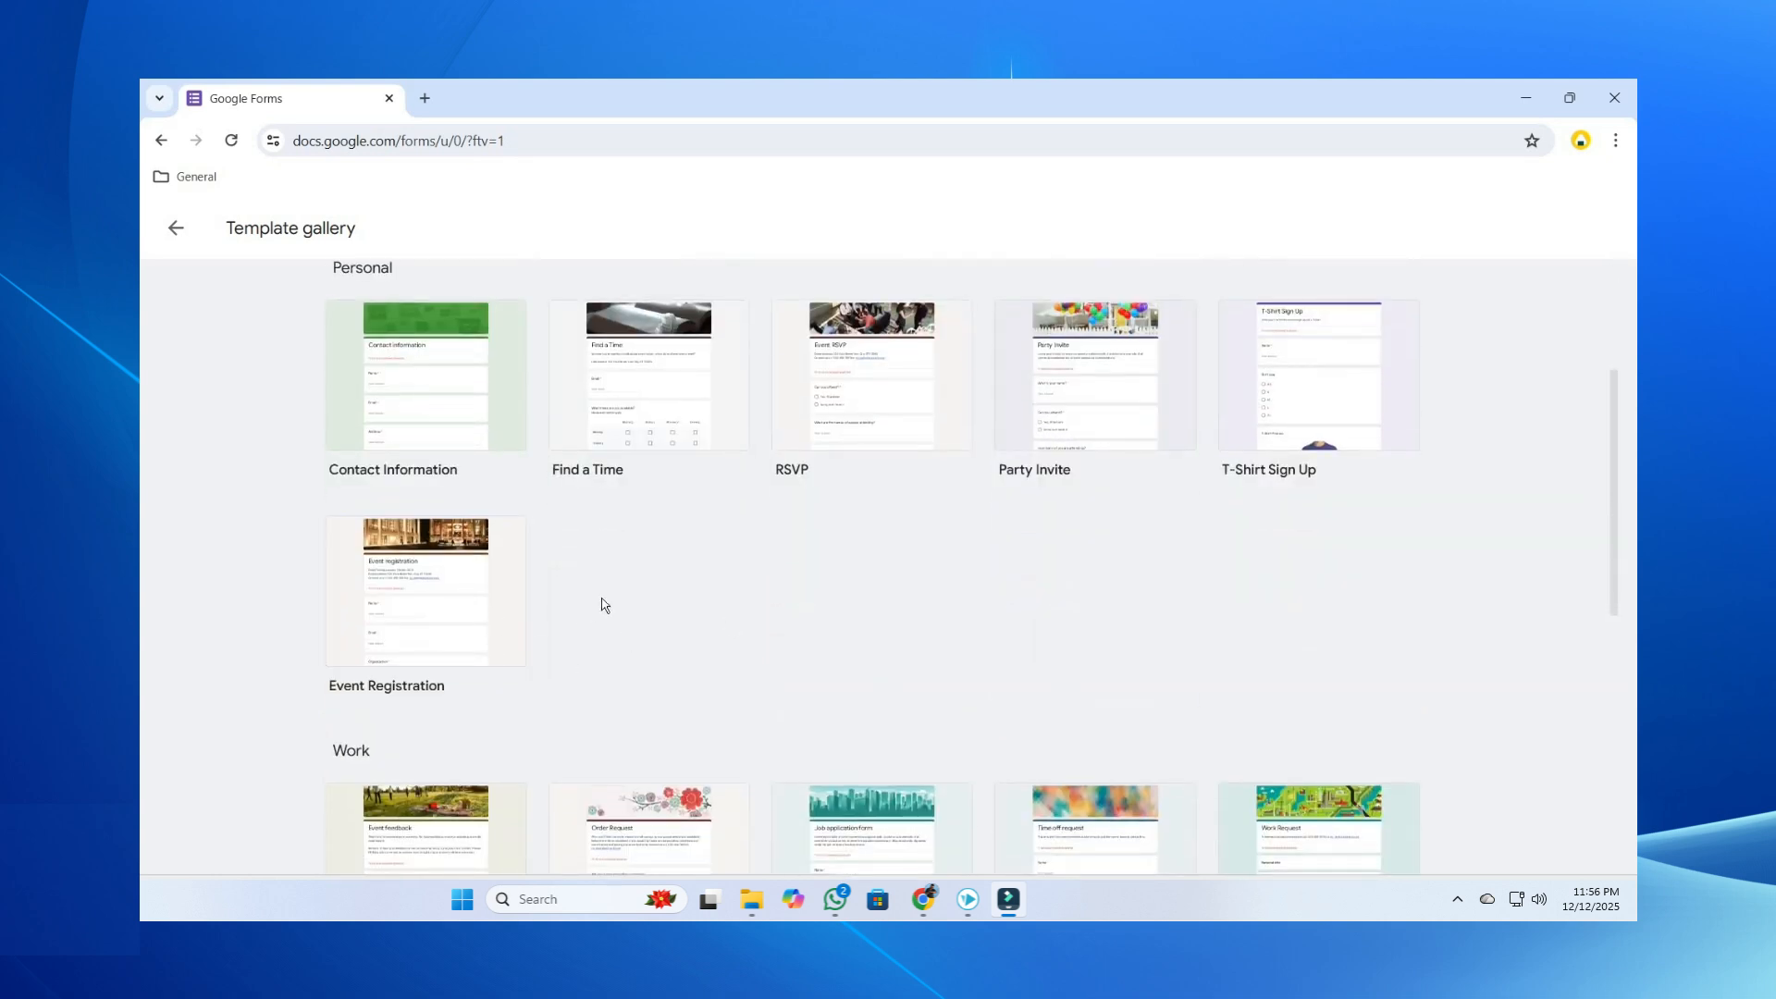
pyautogui.scroll(-1, 555, 564)
pyautogui.scroll(-1, 707, 538)
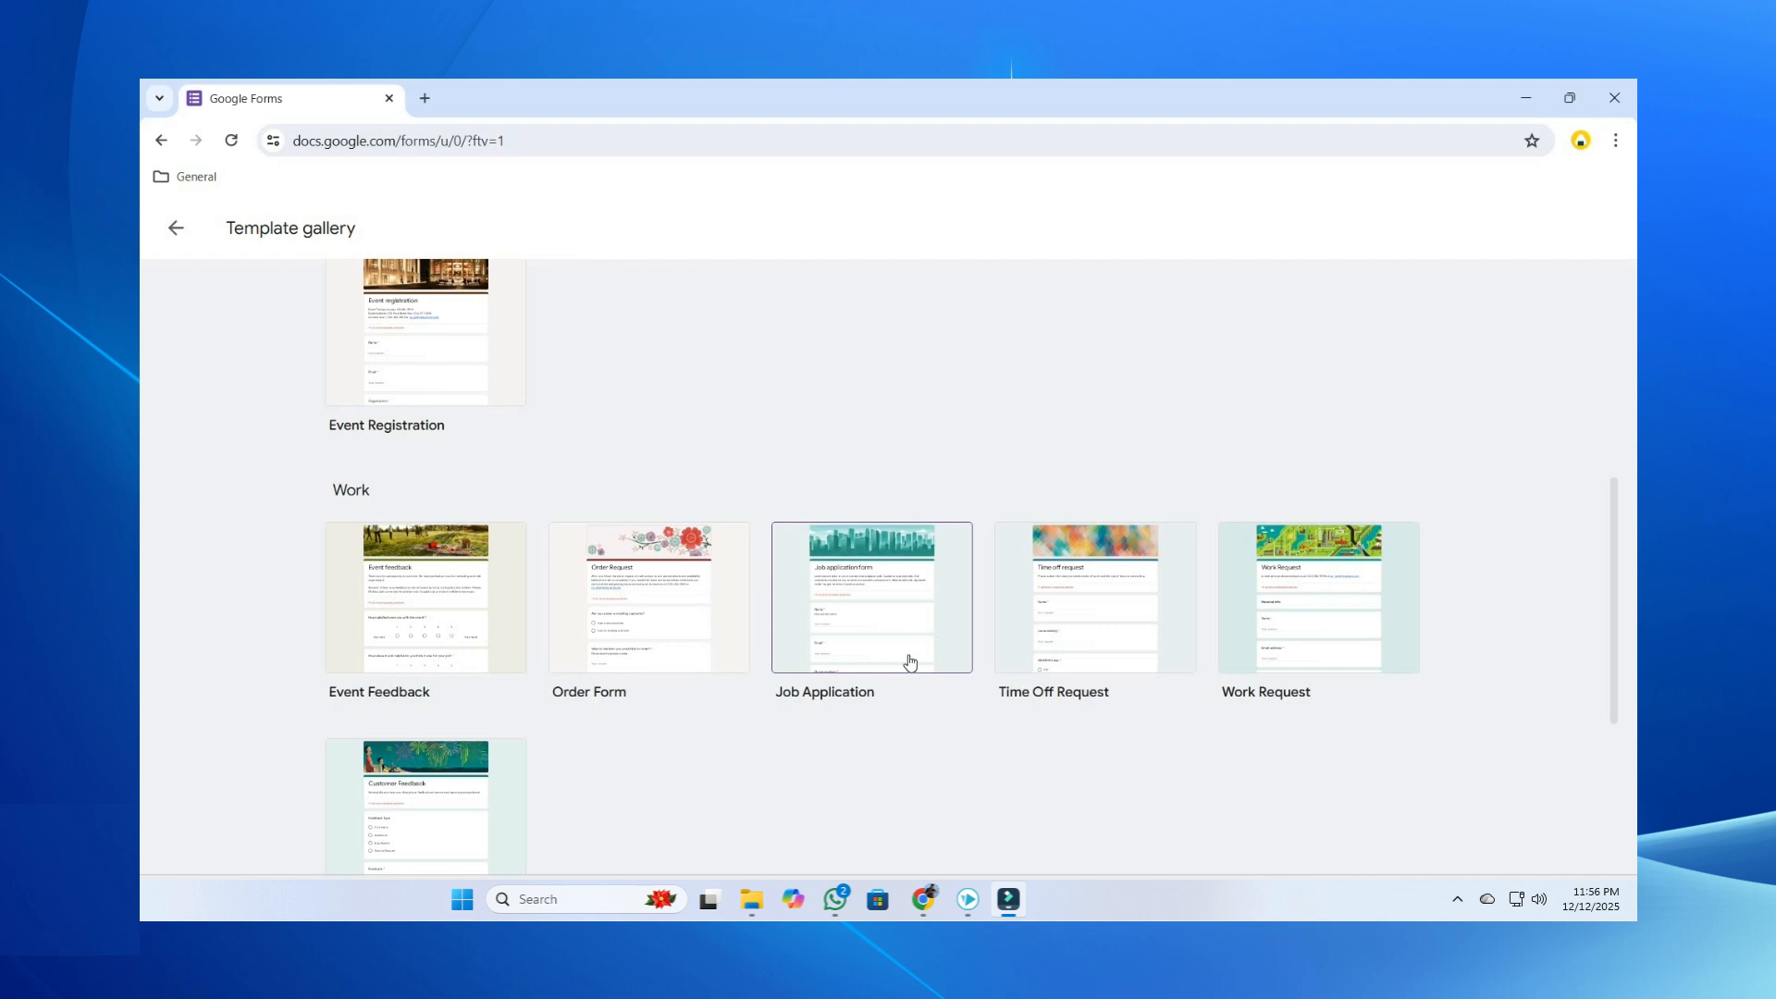
pyautogui.scroll(-2, 910, 661)
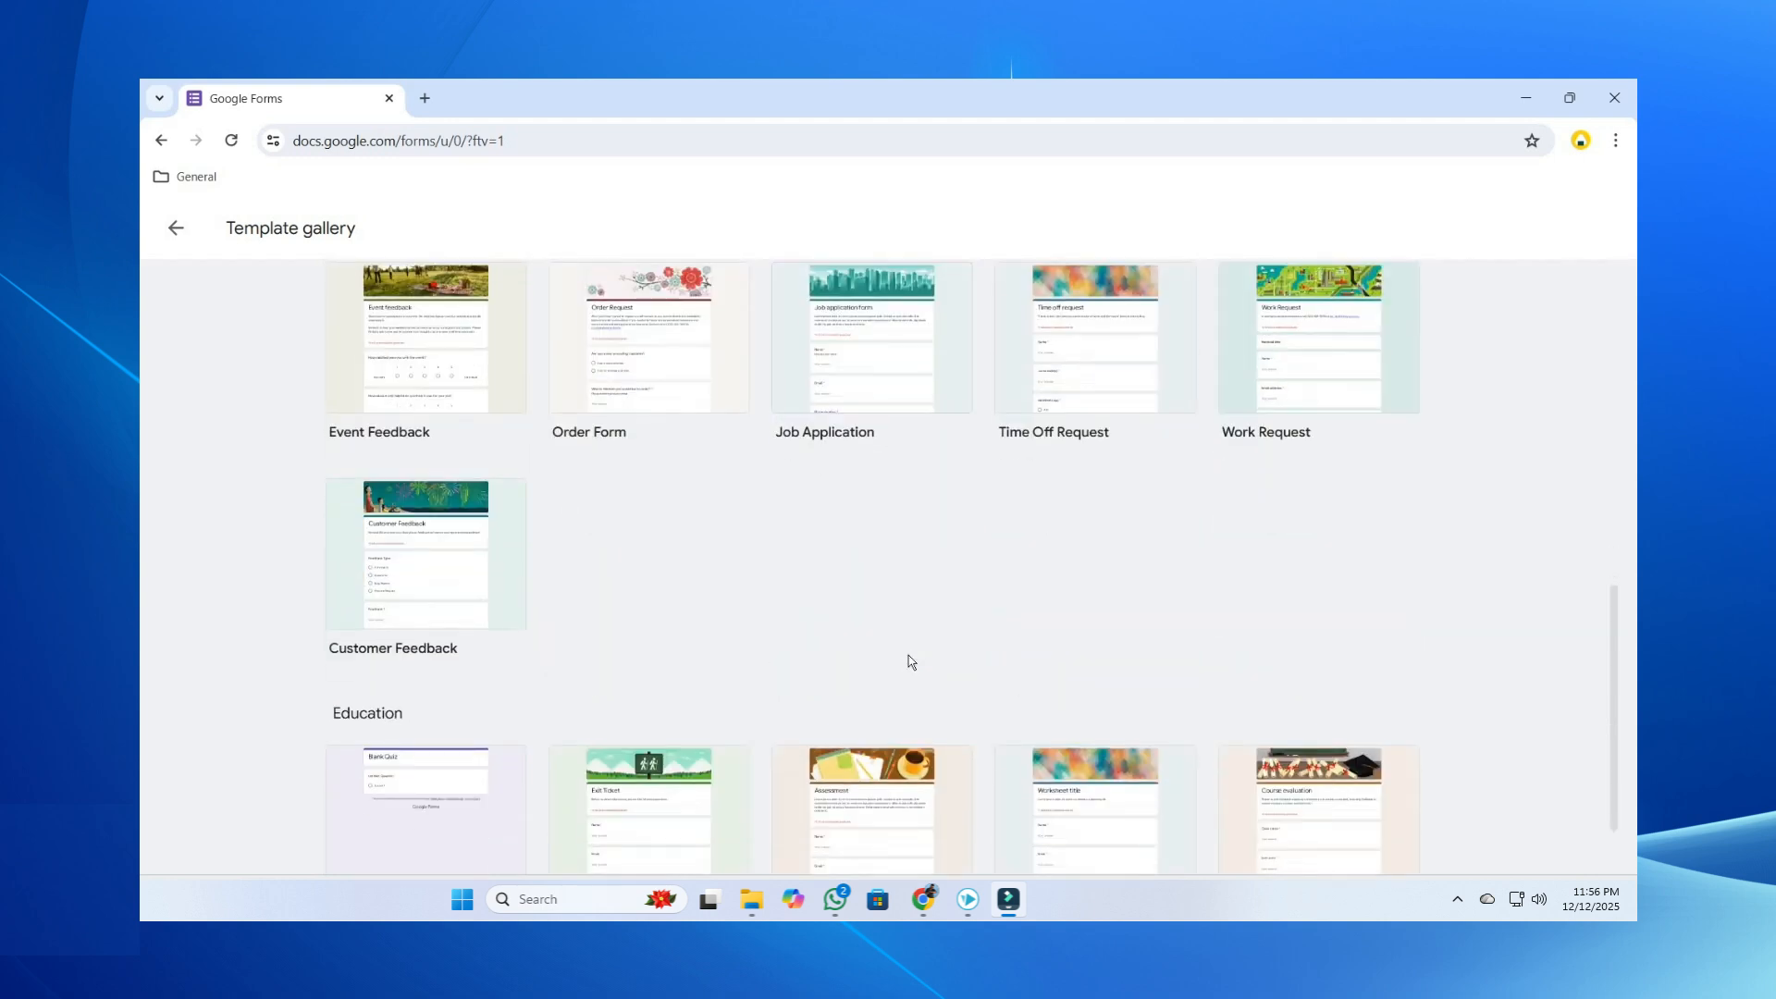
pyautogui.scroll(7, 908, 660)
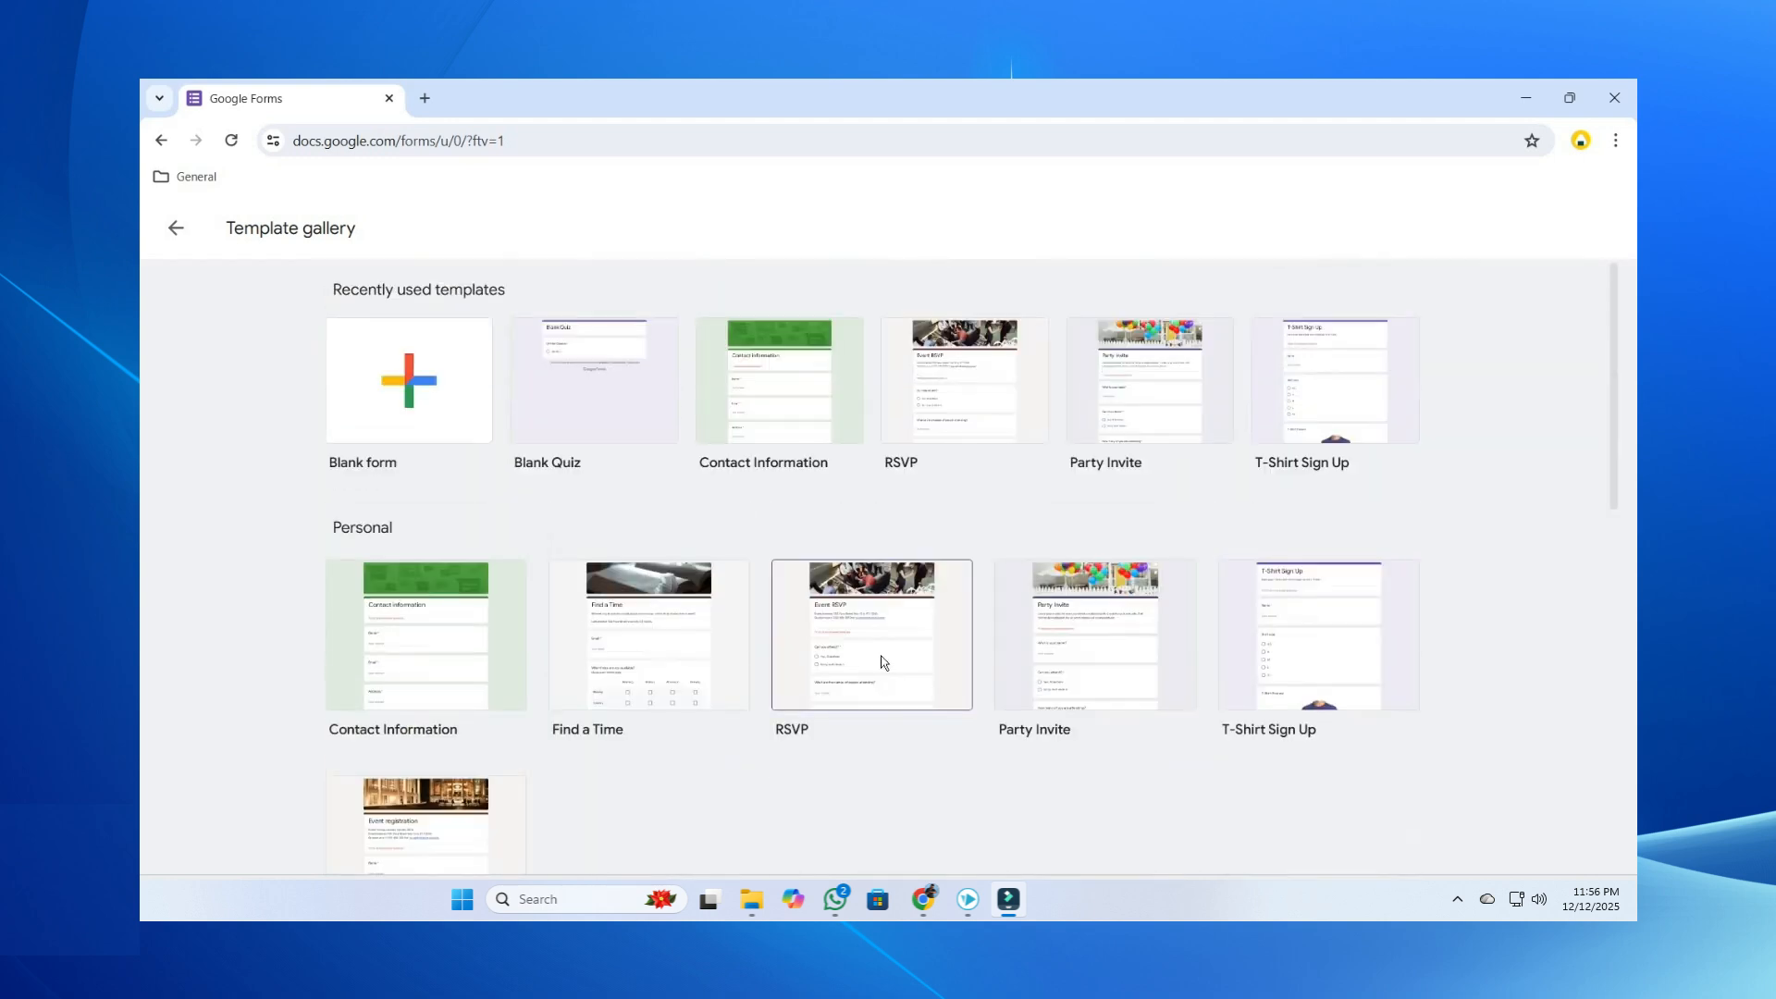
pyautogui.scroll(-3, 726, 698)
pyautogui.scroll(-2, 720, 698)
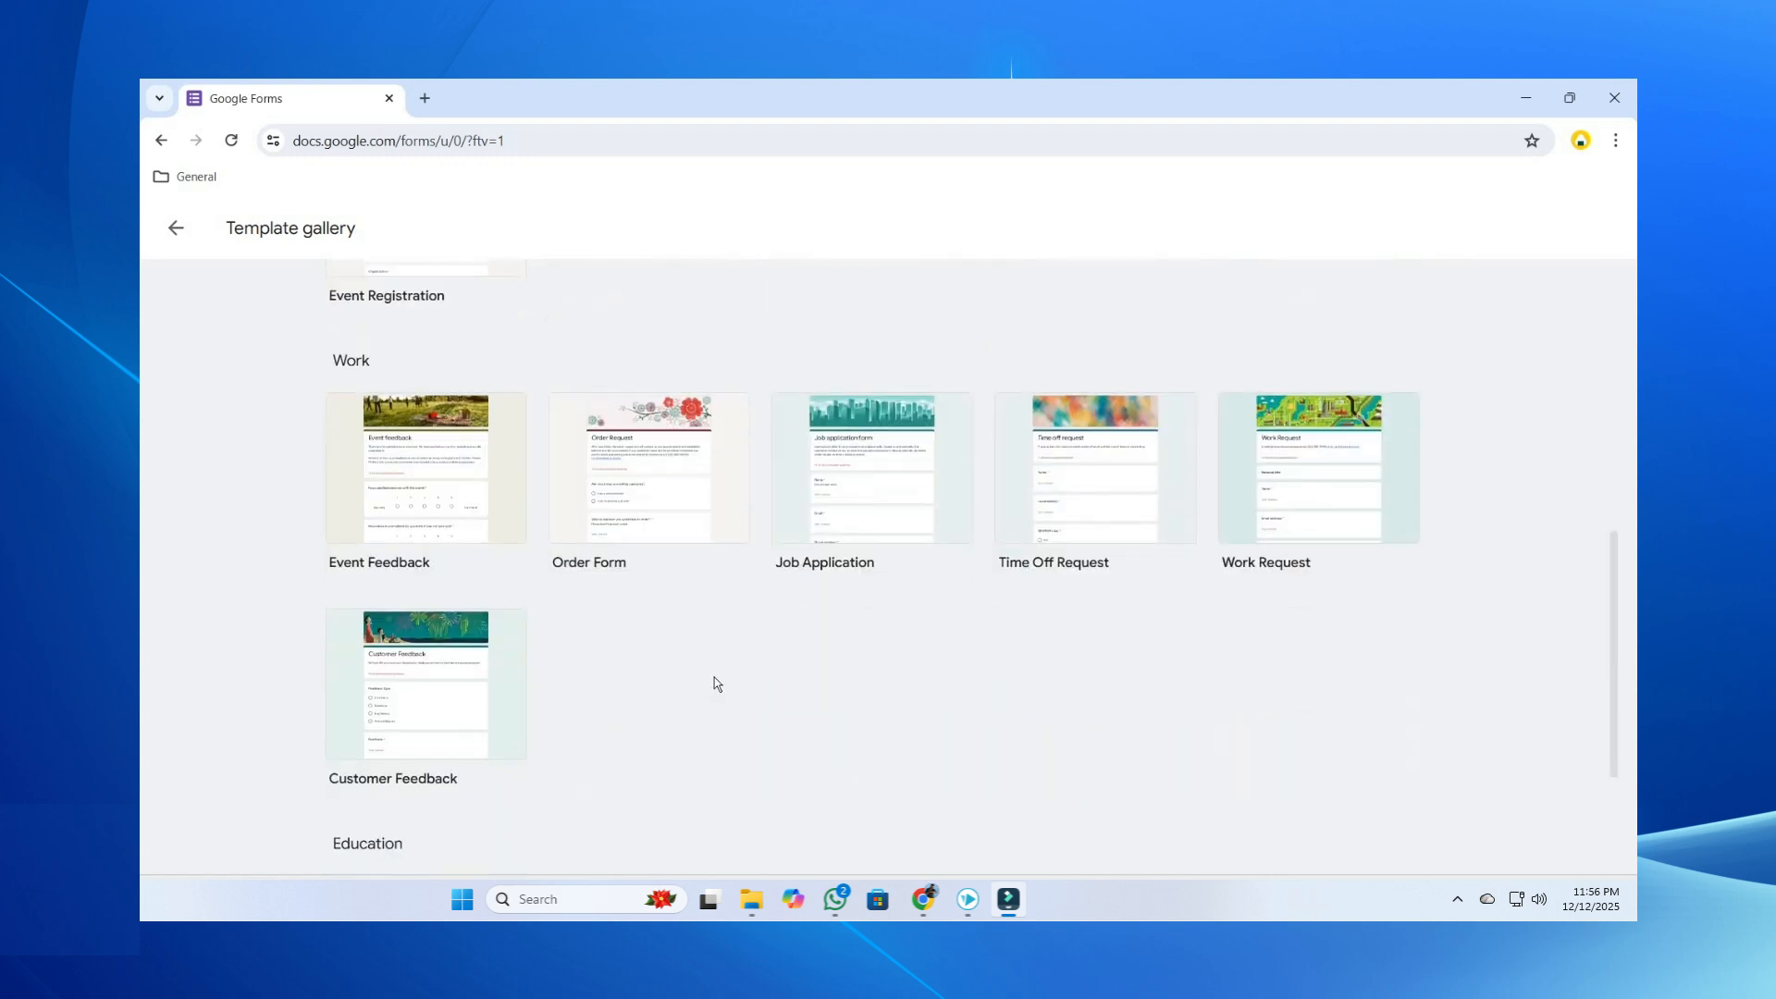
pyautogui.scroll(-1, 714, 675)
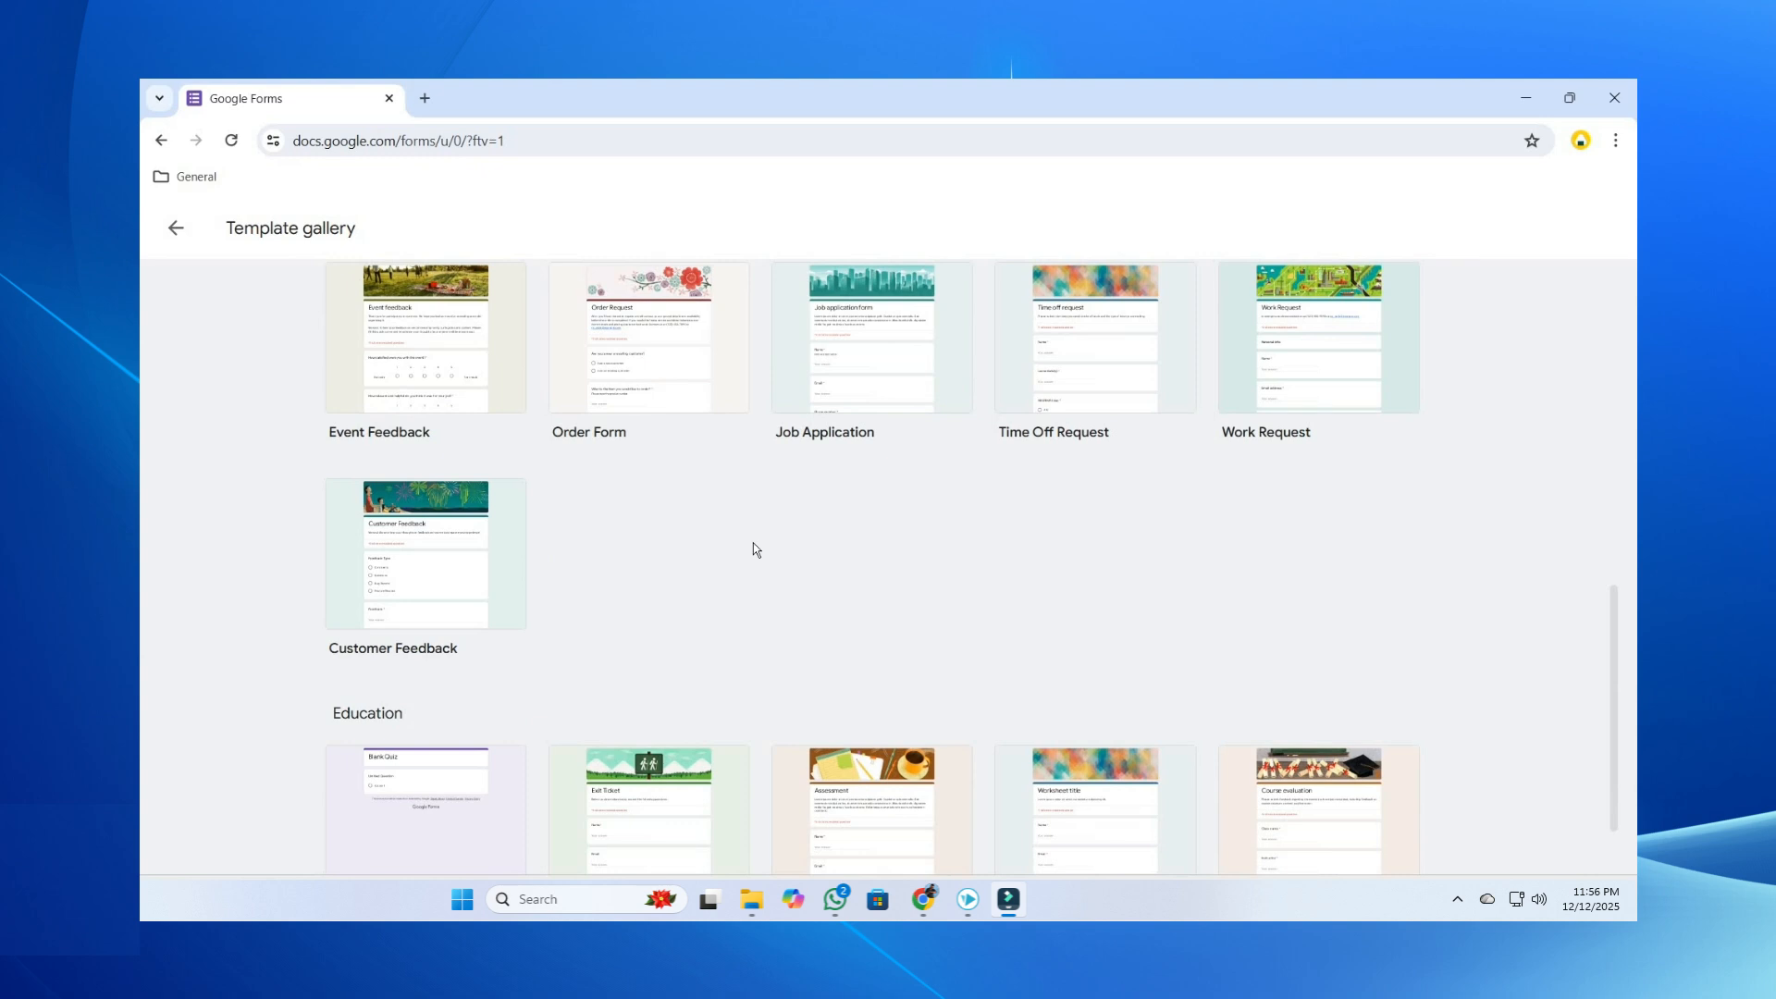
pyautogui.scroll(6, 753, 542)
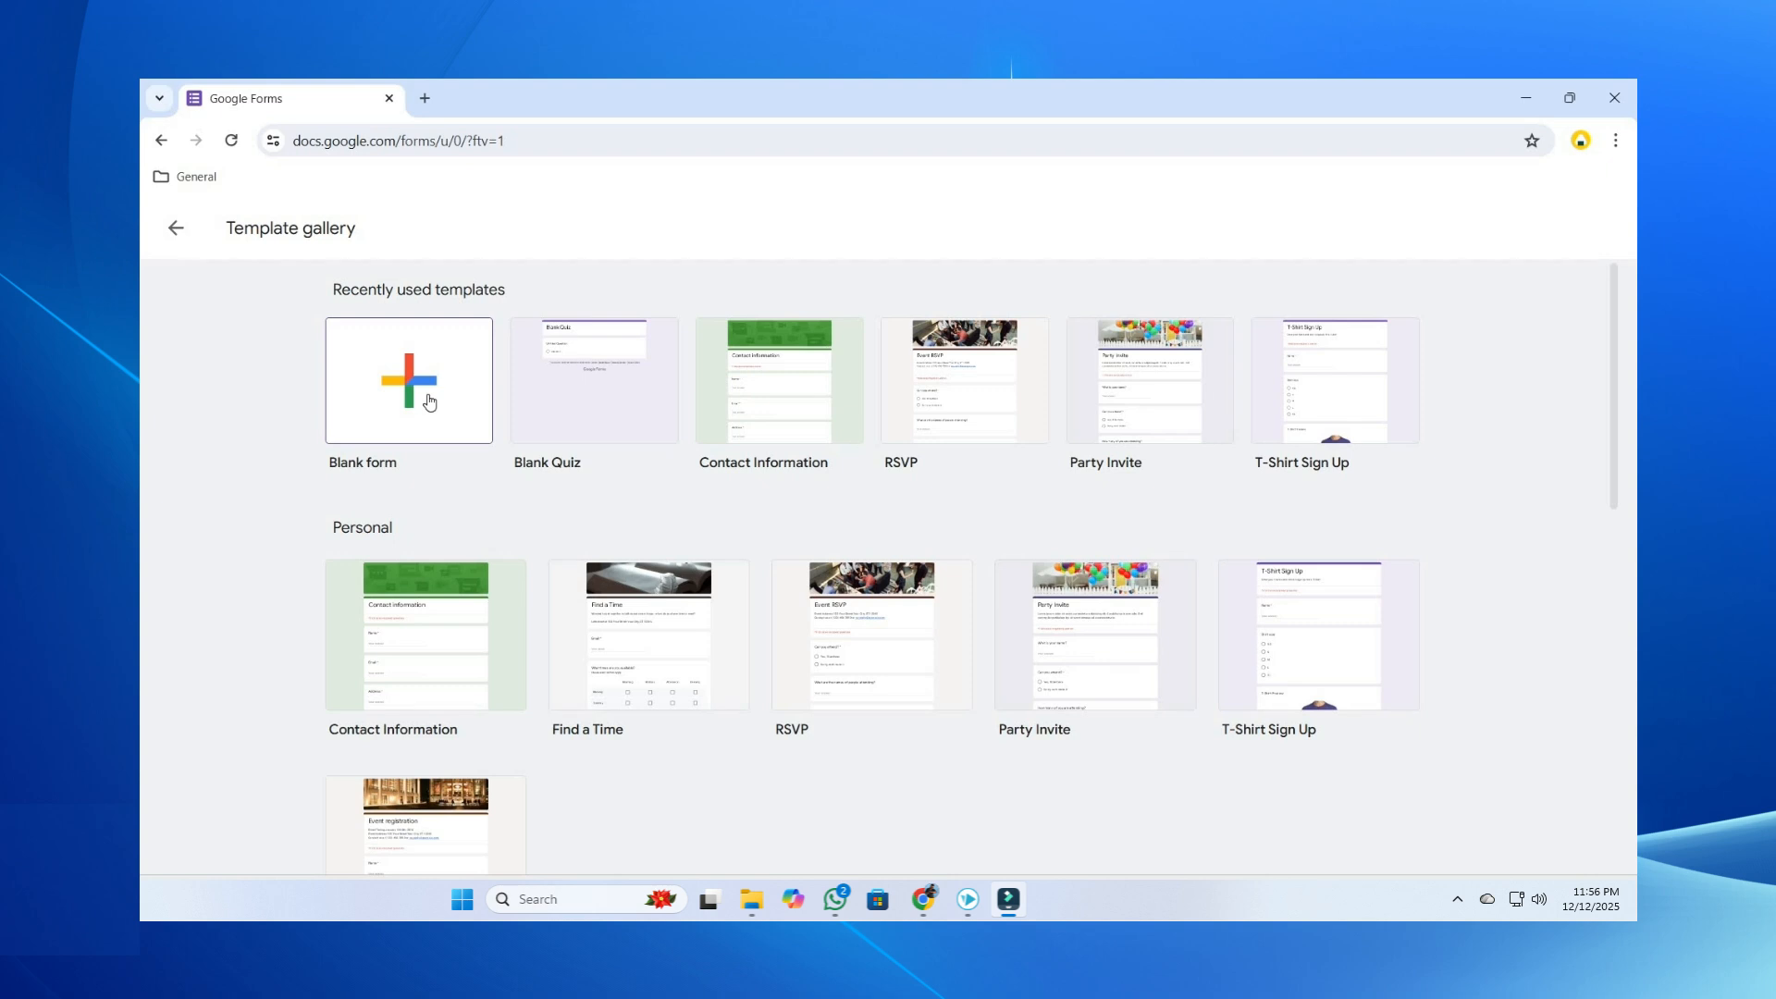
# - Create a new blank form and dismiss the text-styling tip
pyautogui.click(428, 400)
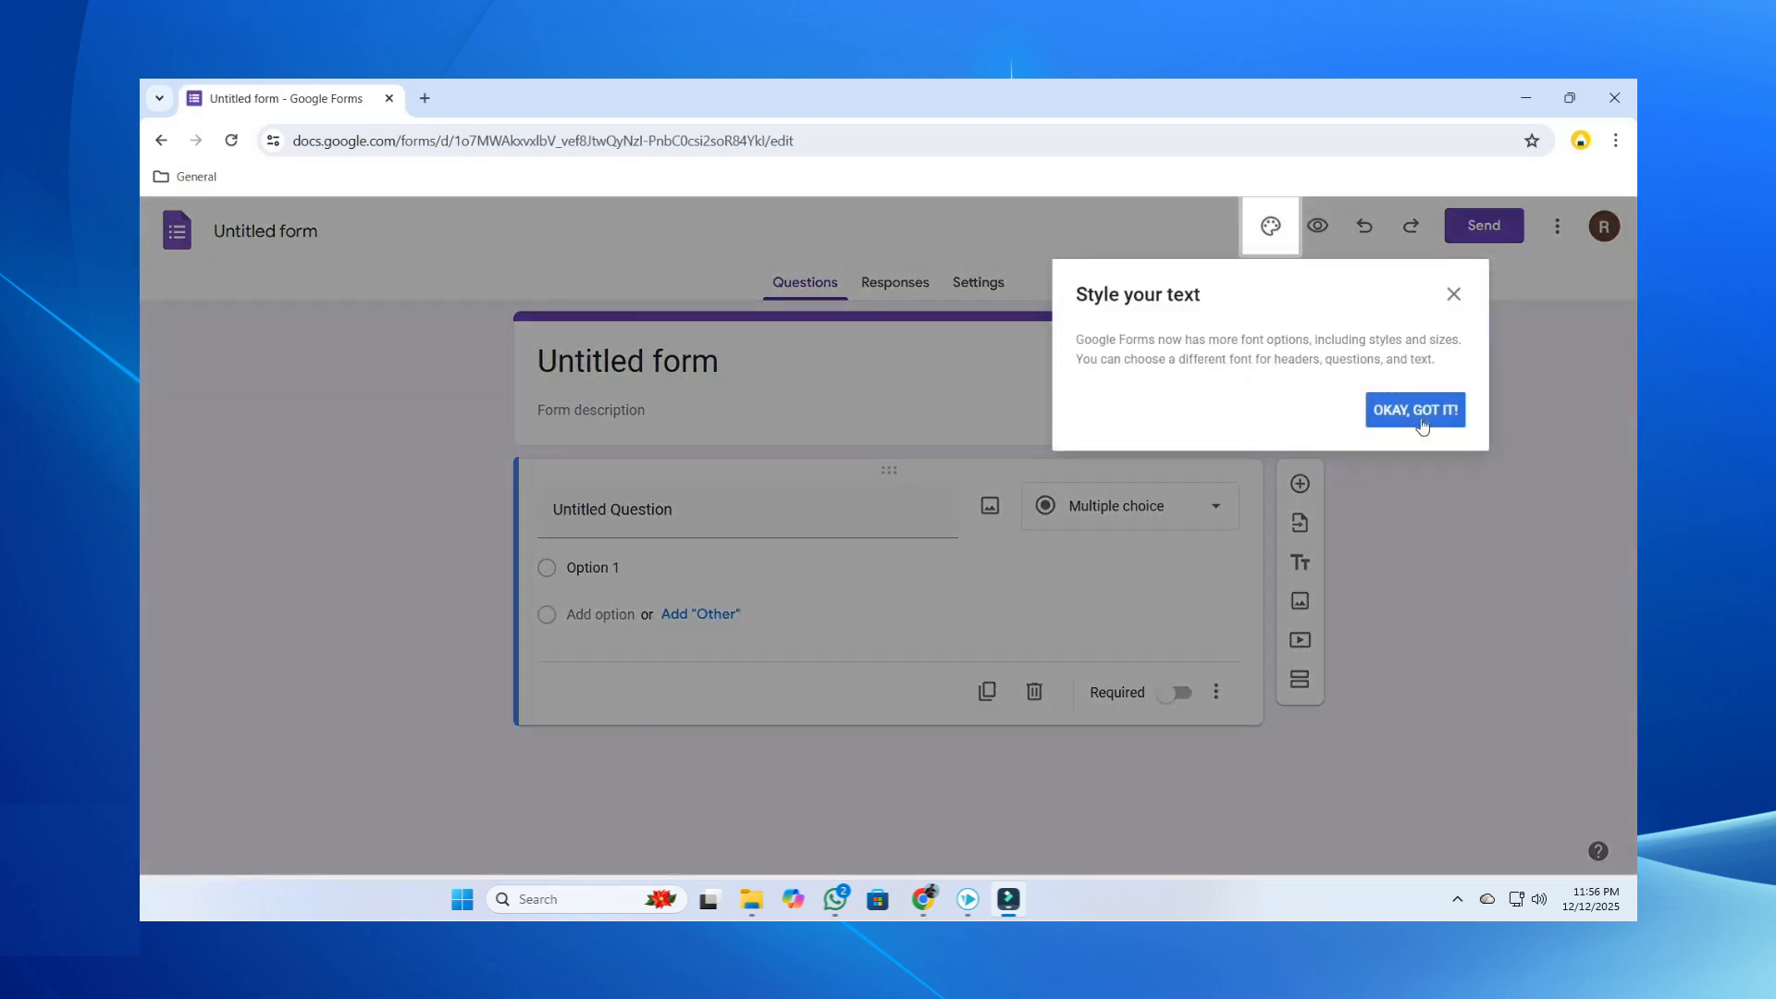
pyautogui.click(1411, 408)
# - Replace the placeholder title in the form's header with Company
pyautogui.tripleClick(694, 362)
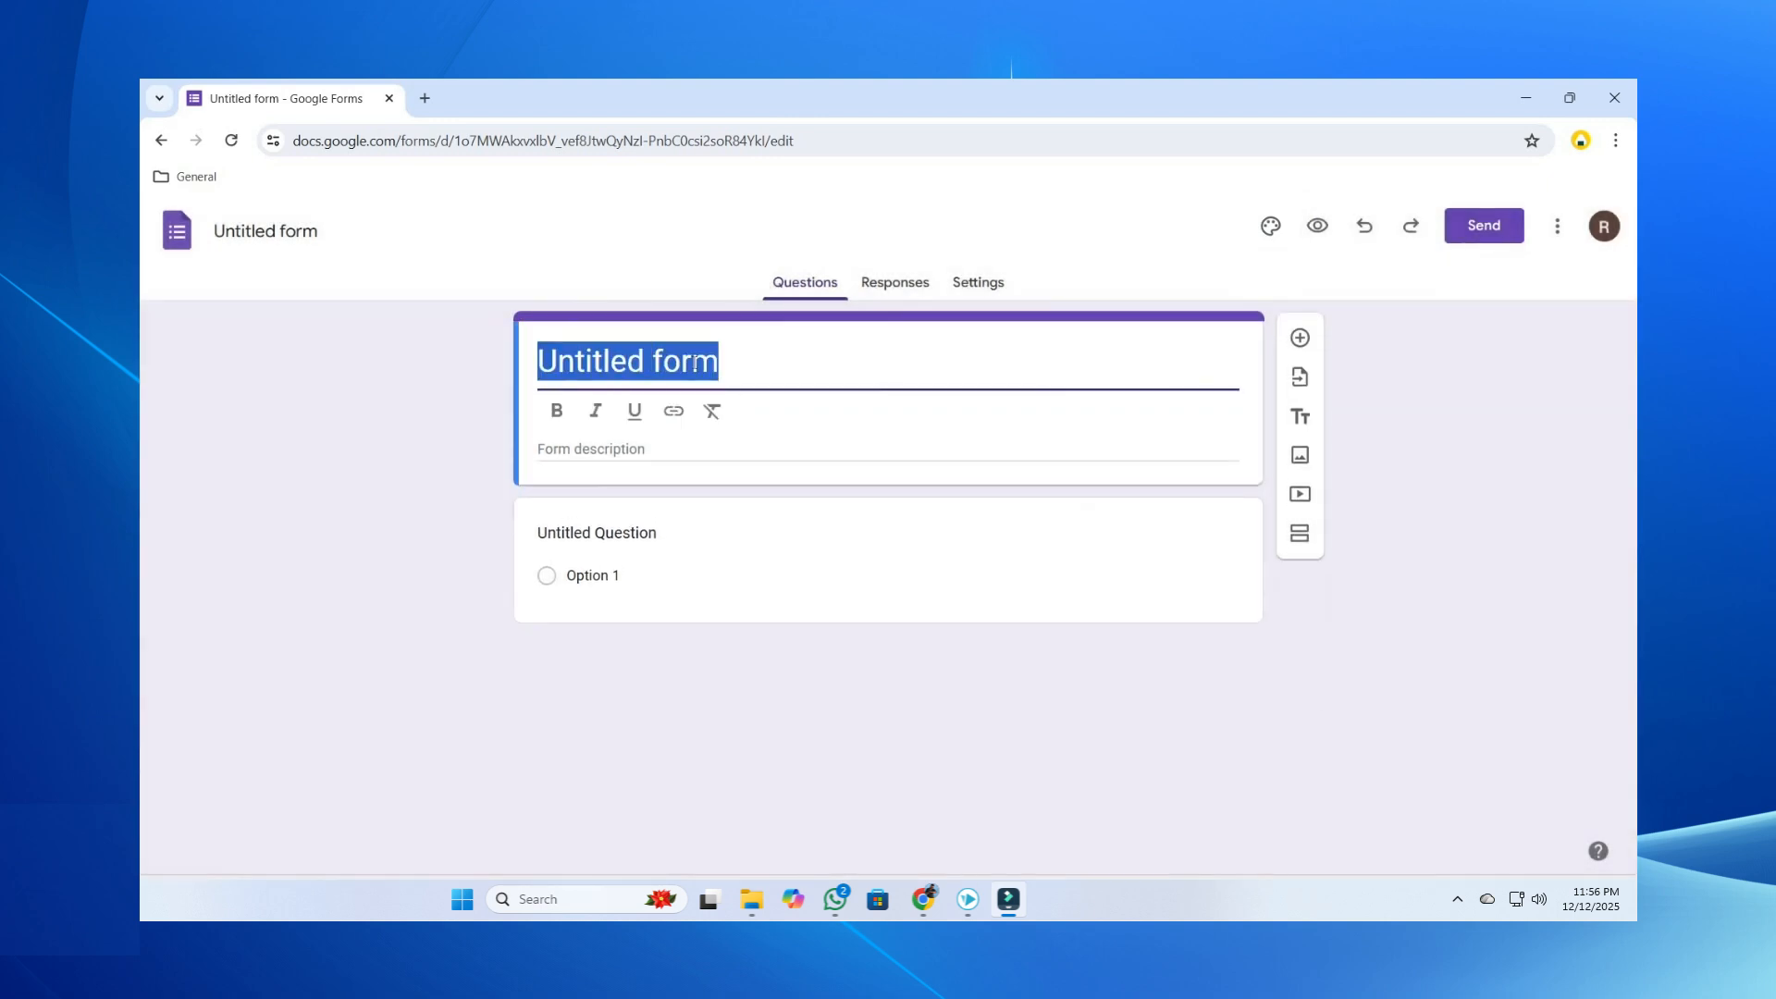
pyautogui.write('COm')
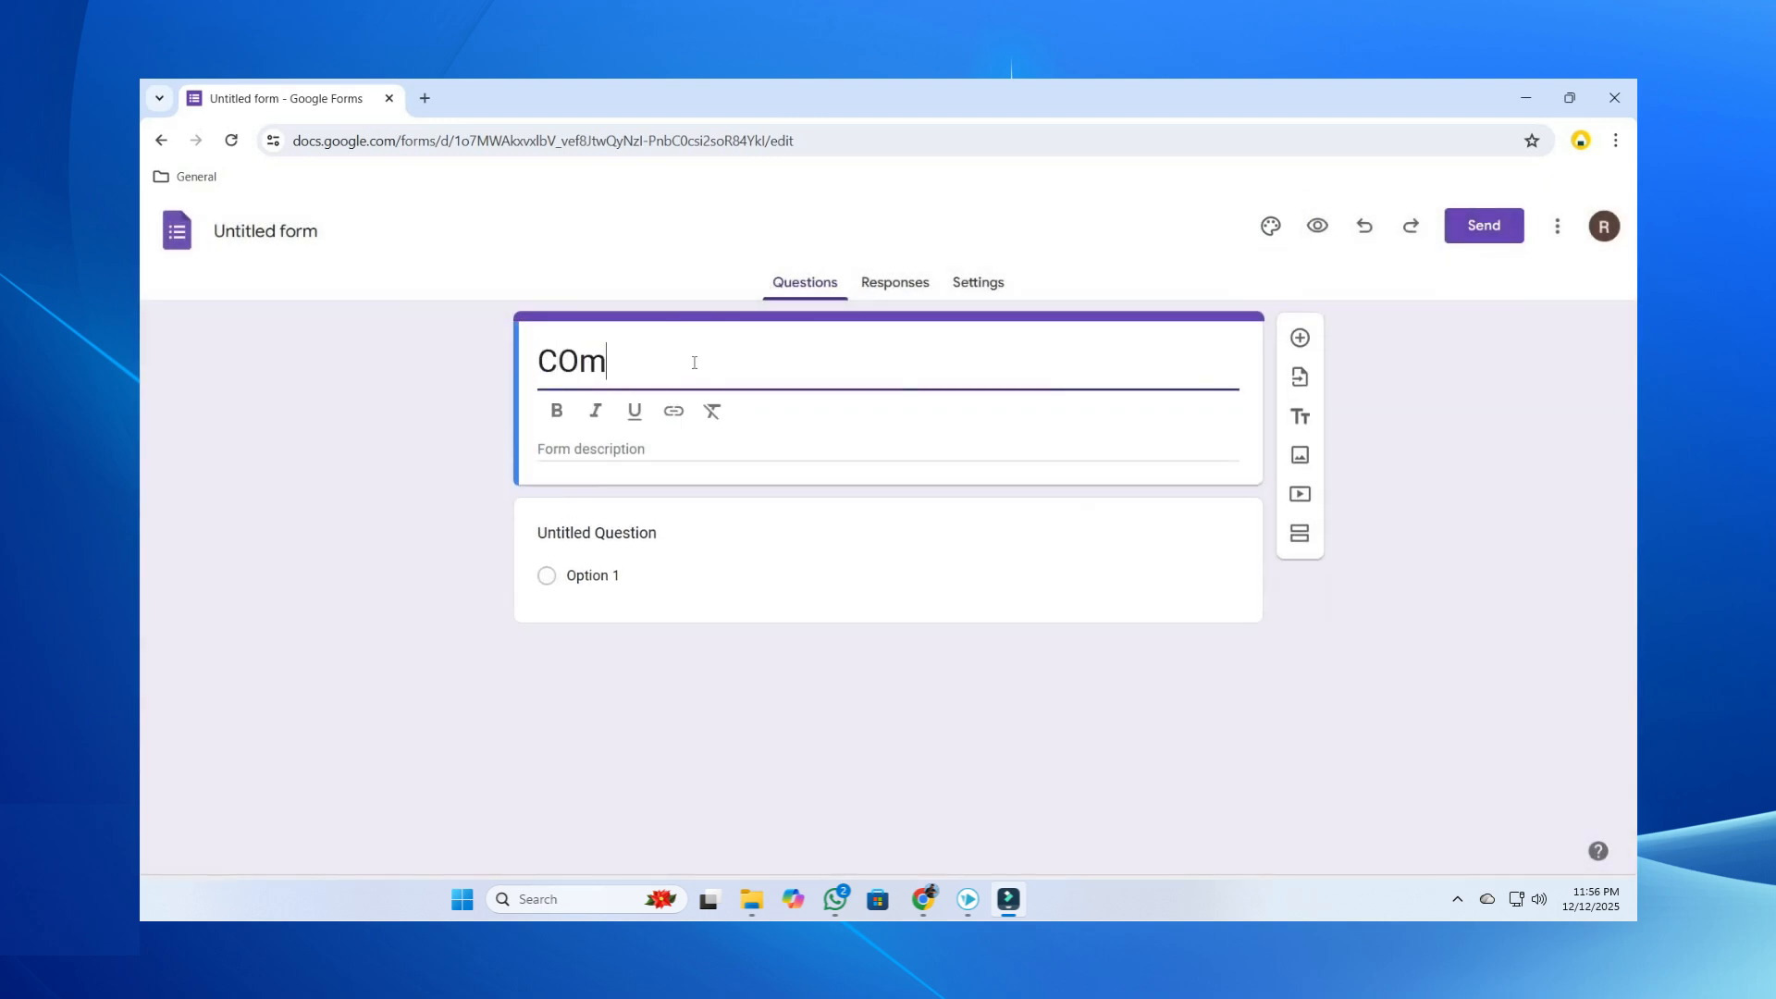
pyautogui.press('BackSpace')
pyautogui.press('BackSpace')
pyautogui.press('BackSpace')
pyautogui.write('S')
pyautogui.press('BackSpace')
pyautogui.press('BackSpace')
pyautogui.press('BackSpace')
pyautogui.press('BackSpace')
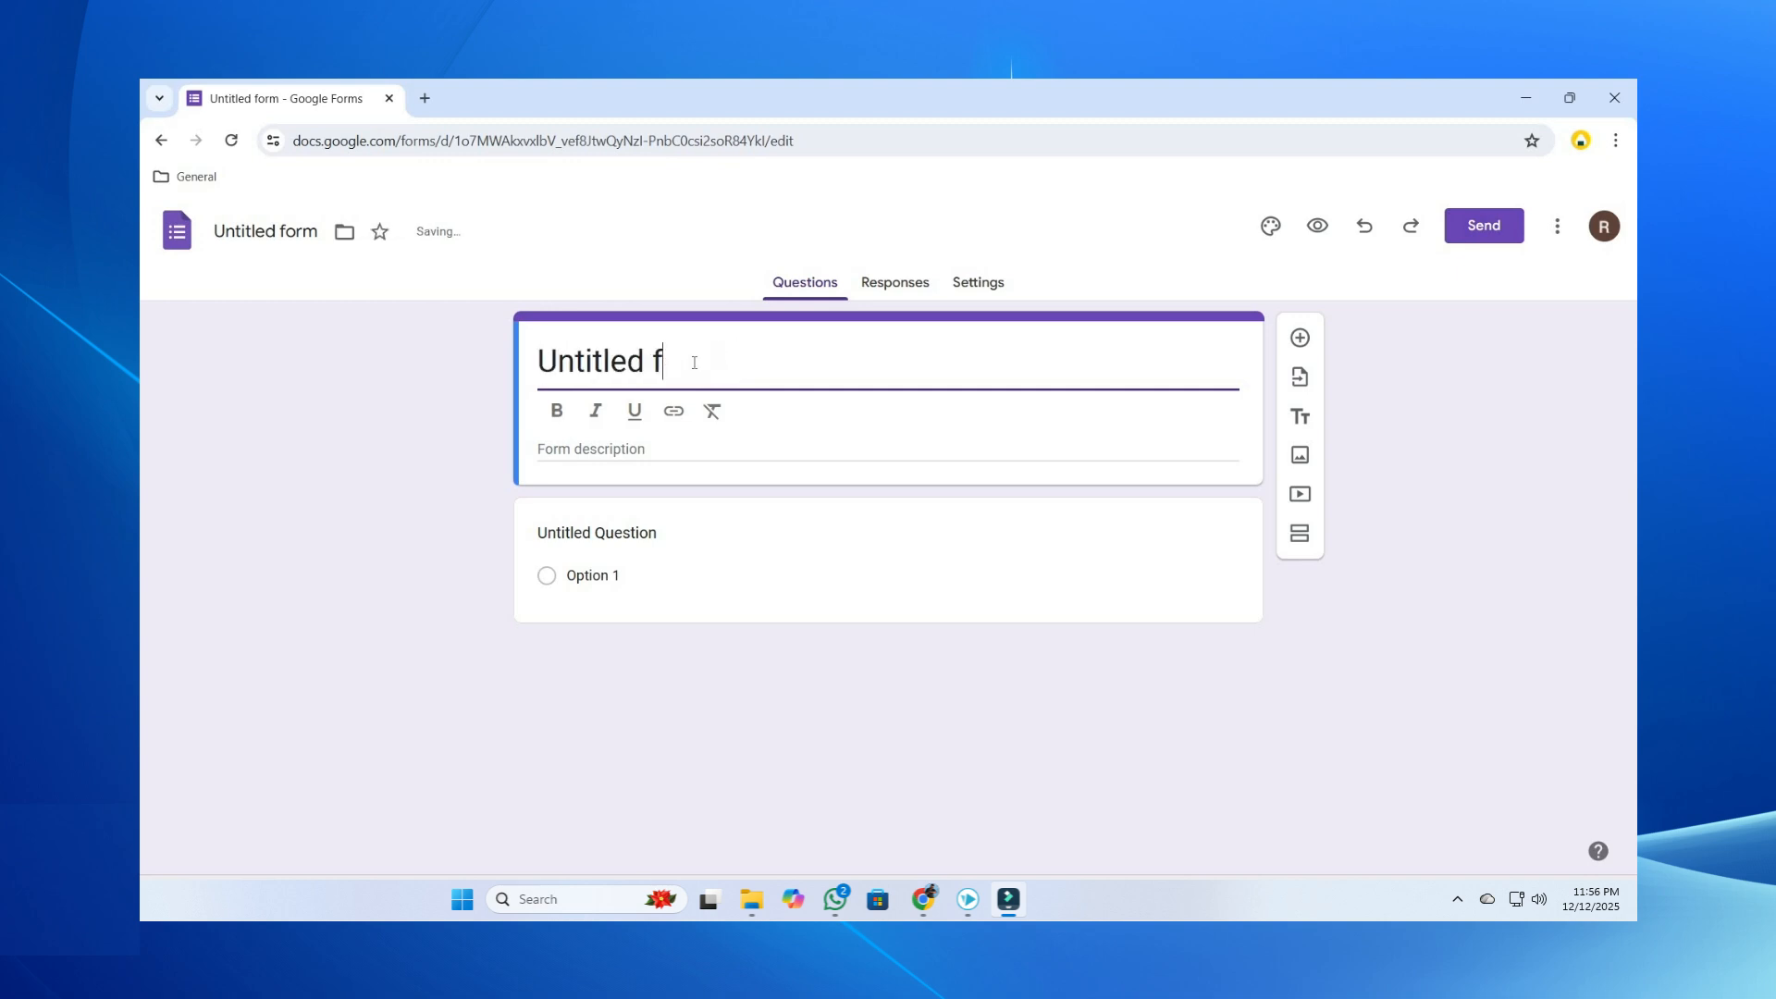
pyautogui.hotkey('ctrl', 'a')
pyautogui.write('Company')
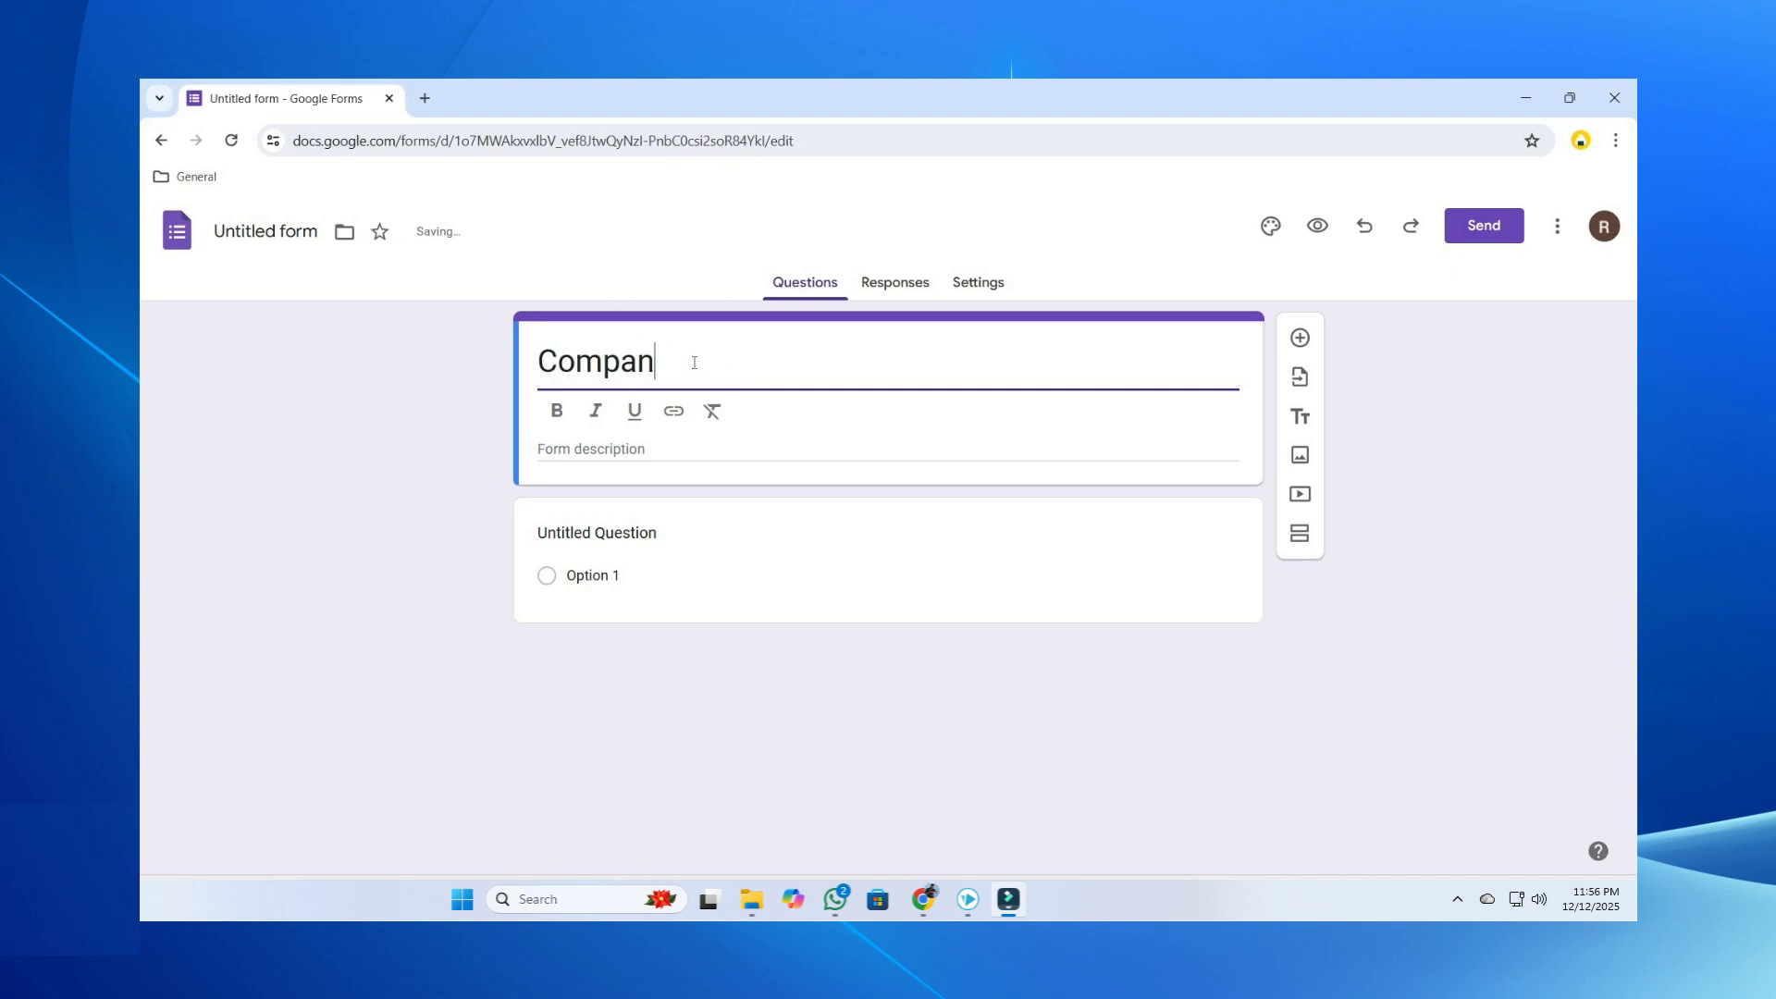
# - Enter XYZ as the form description and format it bold and italic
pyautogui.click(586, 448)
pyautogui.write('XYZ')
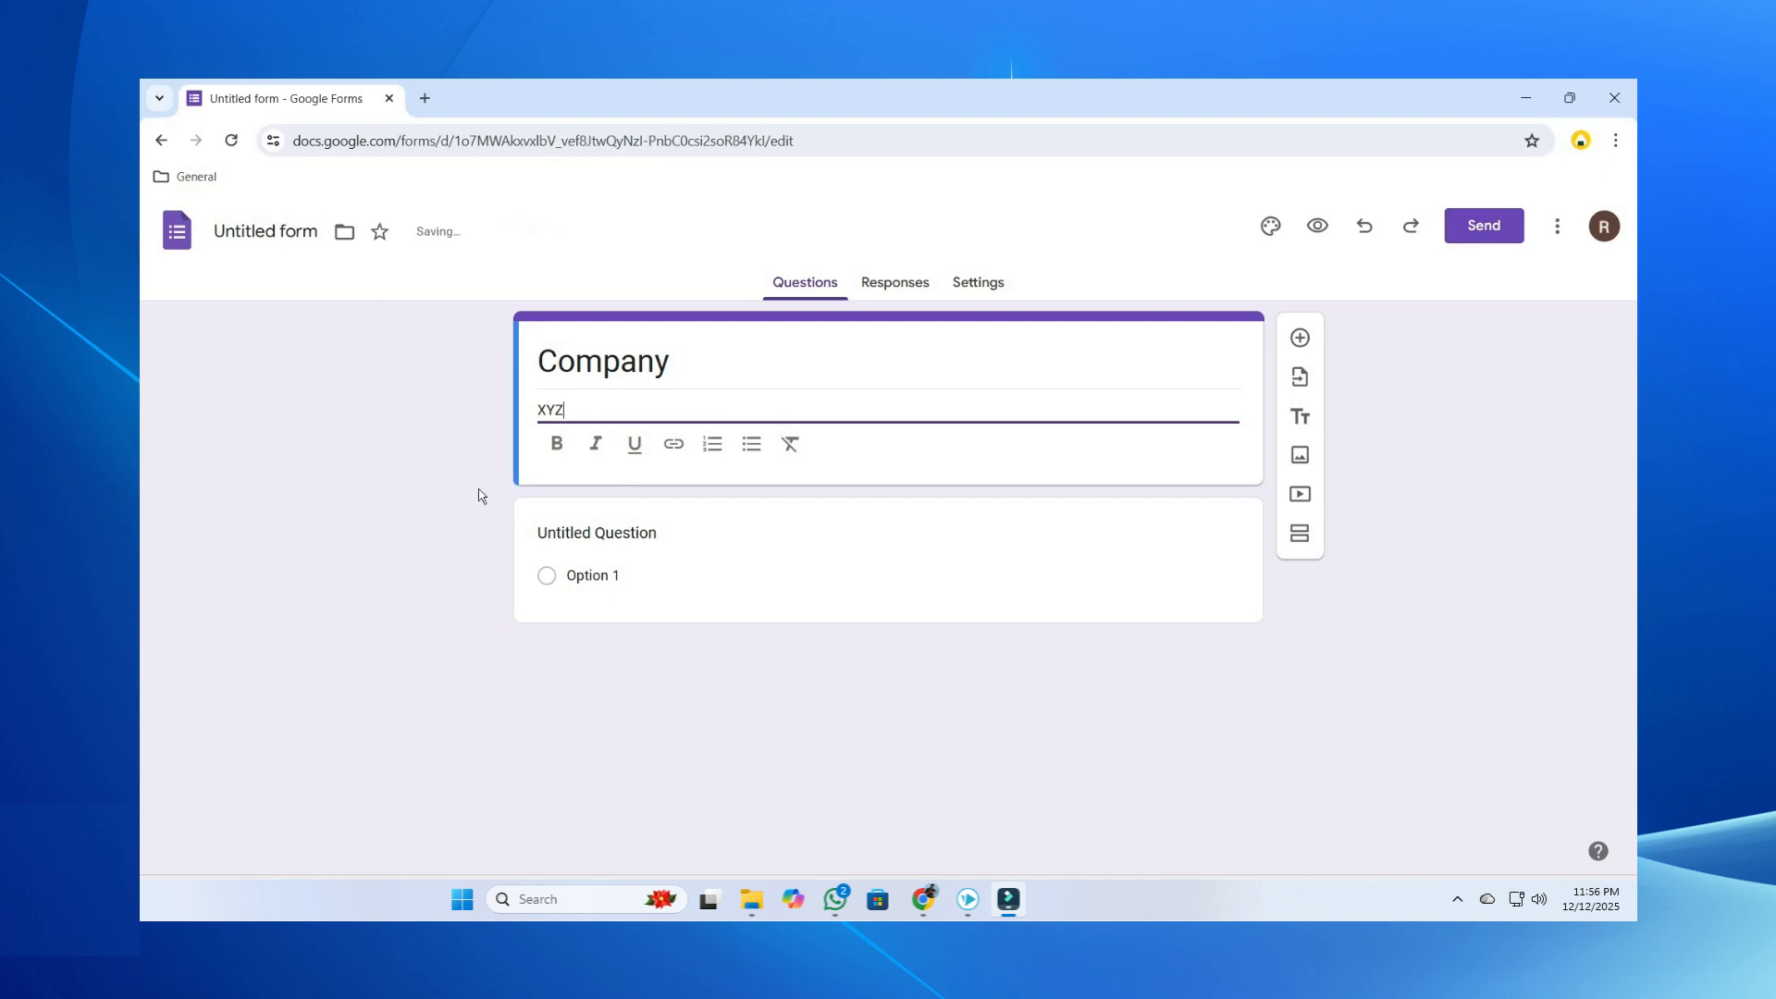
pyautogui.doubleClick(555, 409)
pyautogui.click(574, 446)
pyautogui.click(595, 444)
pyautogui.click(923, 699)
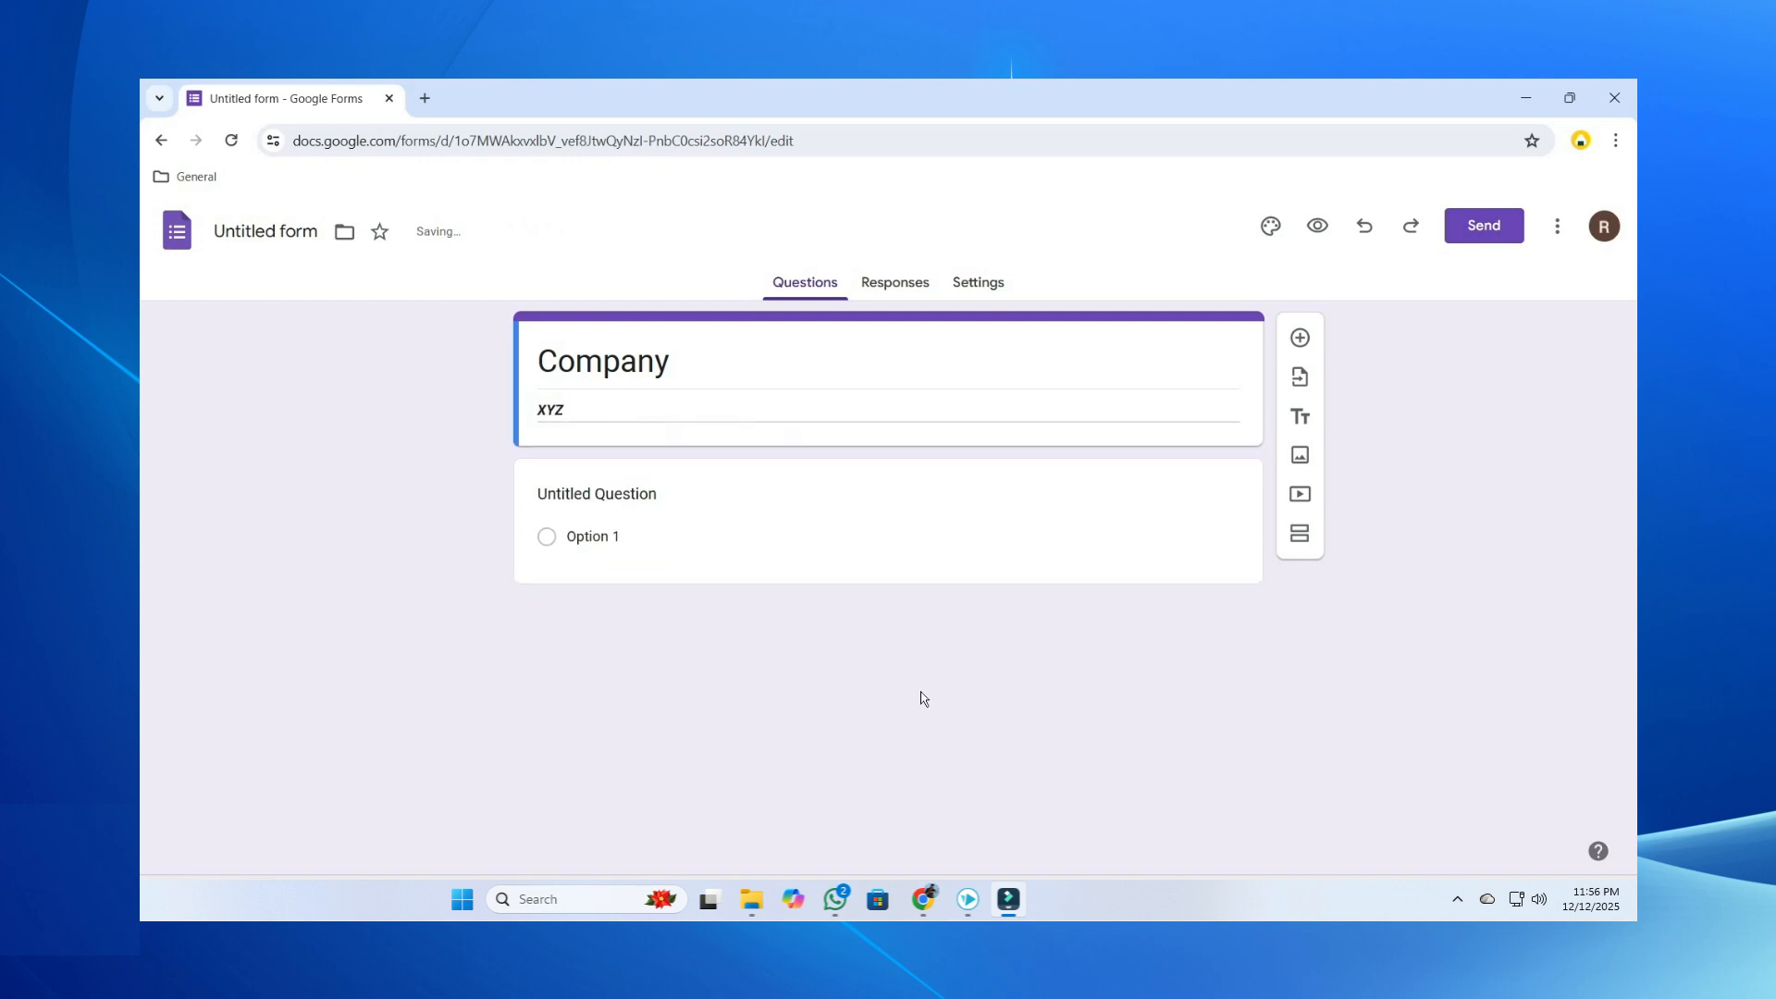
# - Title the first question Name, set its type to Short answer and make it required
pyautogui.click(599, 490)
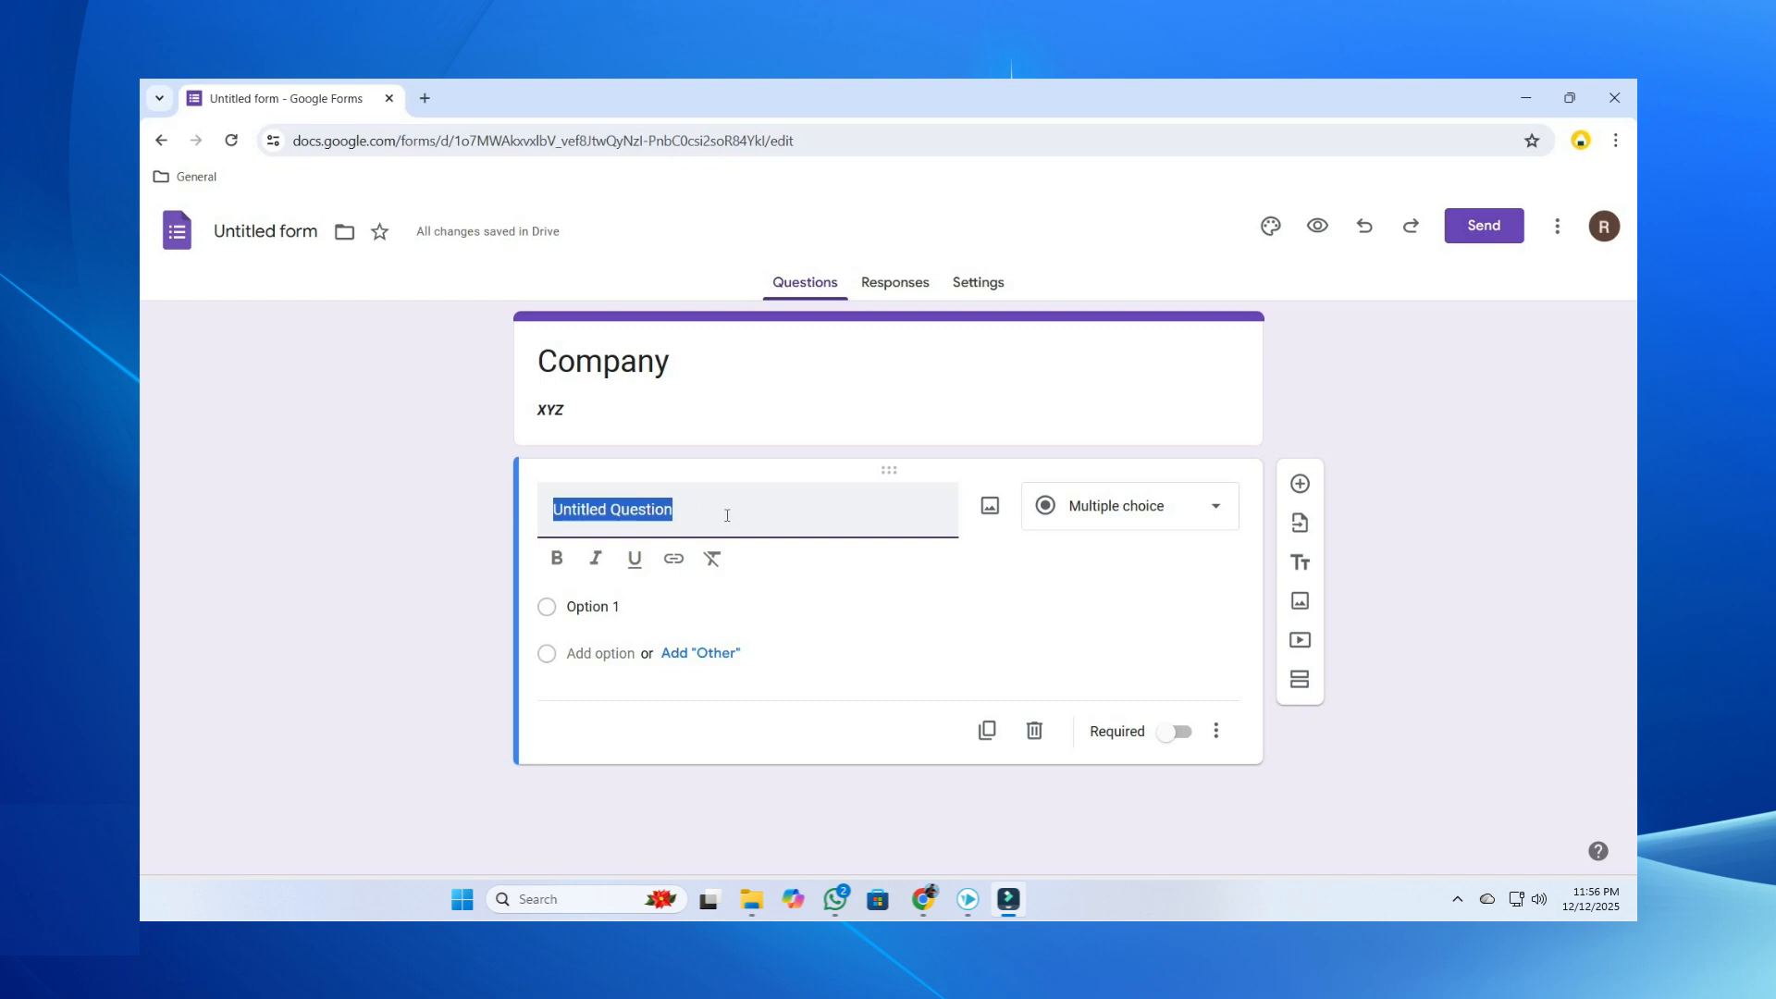
pyautogui.write('Name')
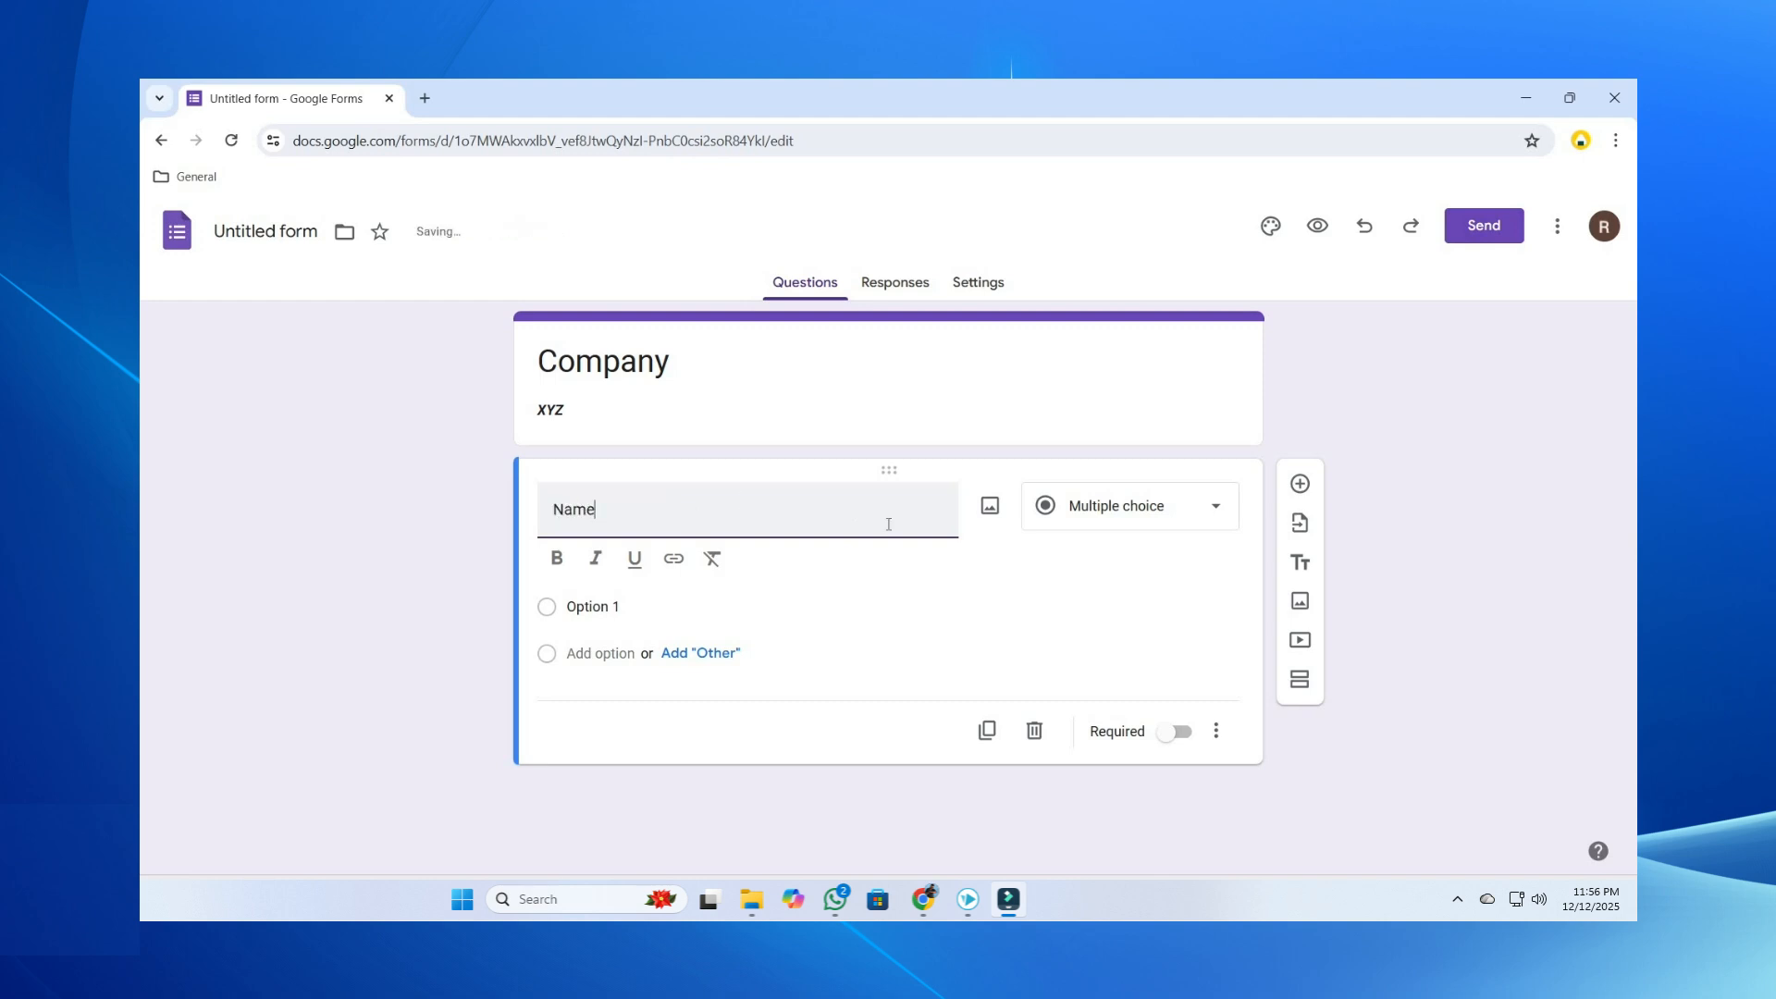
pyautogui.click(1175, 518)
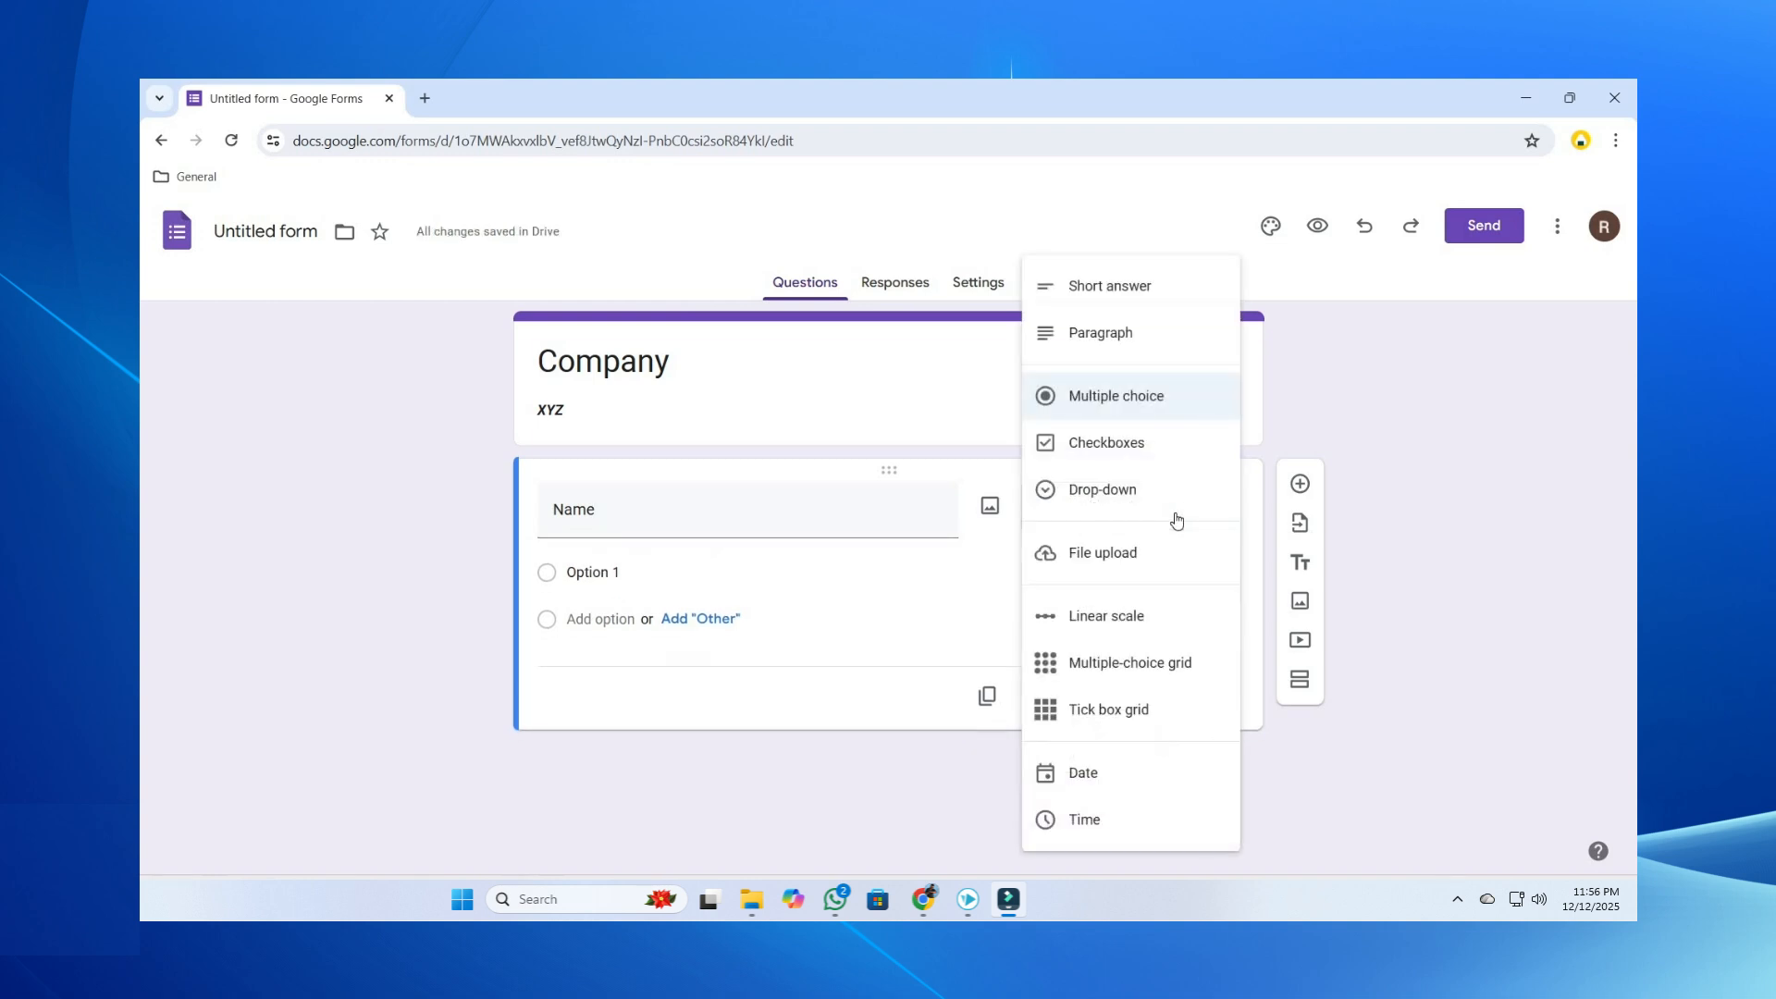
pyautogui.click(987, 592)
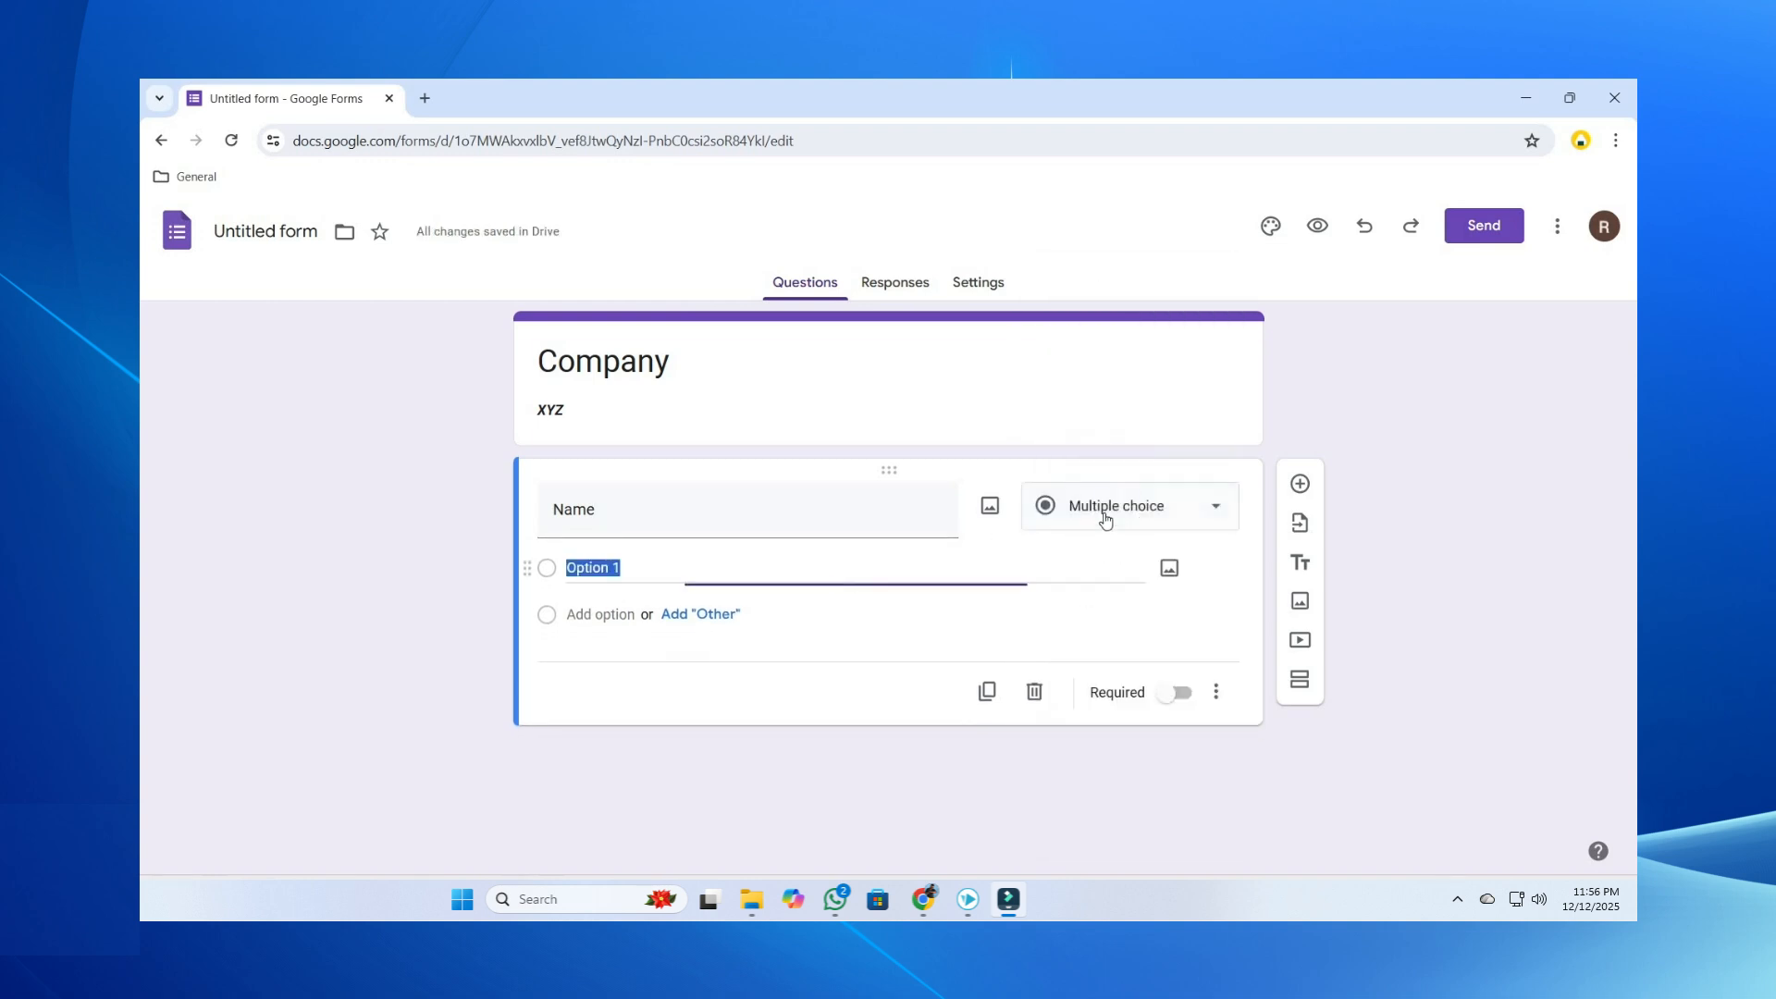
pyautogui.click(1201, 515)
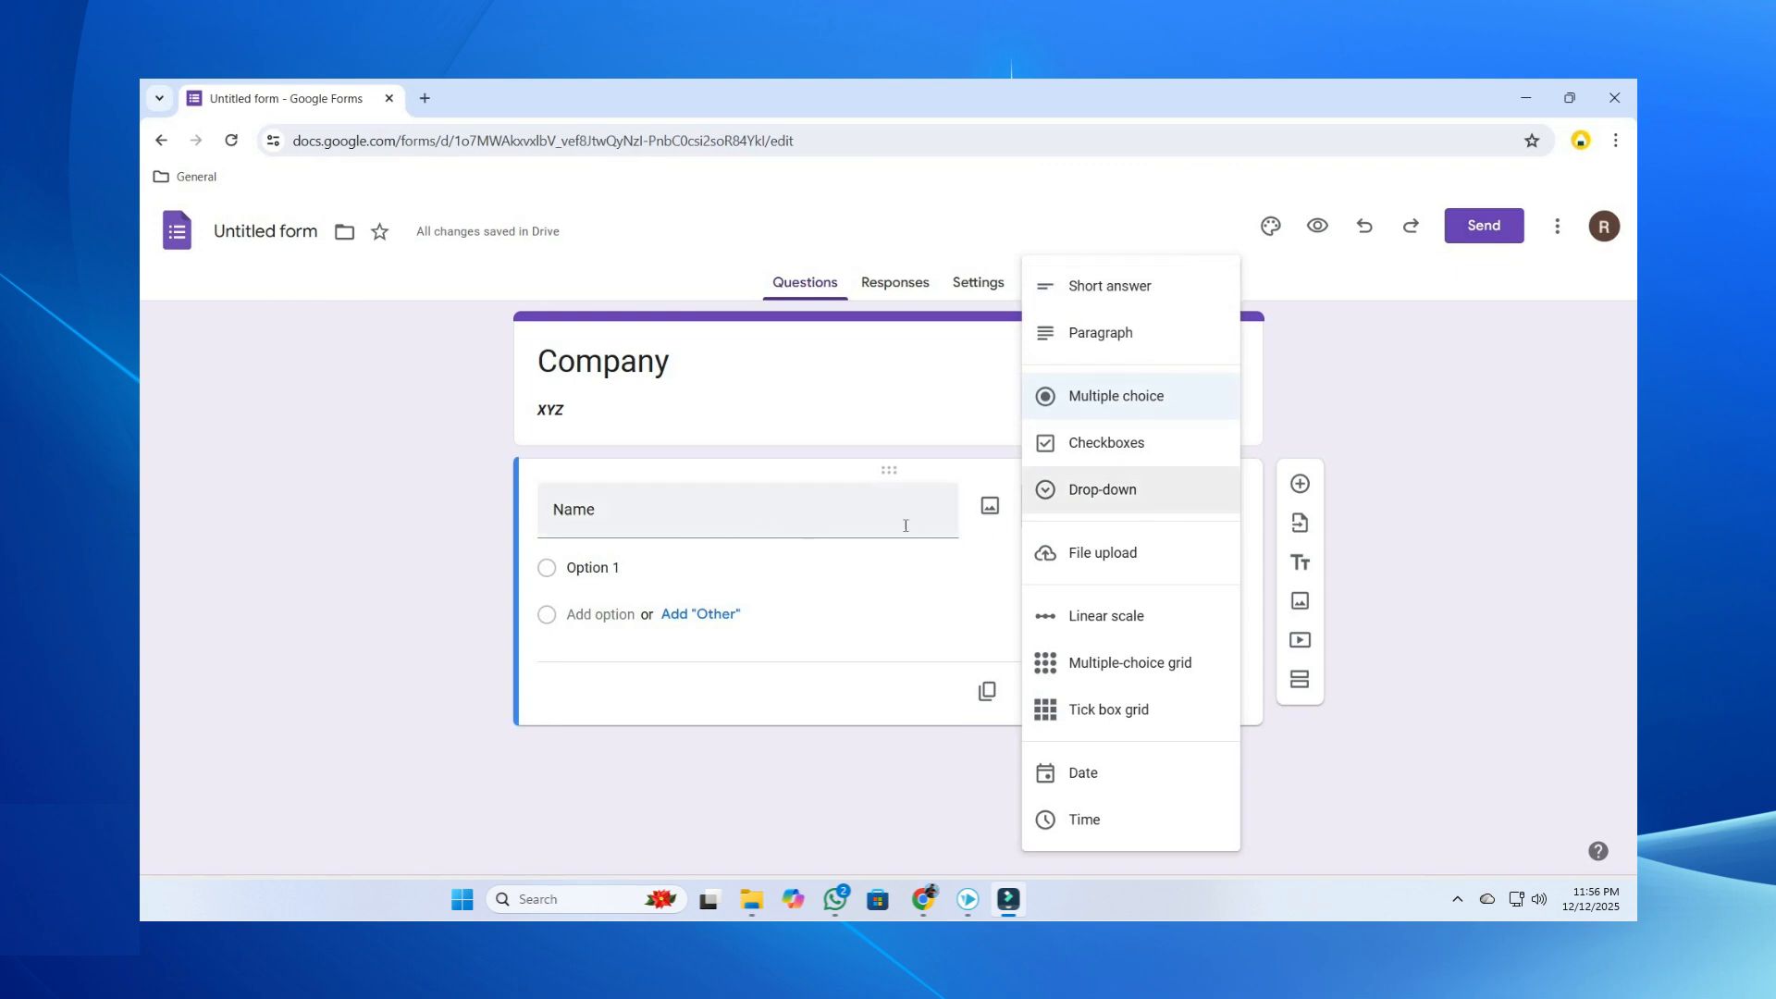
pyautogui.click(1148, 296)
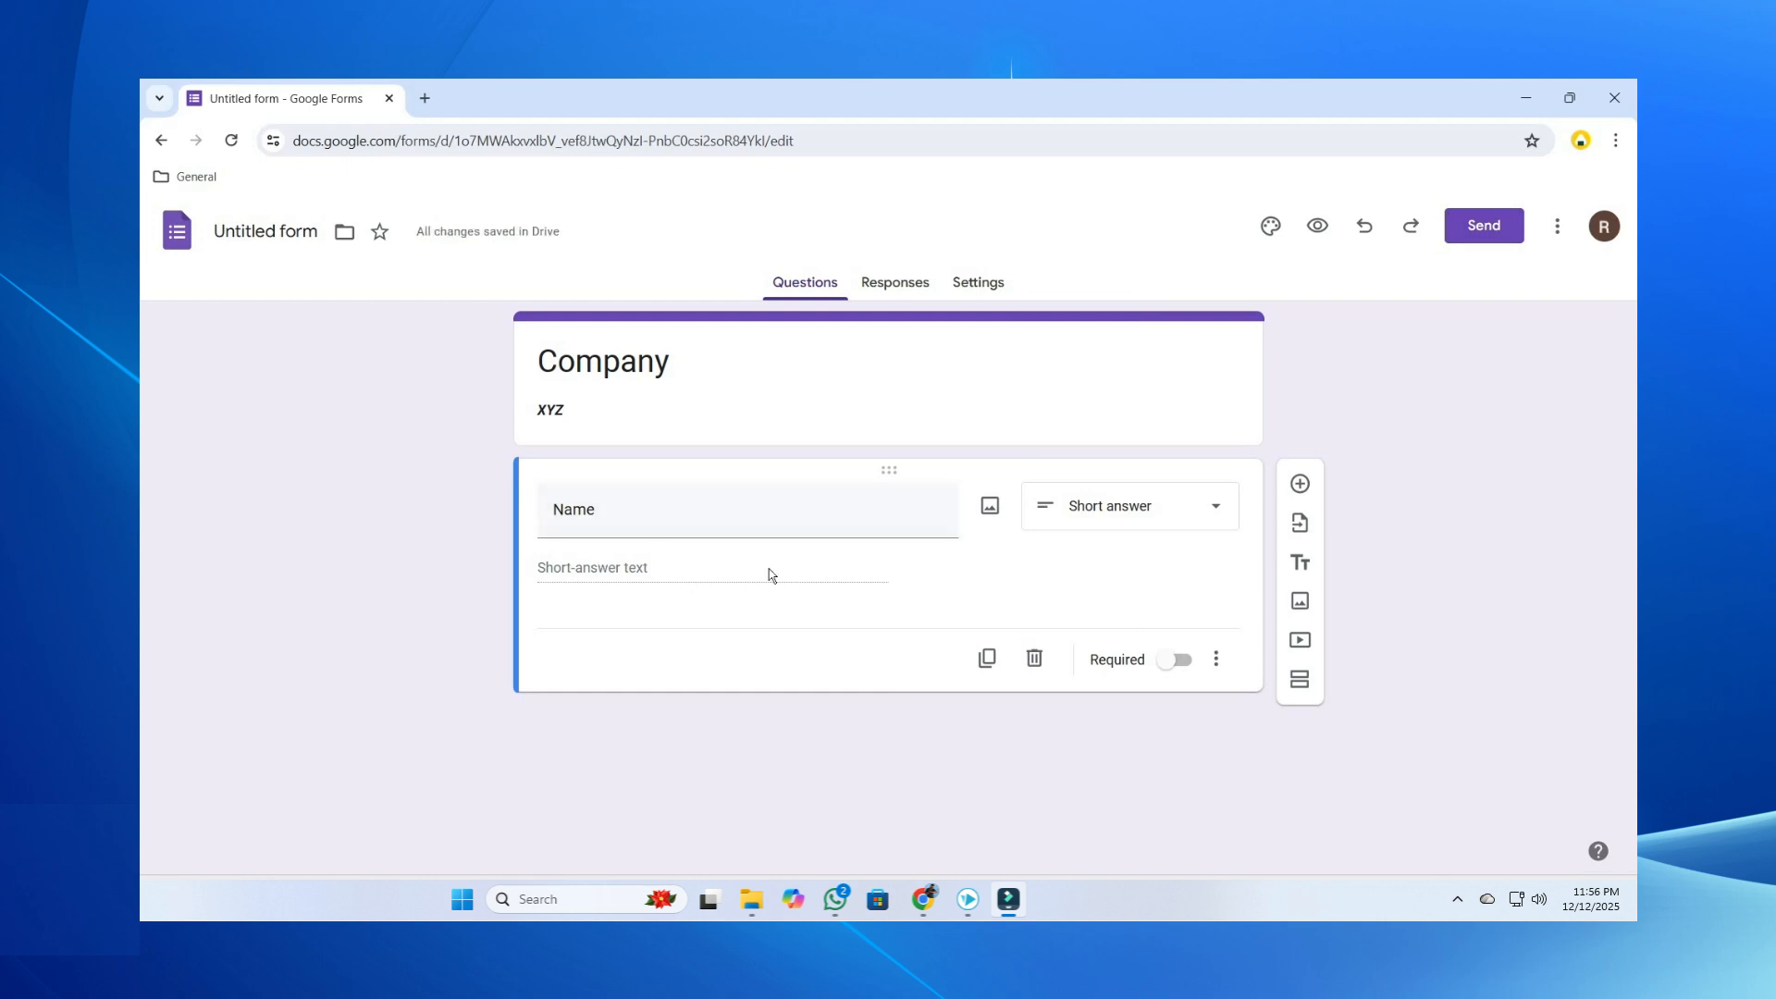
pyautogui.click(1175, 667)
pyautogui.doubleClick(682, 507)
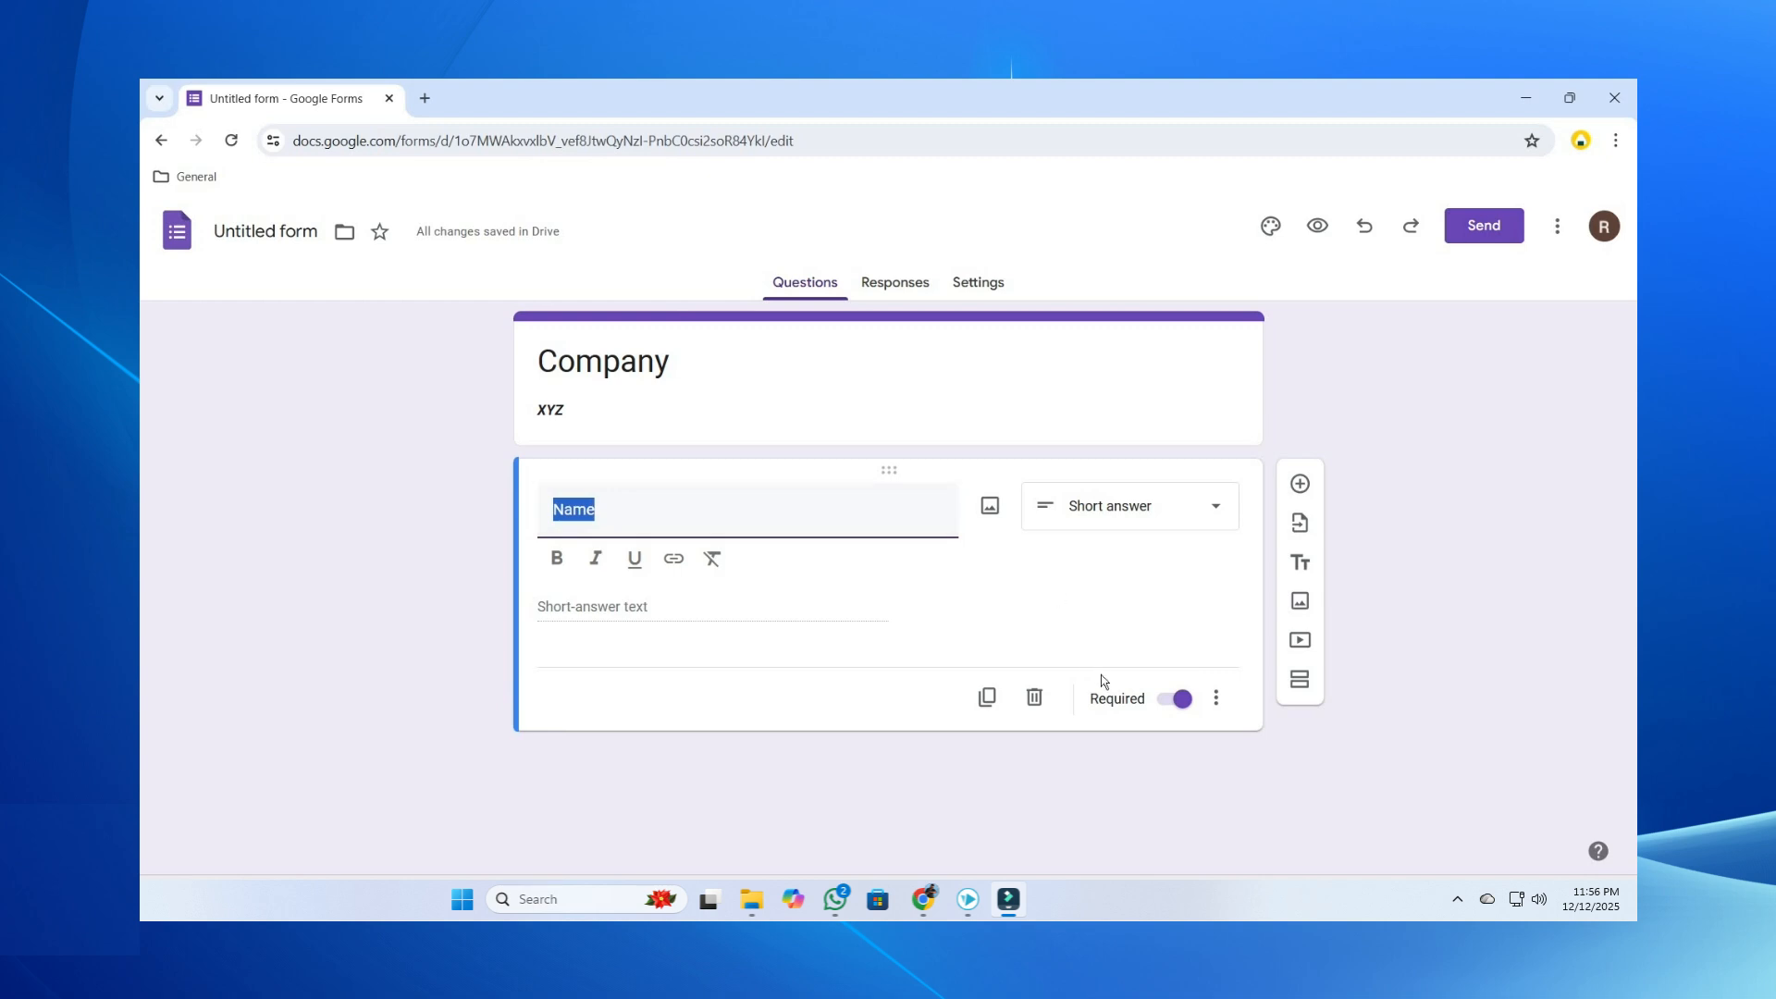
# - Add a second question titled email and make it required
pyautogui.click(1302, 487)
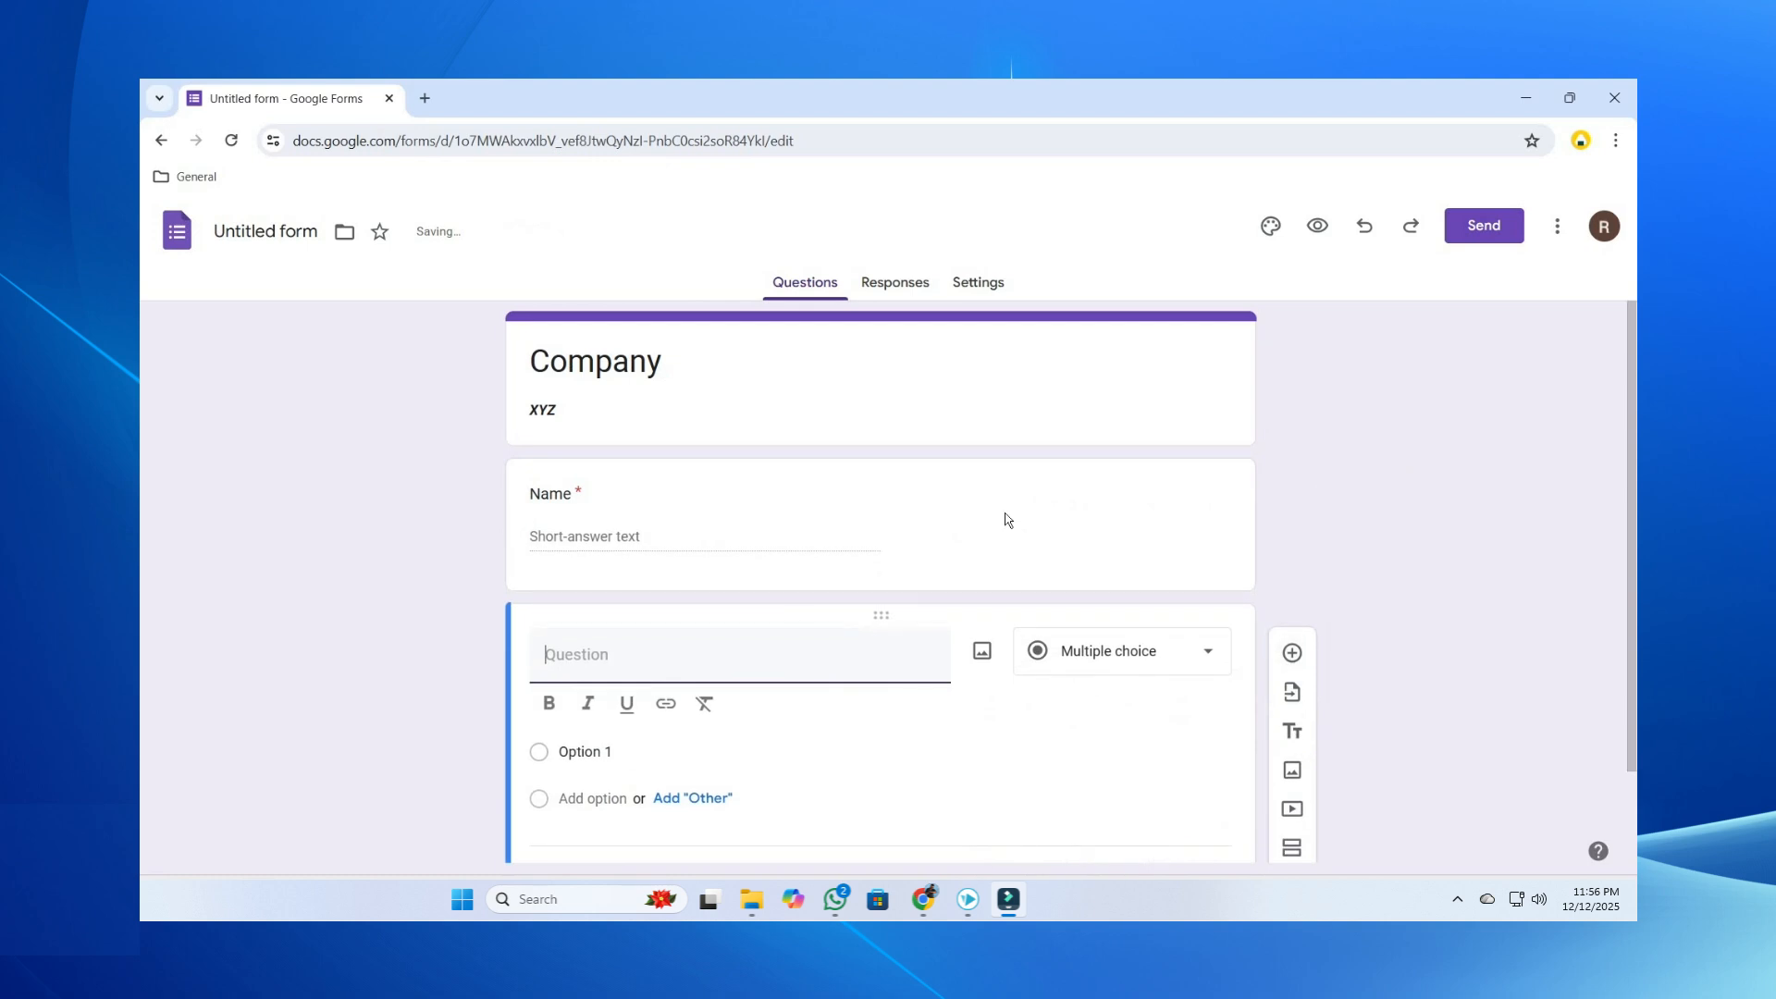
pyautogui.write('email')
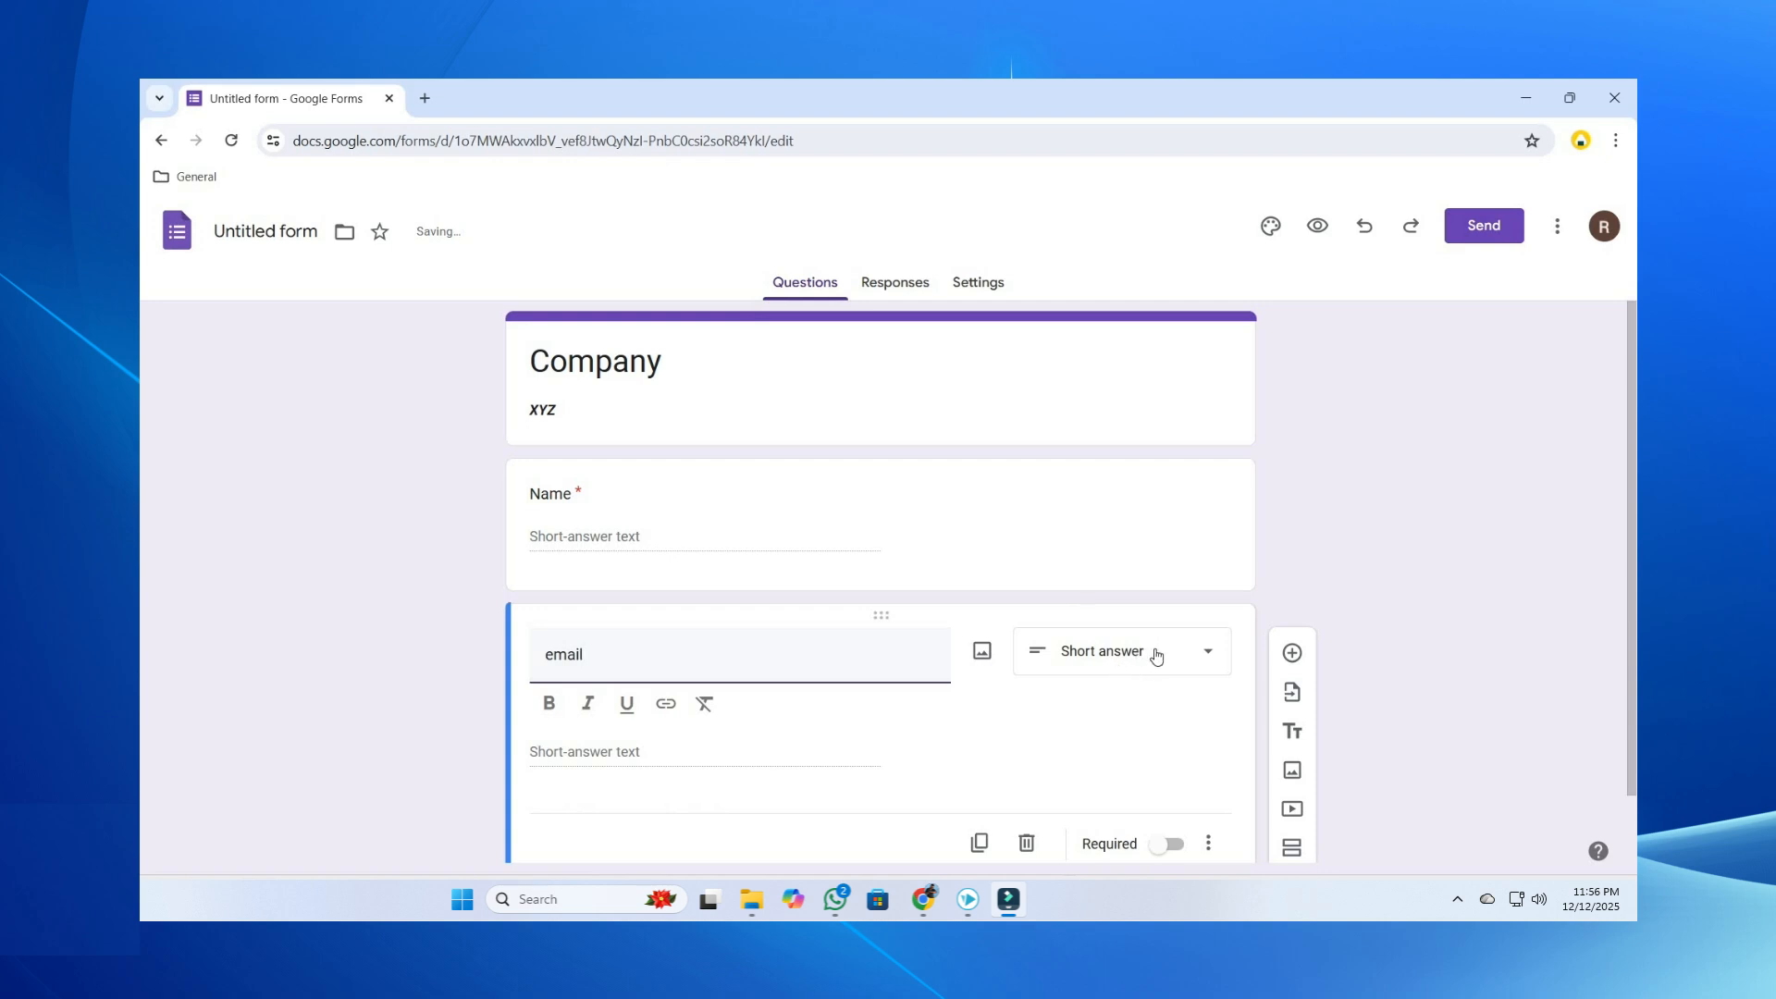
pyautogui.scroll(-1, 1096, 707)
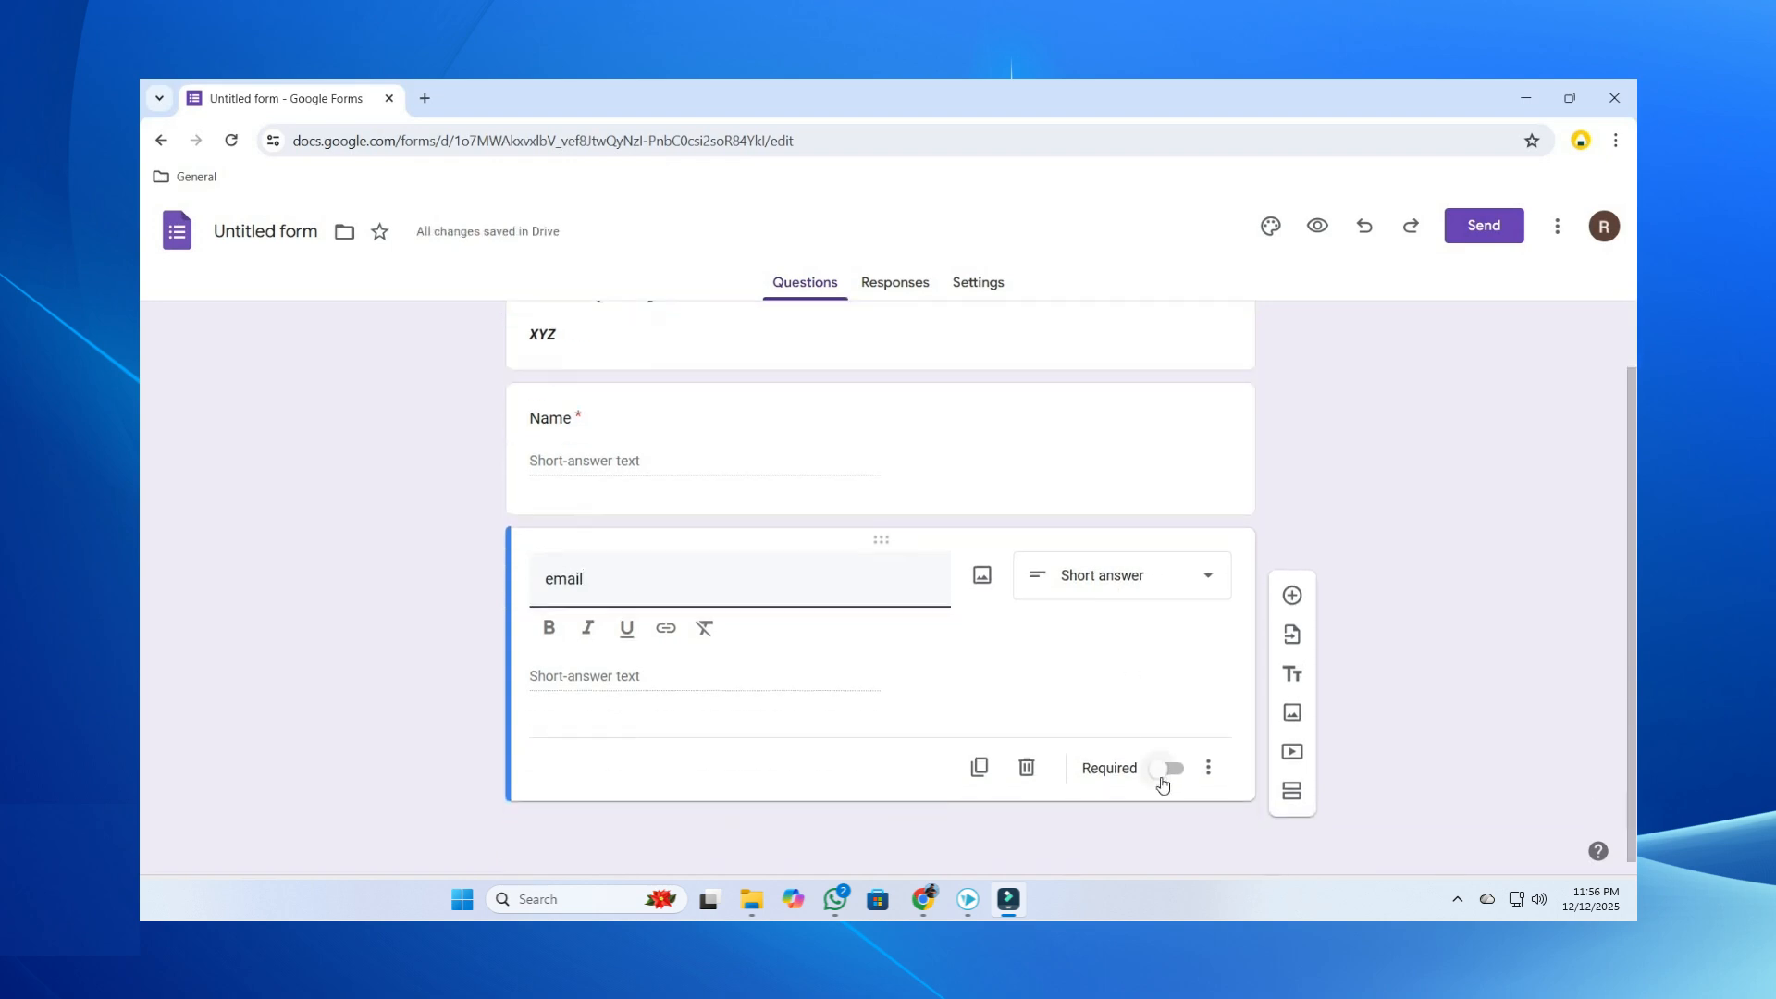
pyautogui.click(1163, 771)
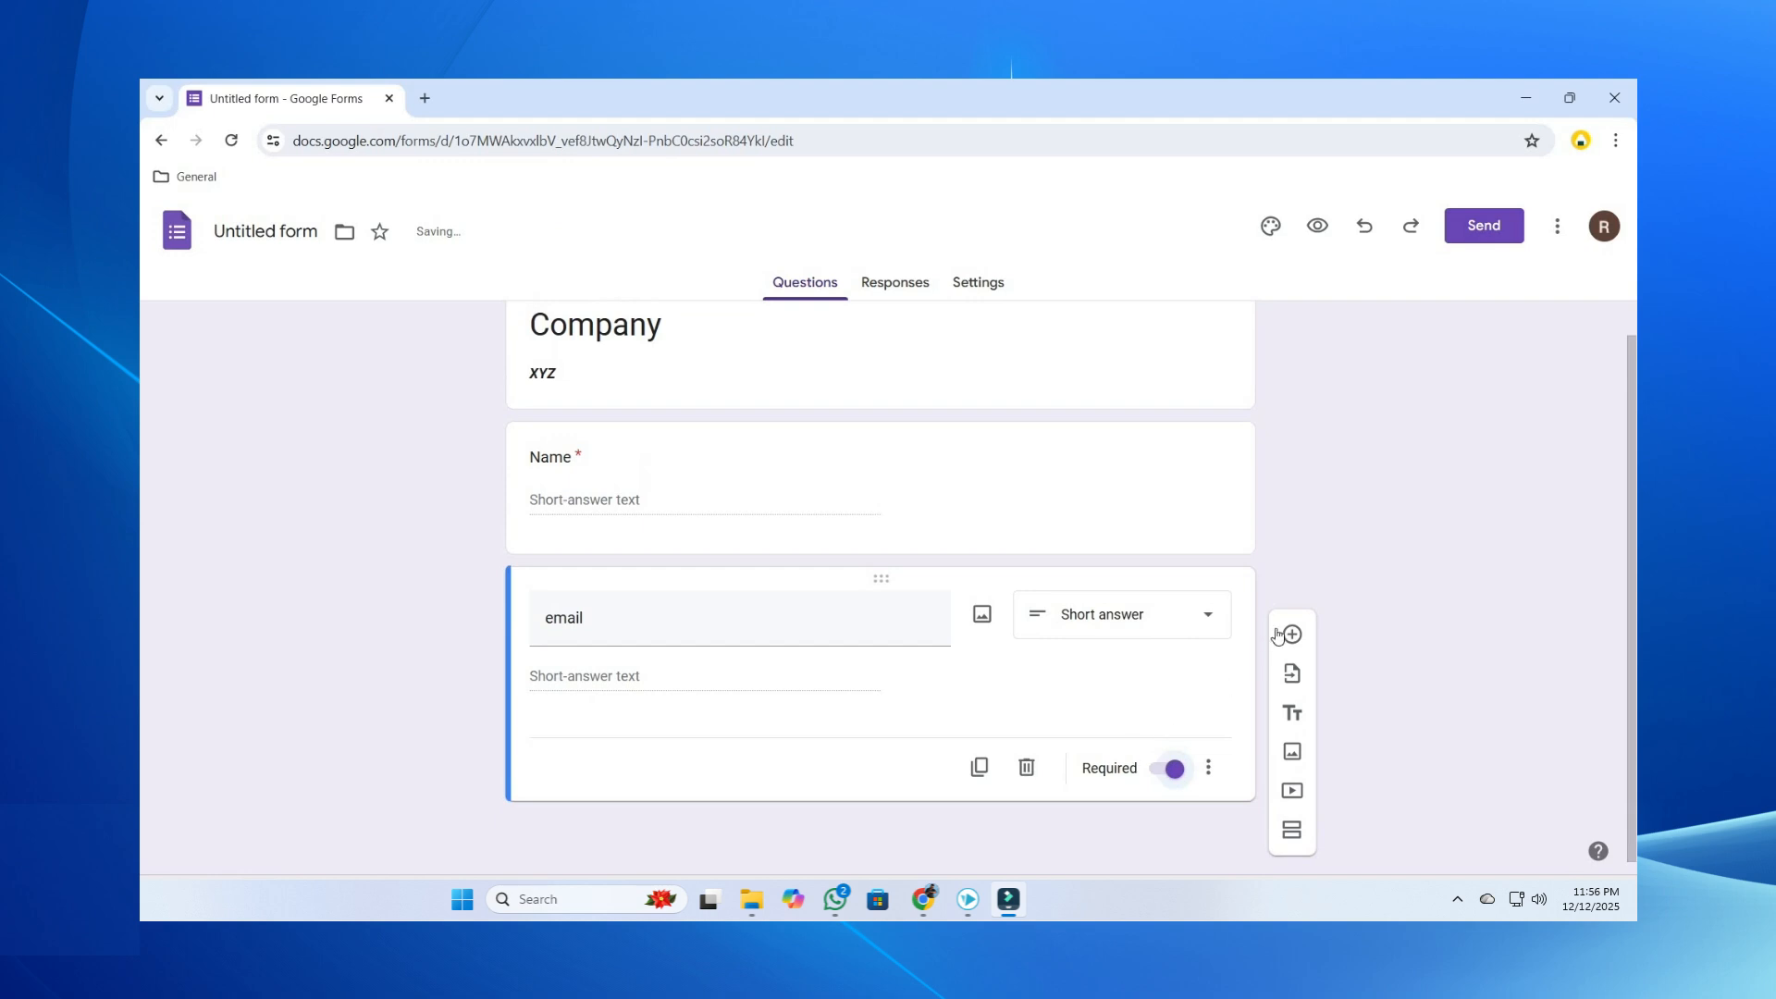
# - Add a third question titled Hobbies and set its type to Paragraph
pyautogui.click(1292, 636)
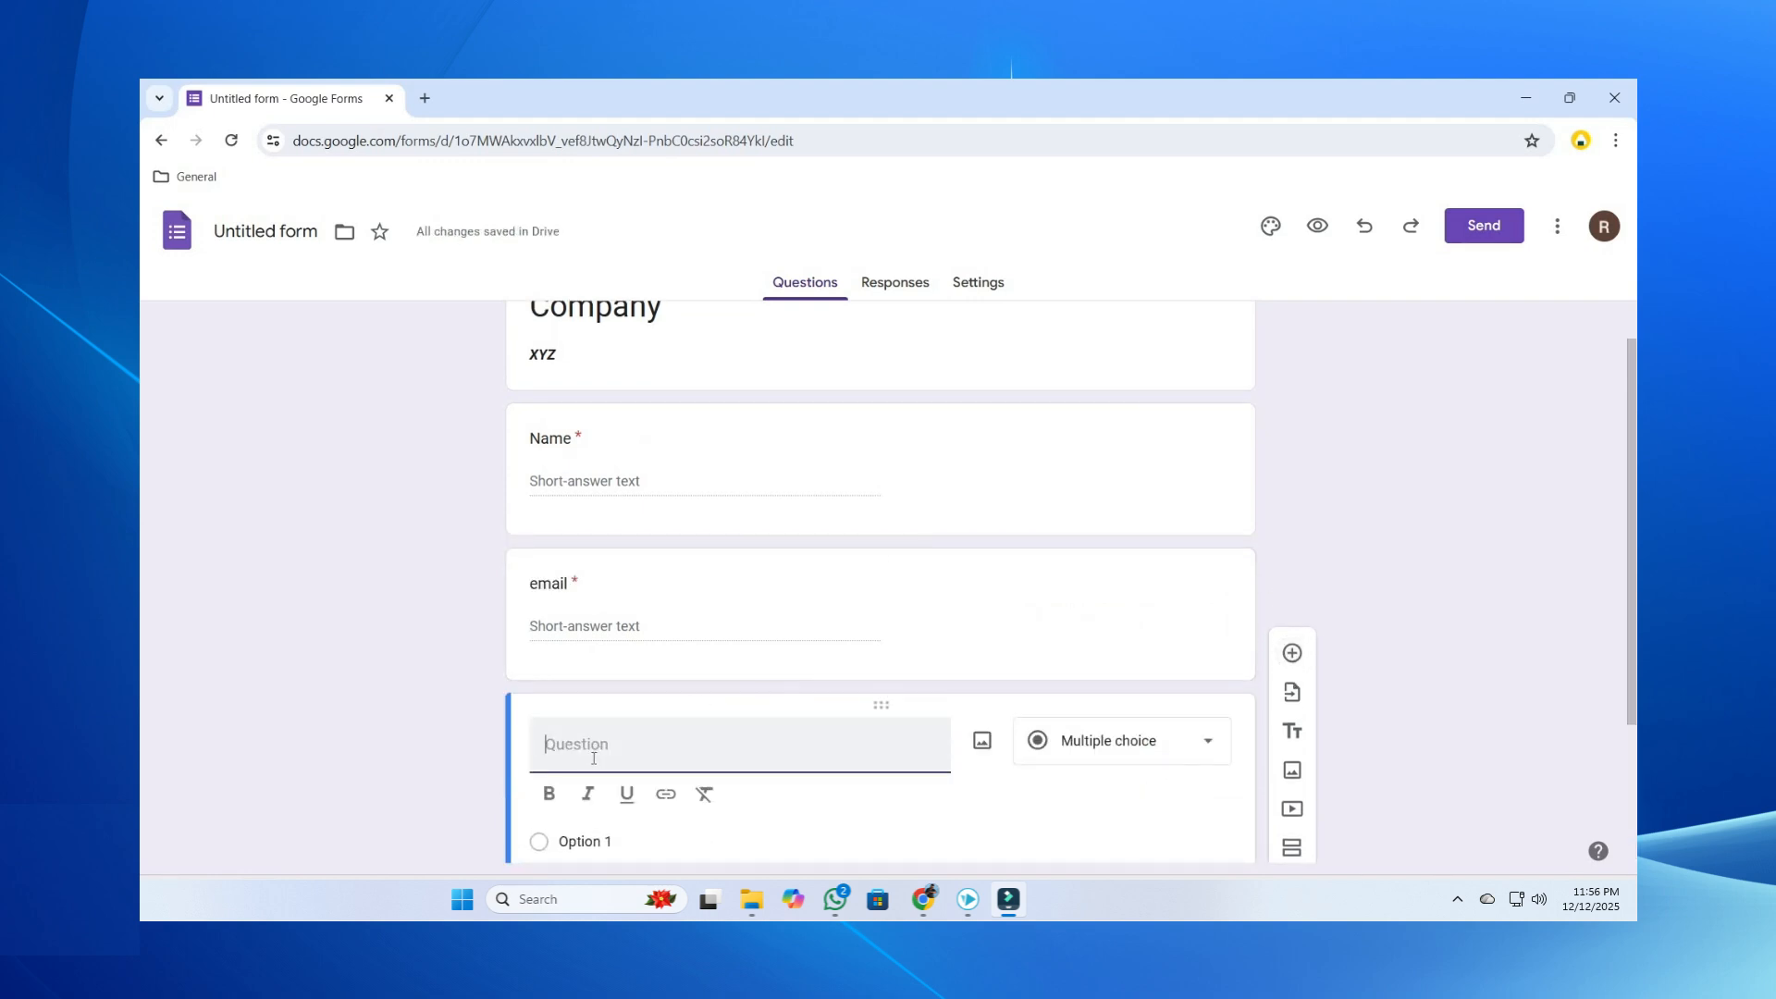
pyautogui.write('Hobbies')
pyautogui.click(1126, 746)
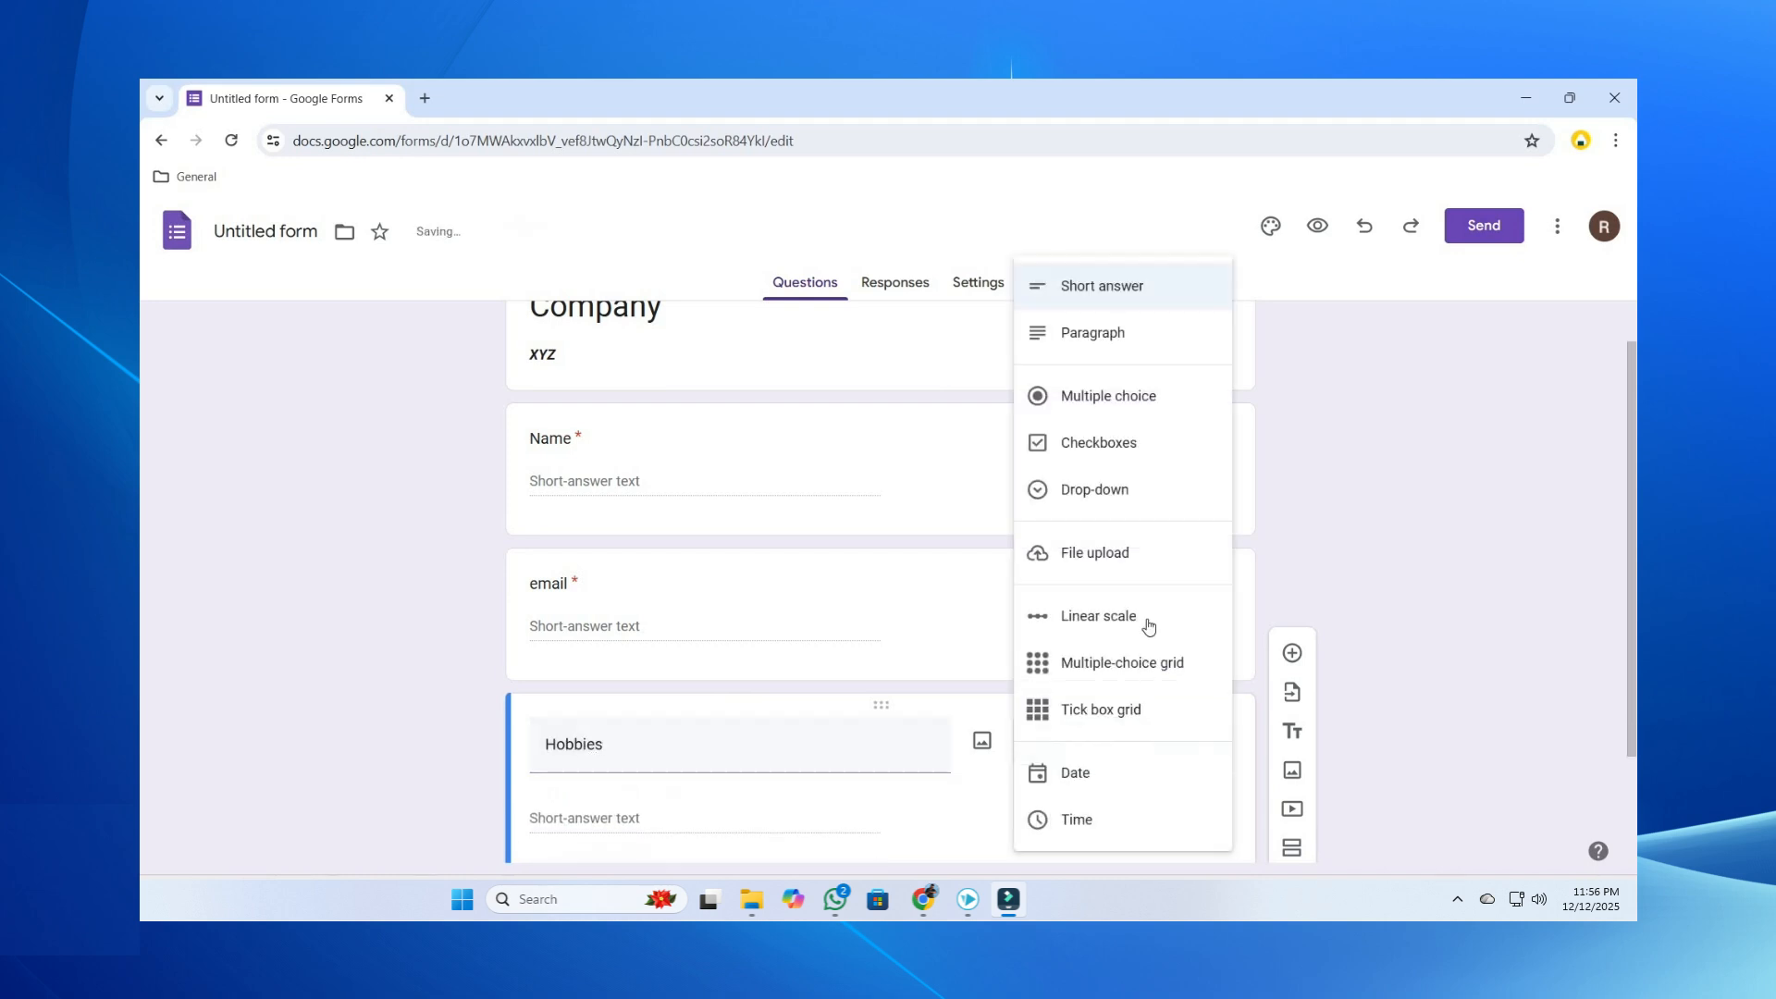
pyautogui.click(1122, 338)
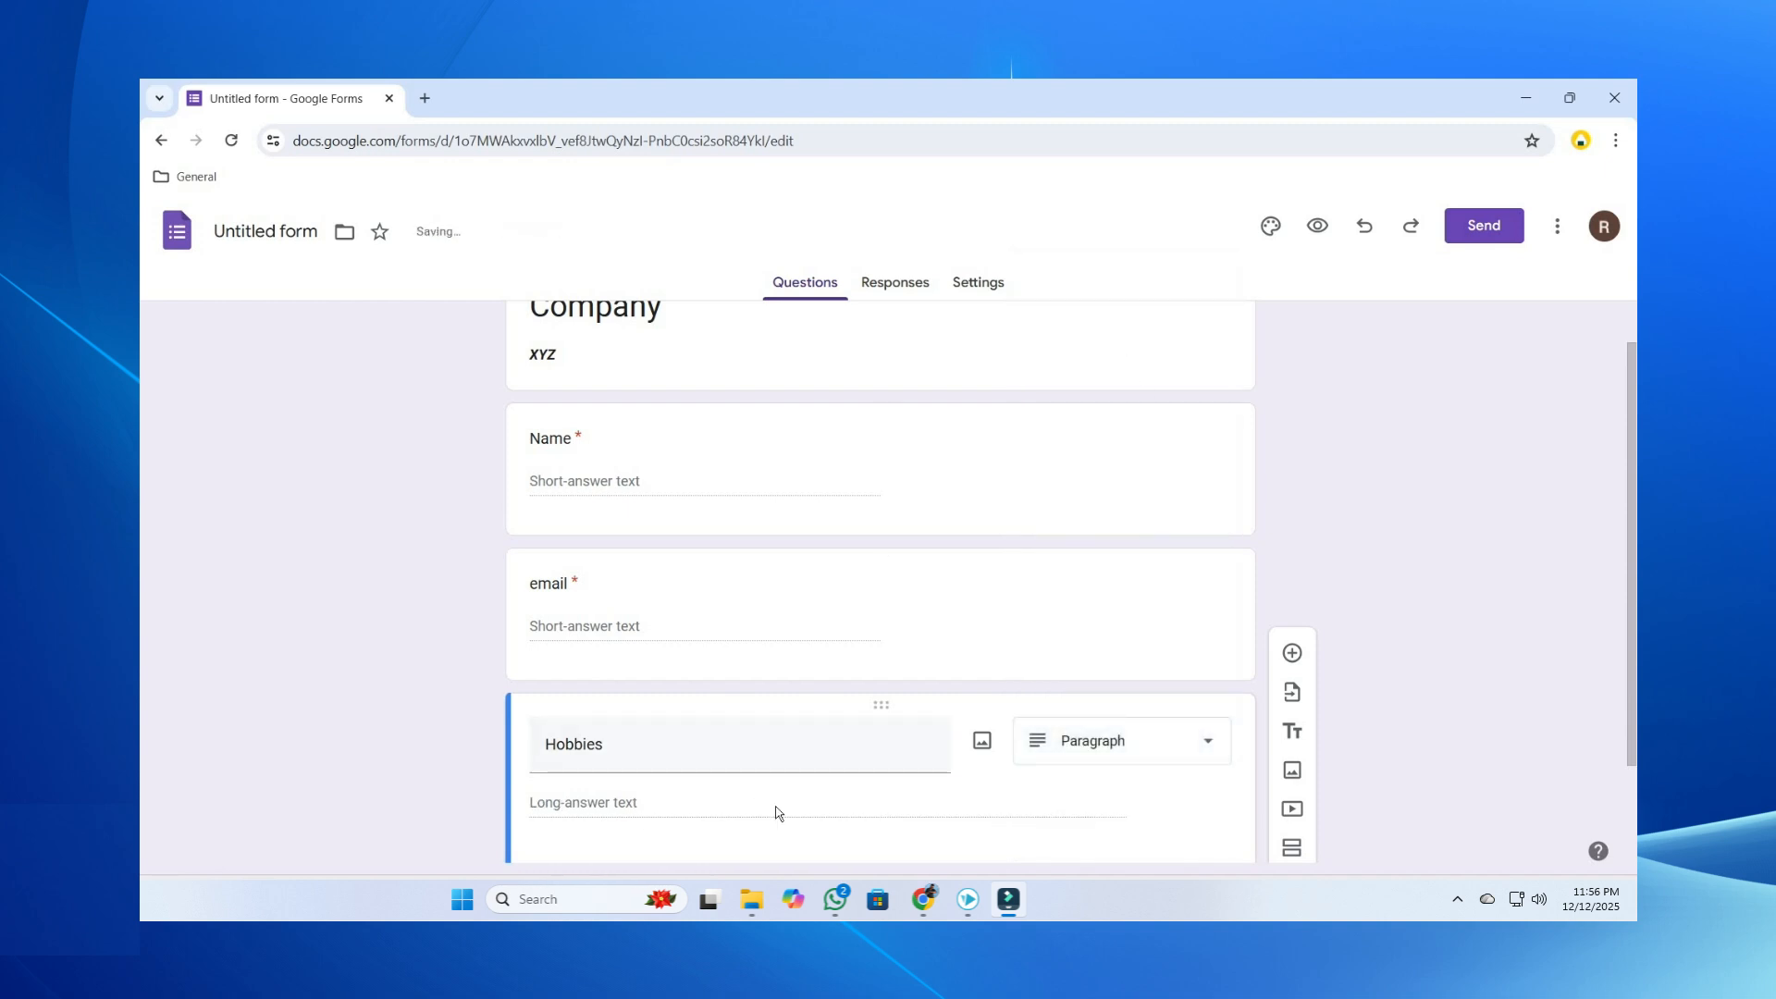
# - Make the Hobbies question required
pyautogui.scroll(-2, 912, 795)
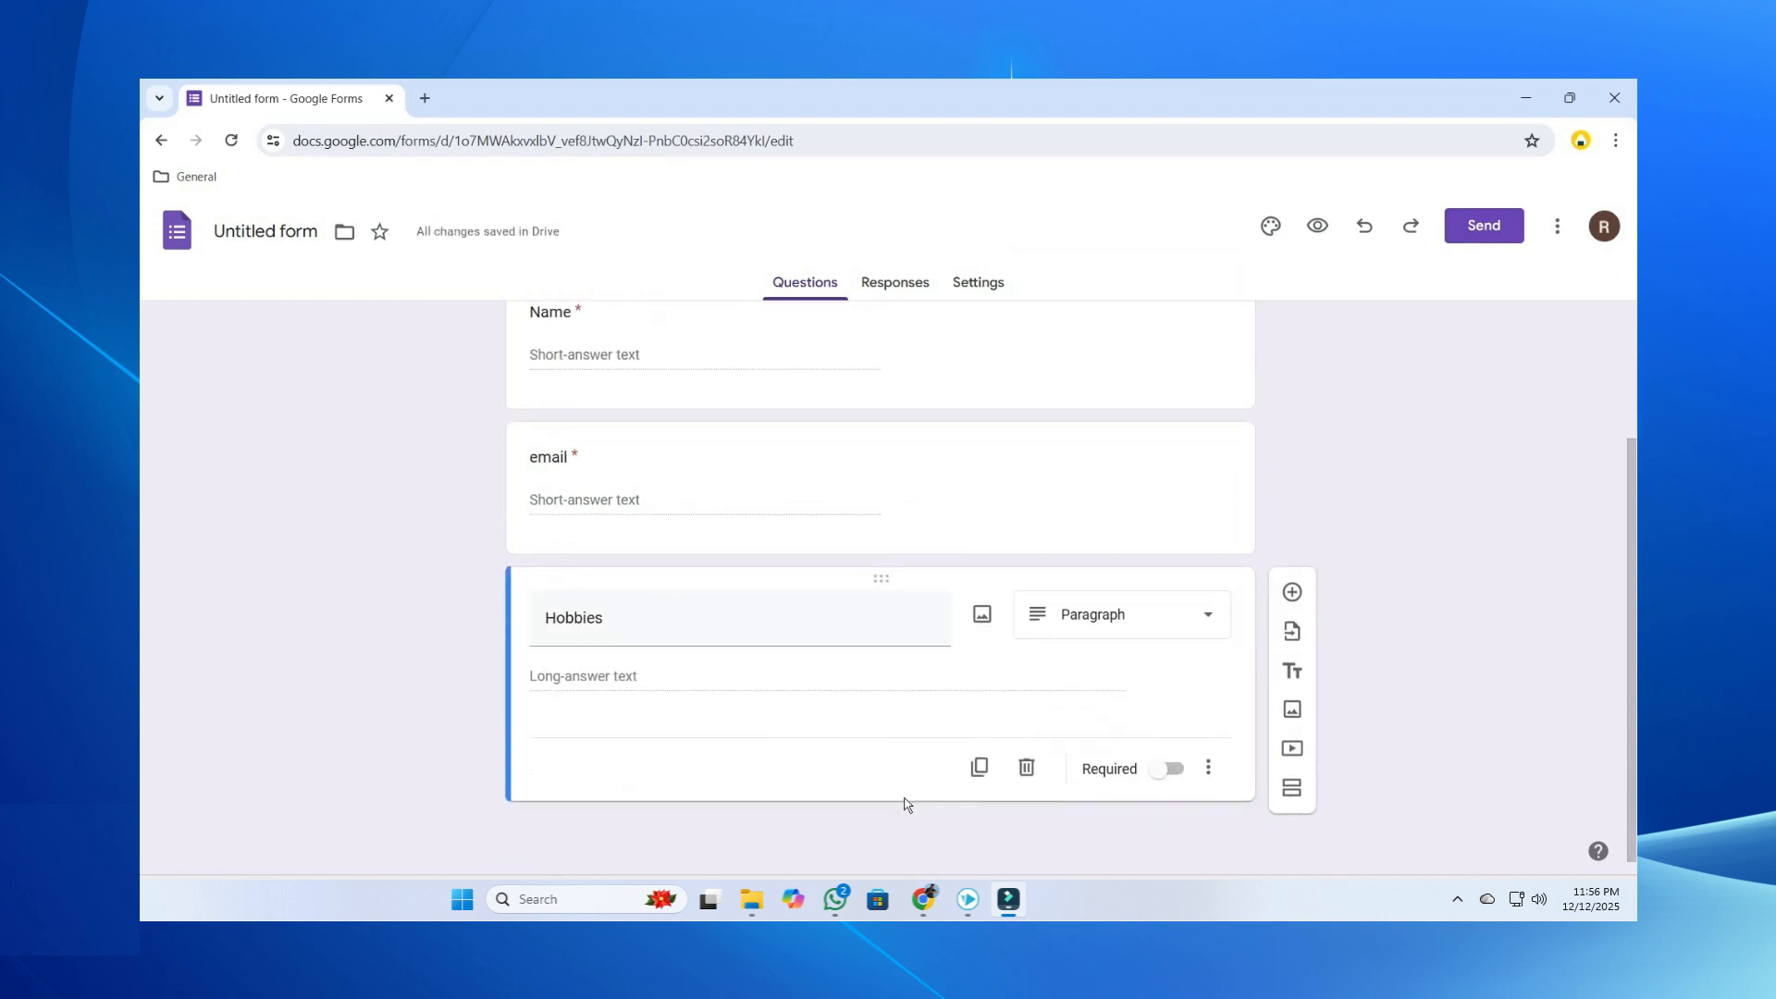
pyautogui.click(1170, 770)
pyautogui.scroll(2, 753, 678)
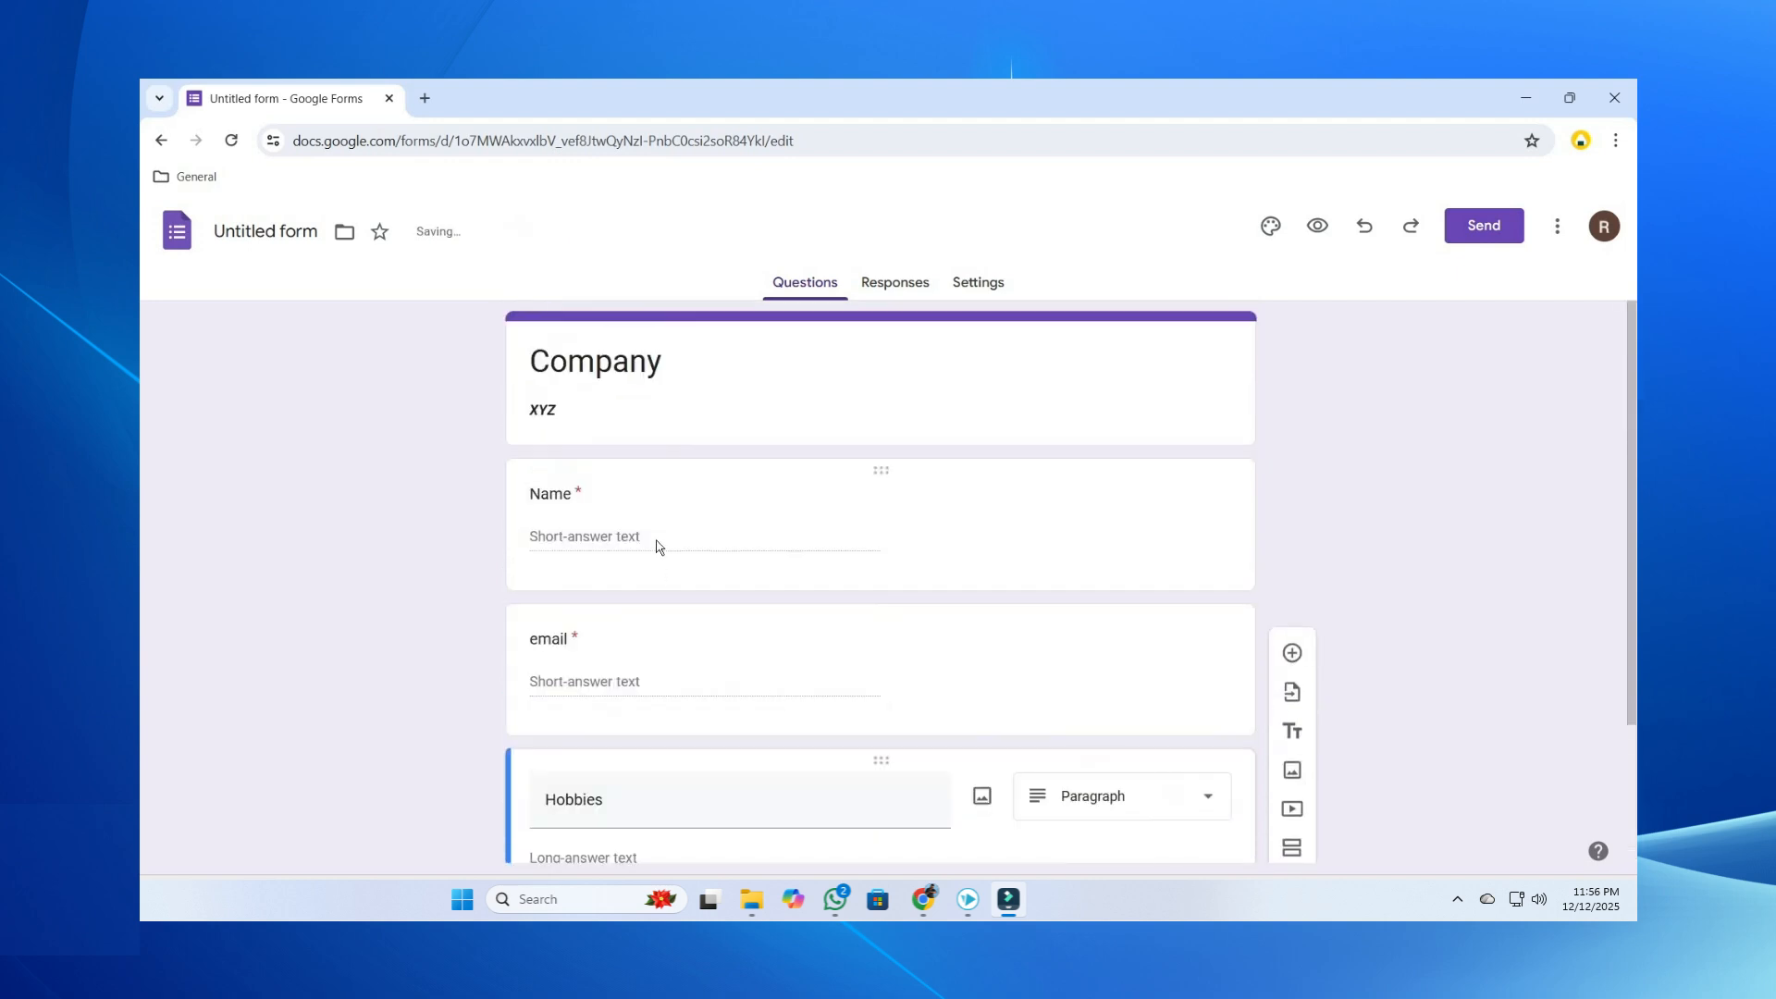
pyautogui.scroll(-1, 652, 592)
pyautogui.scroll(-1, 650, 609)
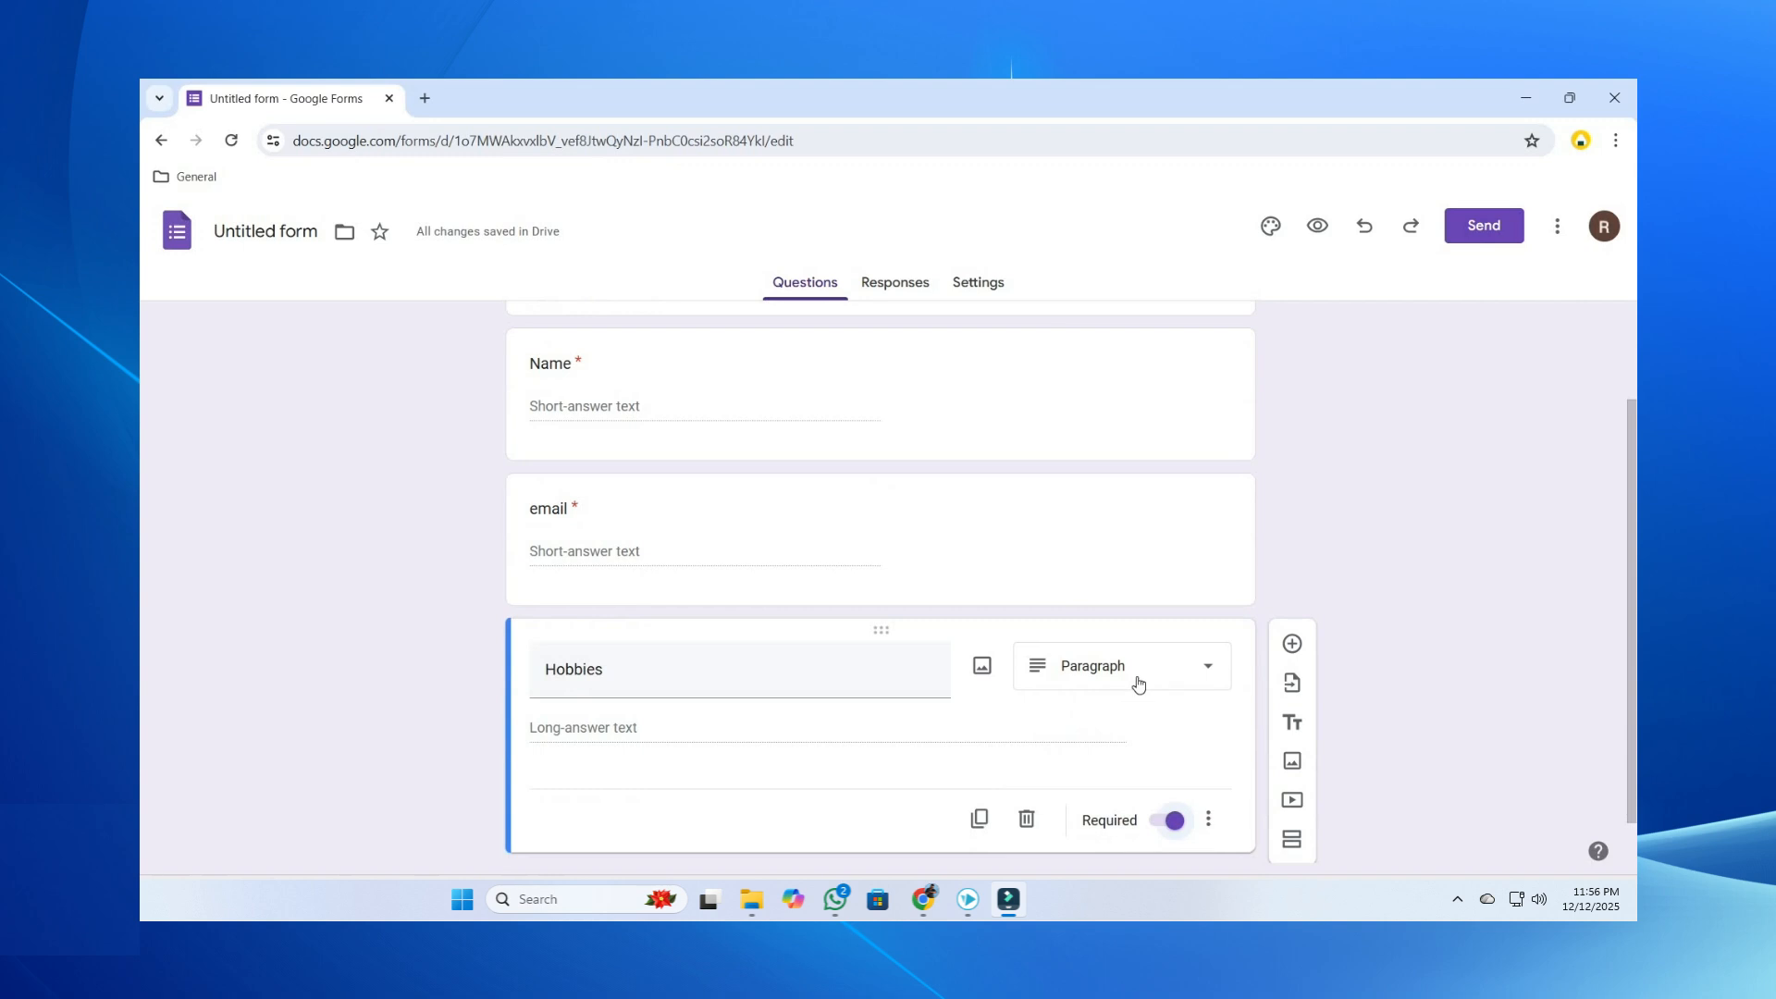
pyautogui.click(1138, 684)
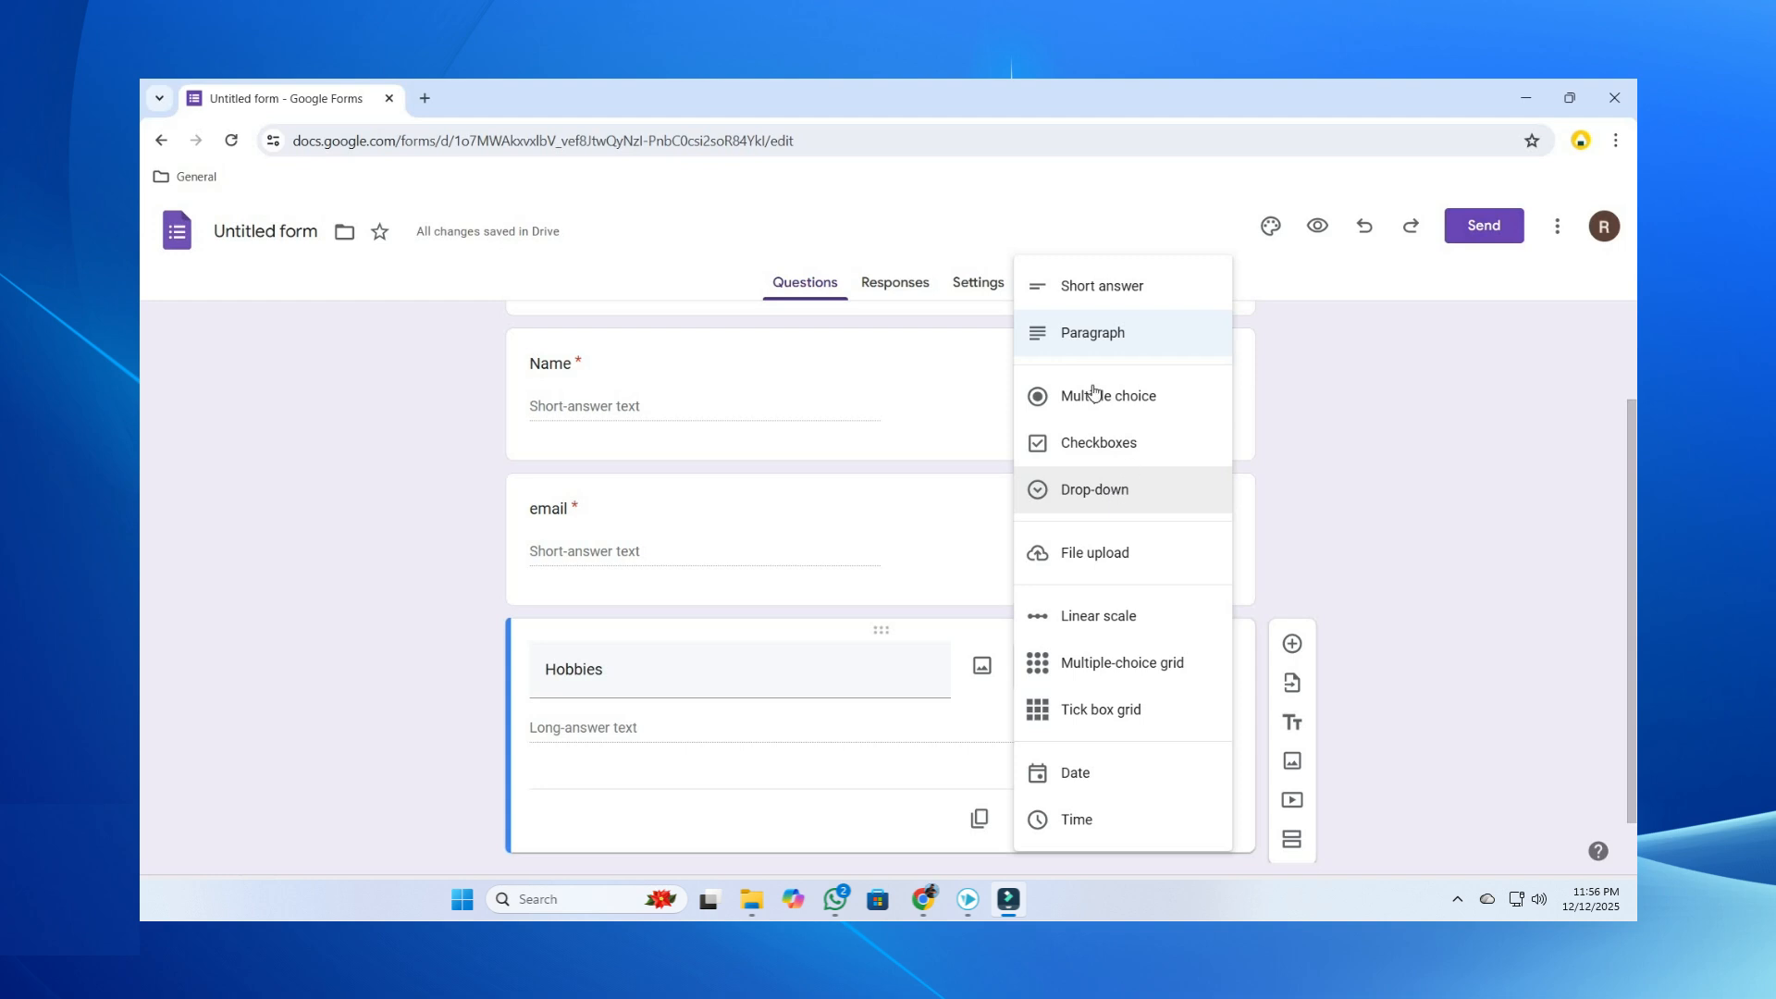
pyautogui.click(719, 828)
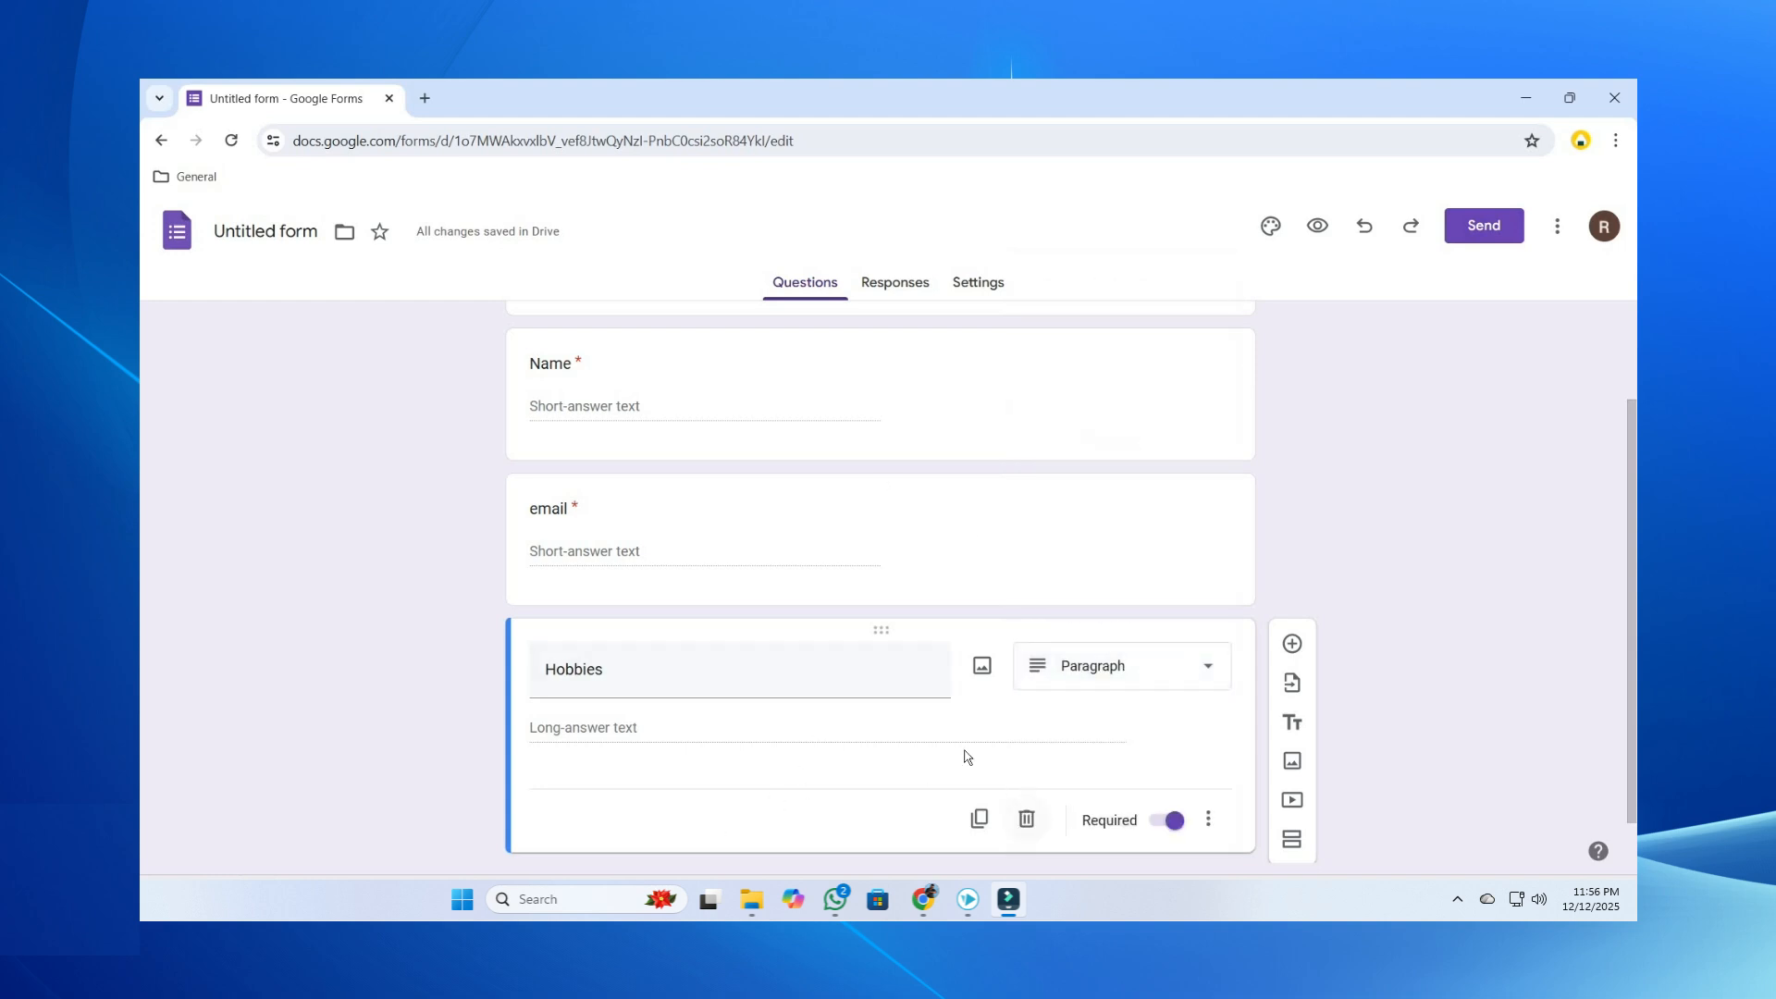
# - Add a multiple-choice question titled "Do you have?" with Laptop as the first option and an Other option
pyautogui.scroll(-1, 1030, 746)
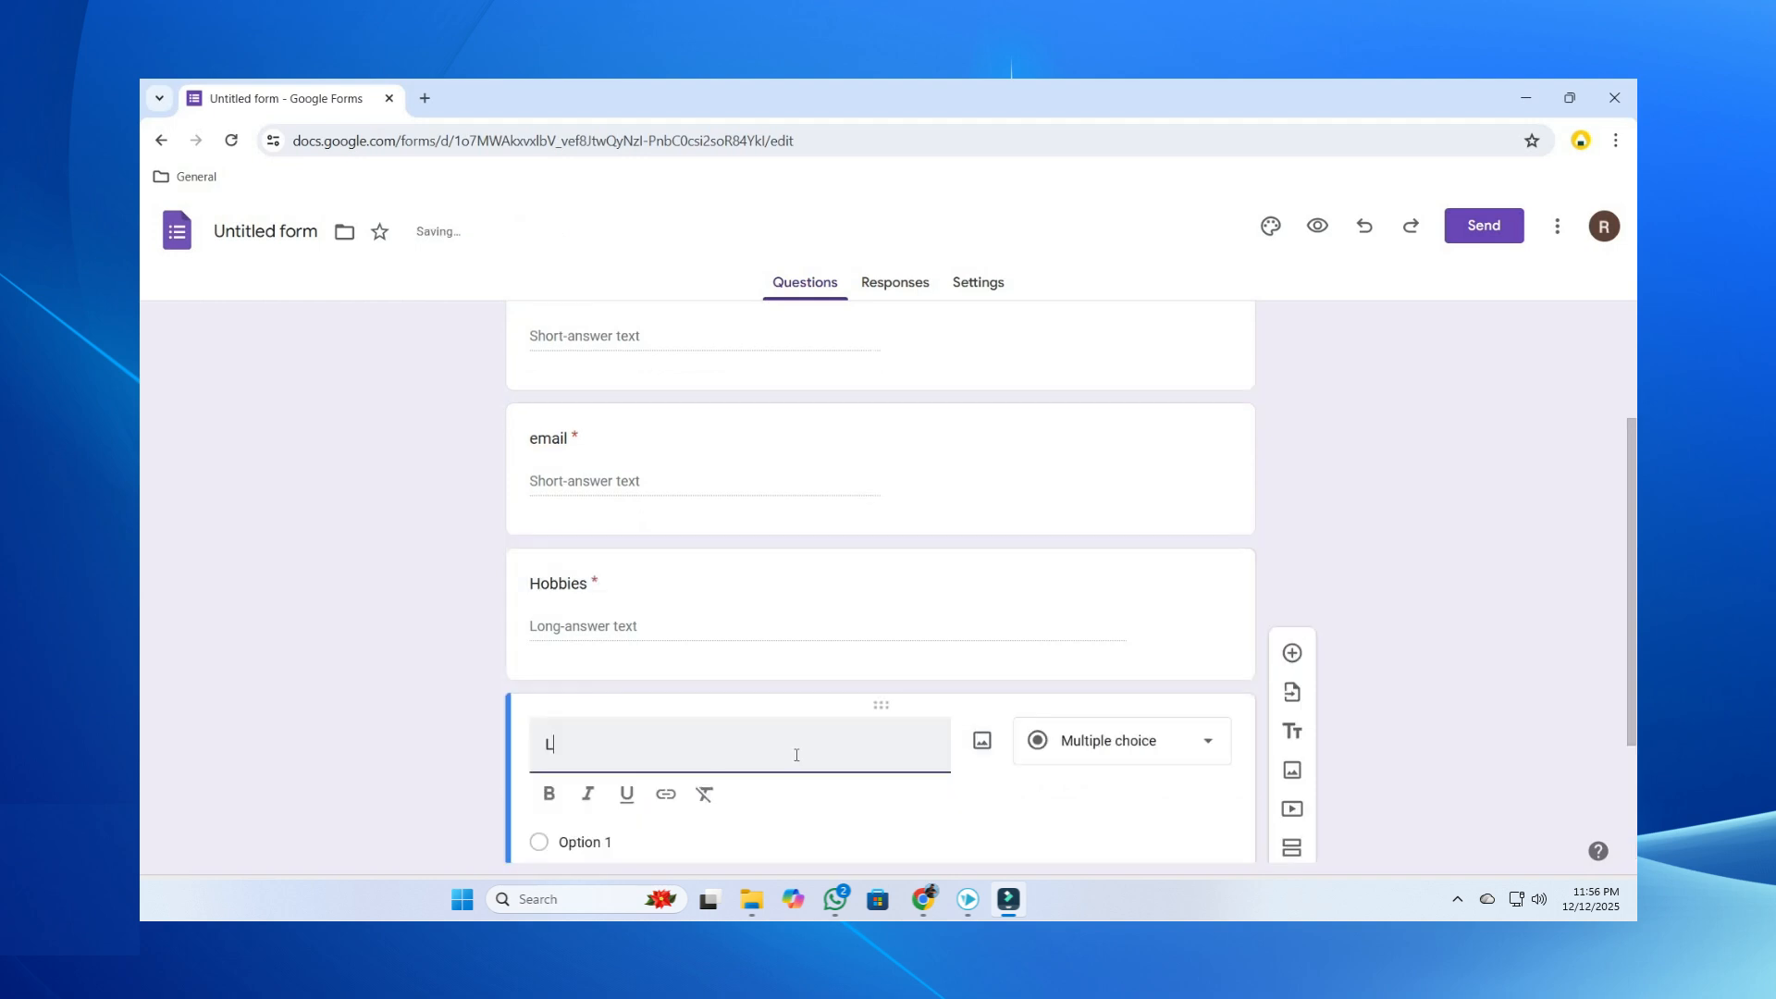
pyautogui.write('ap')
pyautogui.press('BackSpace')
pyautogui.press('BackSpace')
pyautogui.press('BackSpace')
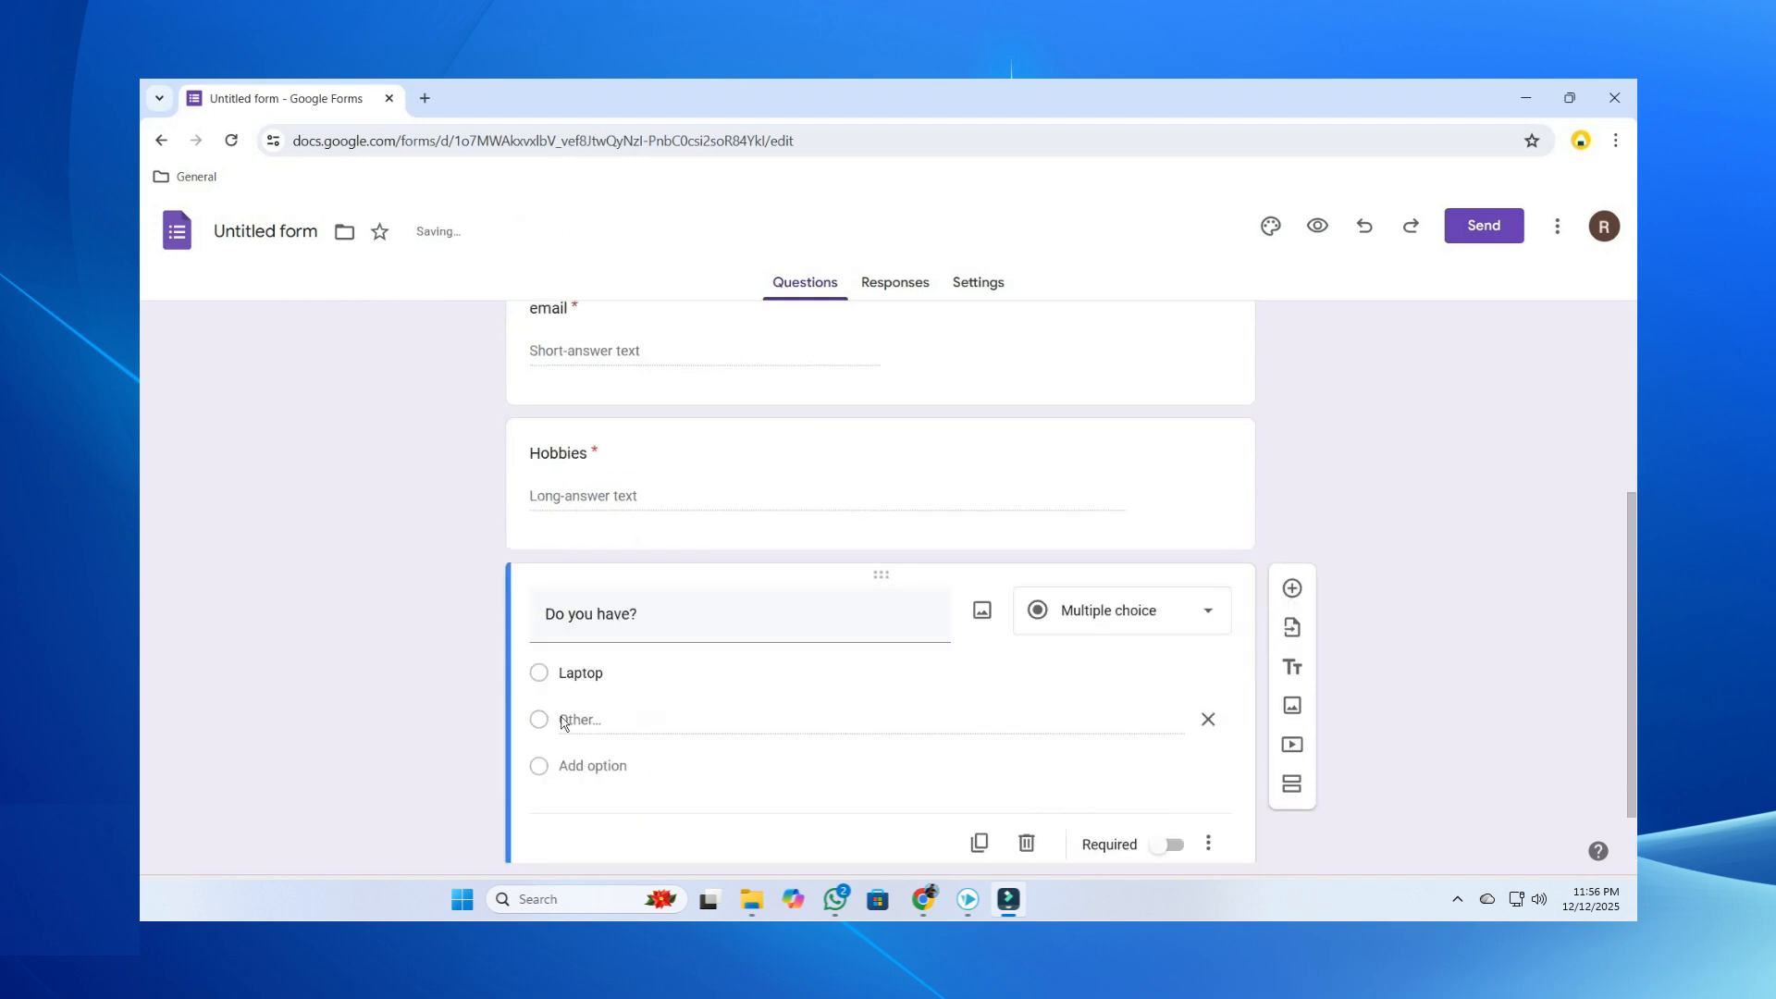
# - Add PC as an answer option to the "Do you have?" question and make the question required
pyautogui.click(619, 768)
pyautogui.write('PC')
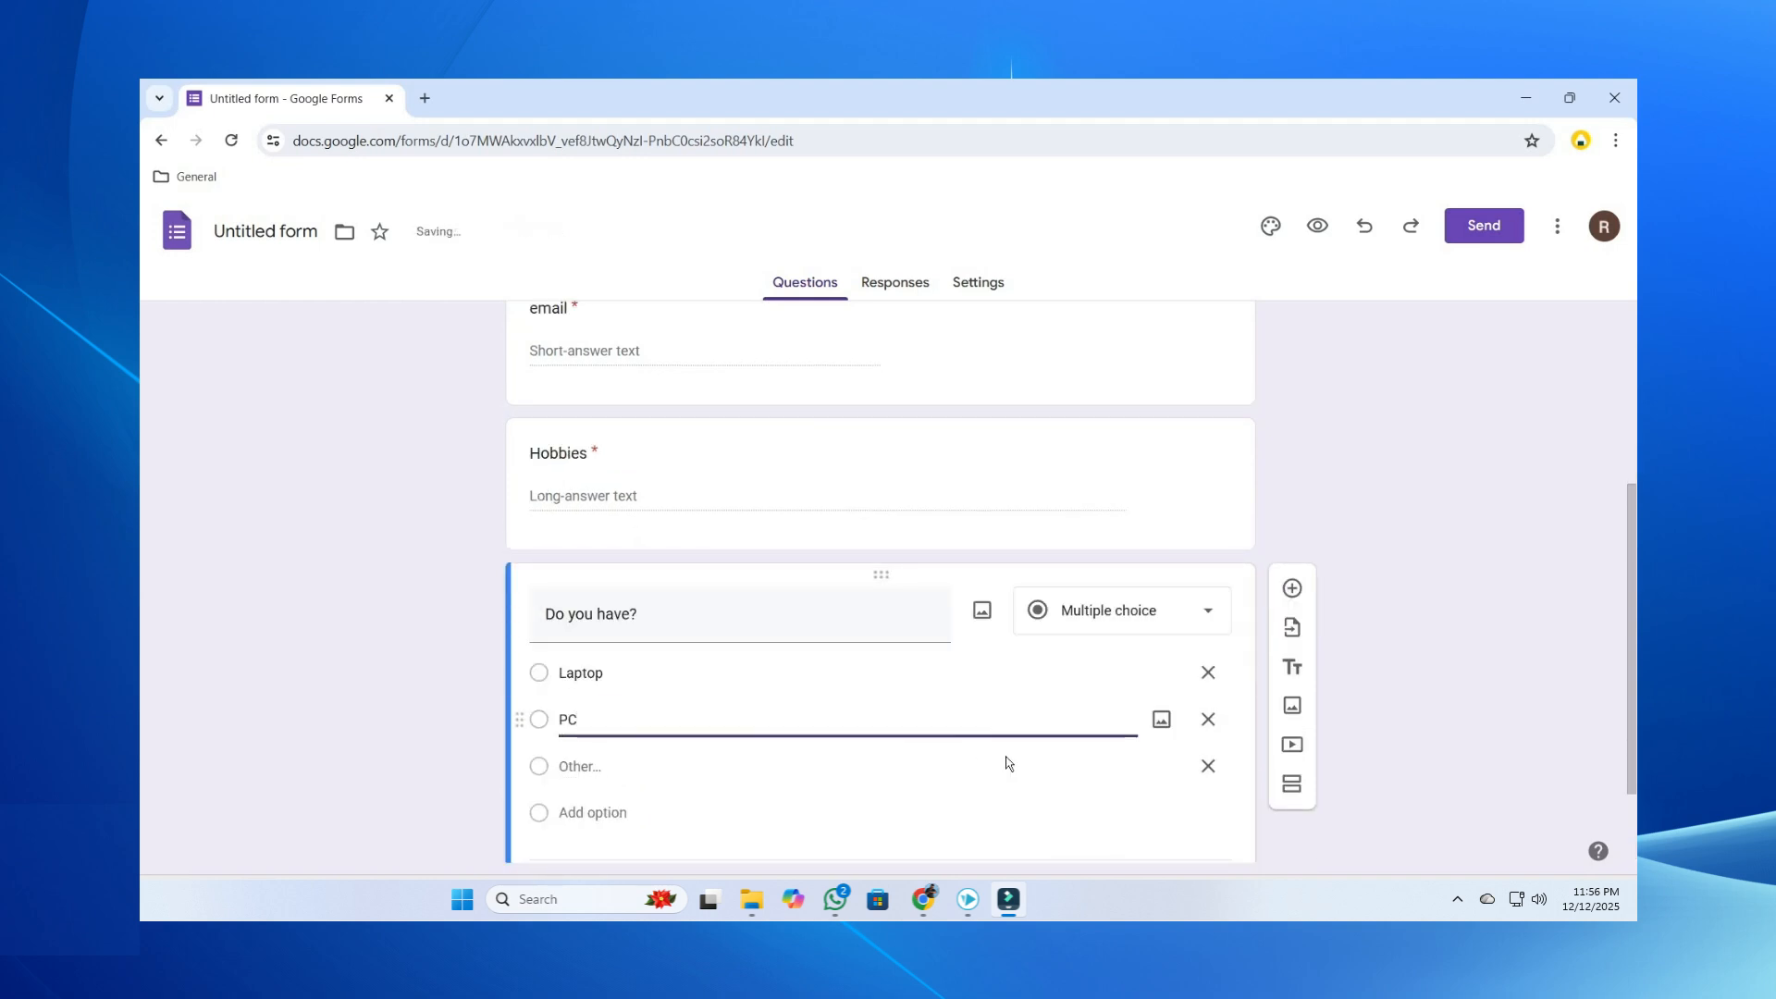
pyautogui.scroll(-2, 999, 778)
pyautogui.click(1166, 772)
pyautogui.scroll(5, 1122, 789)
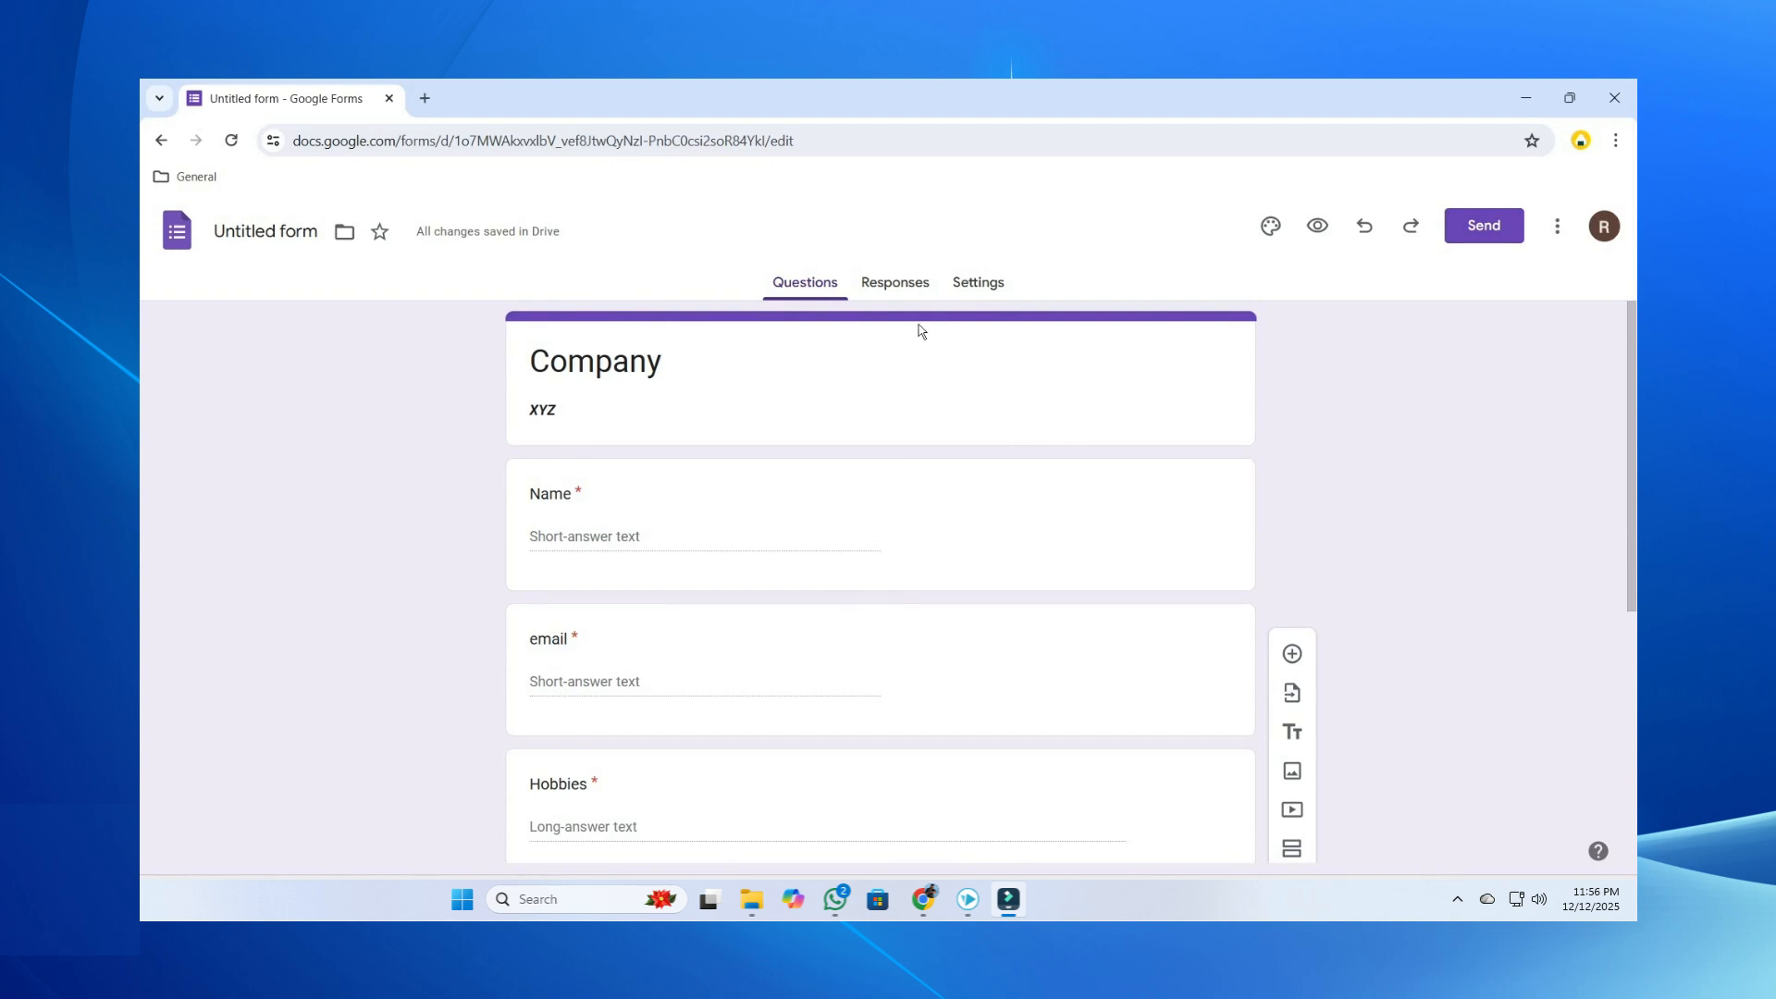
# - Look over the form's responses and its quiz, response, presentation and default settings, and return to the questions
pyautogui.click(890, 286)
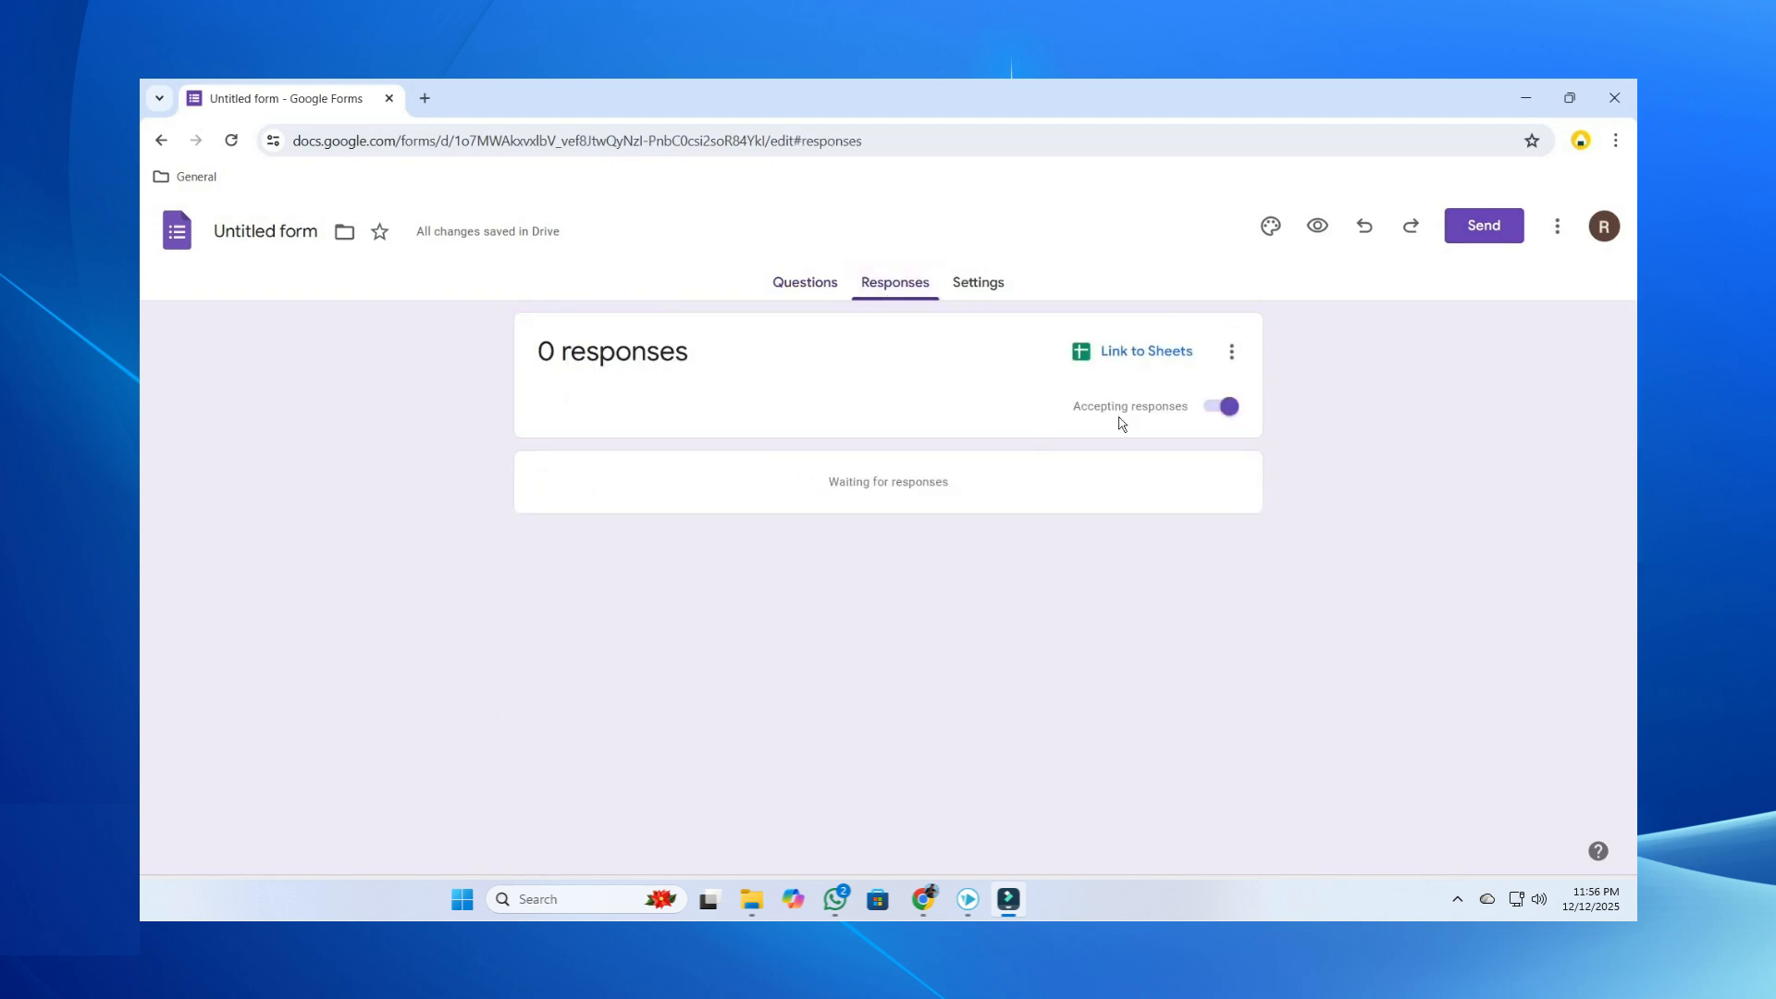
pyautogui.click(988, 294)
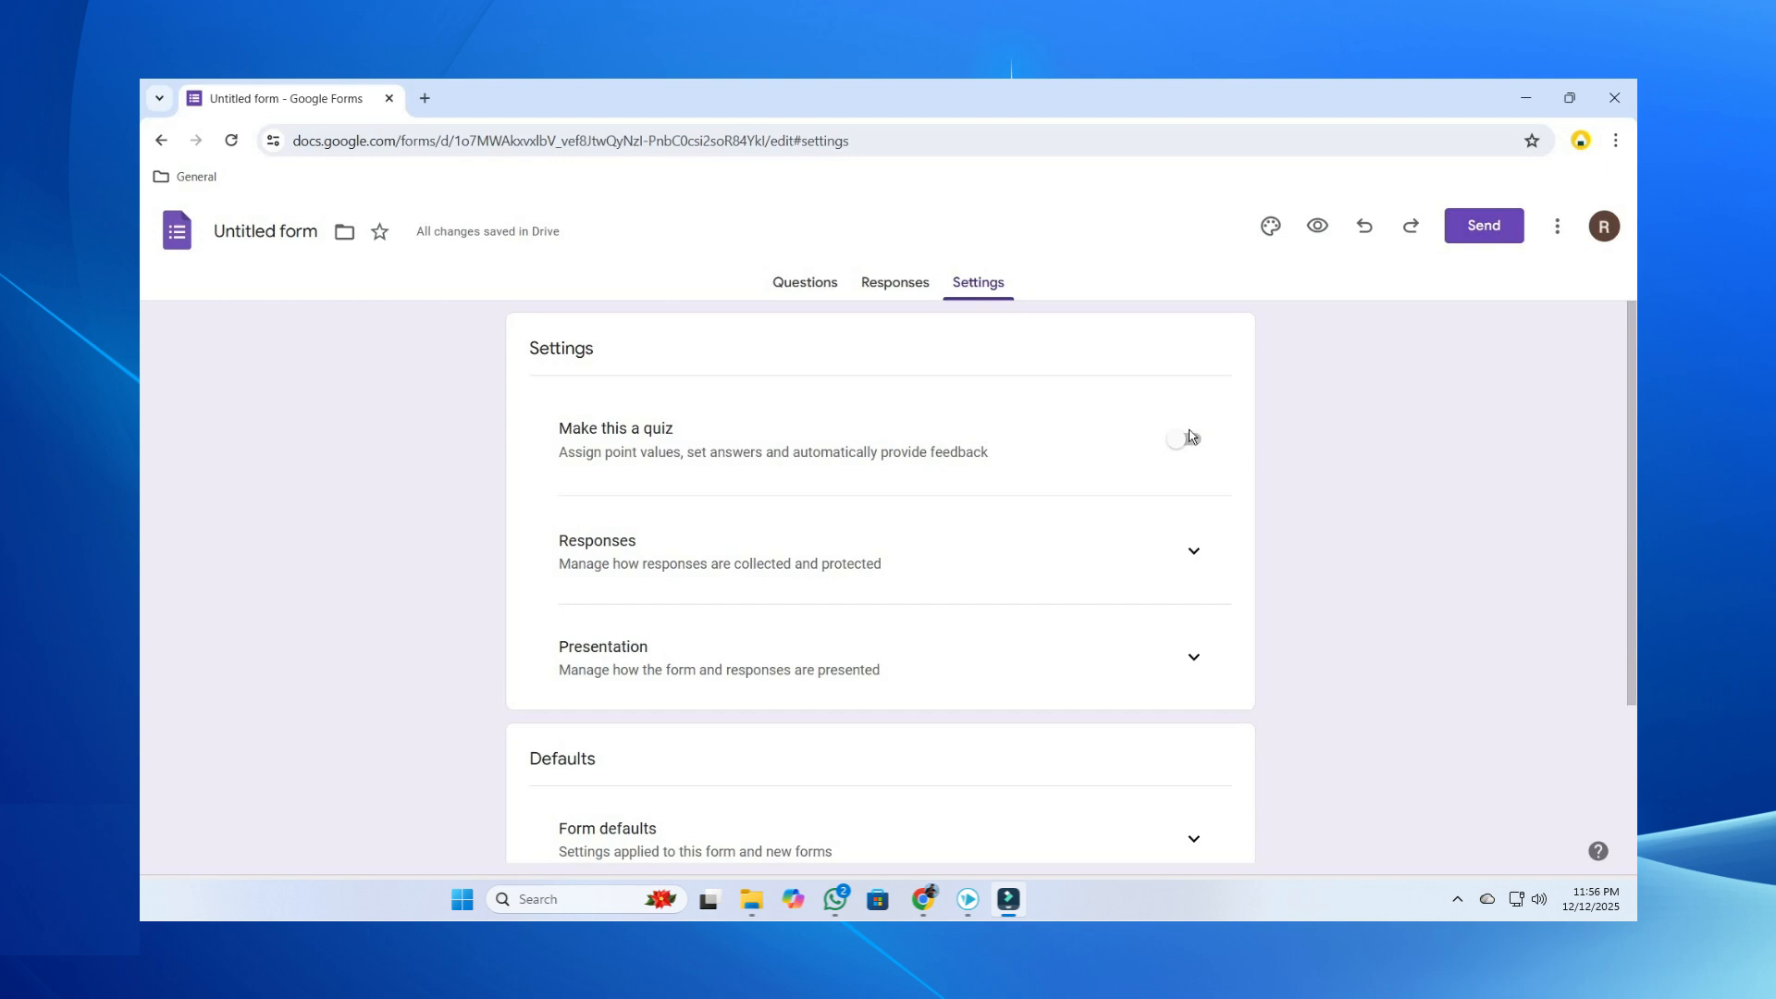
pyautogui.scroll(-3, 1136, 663)
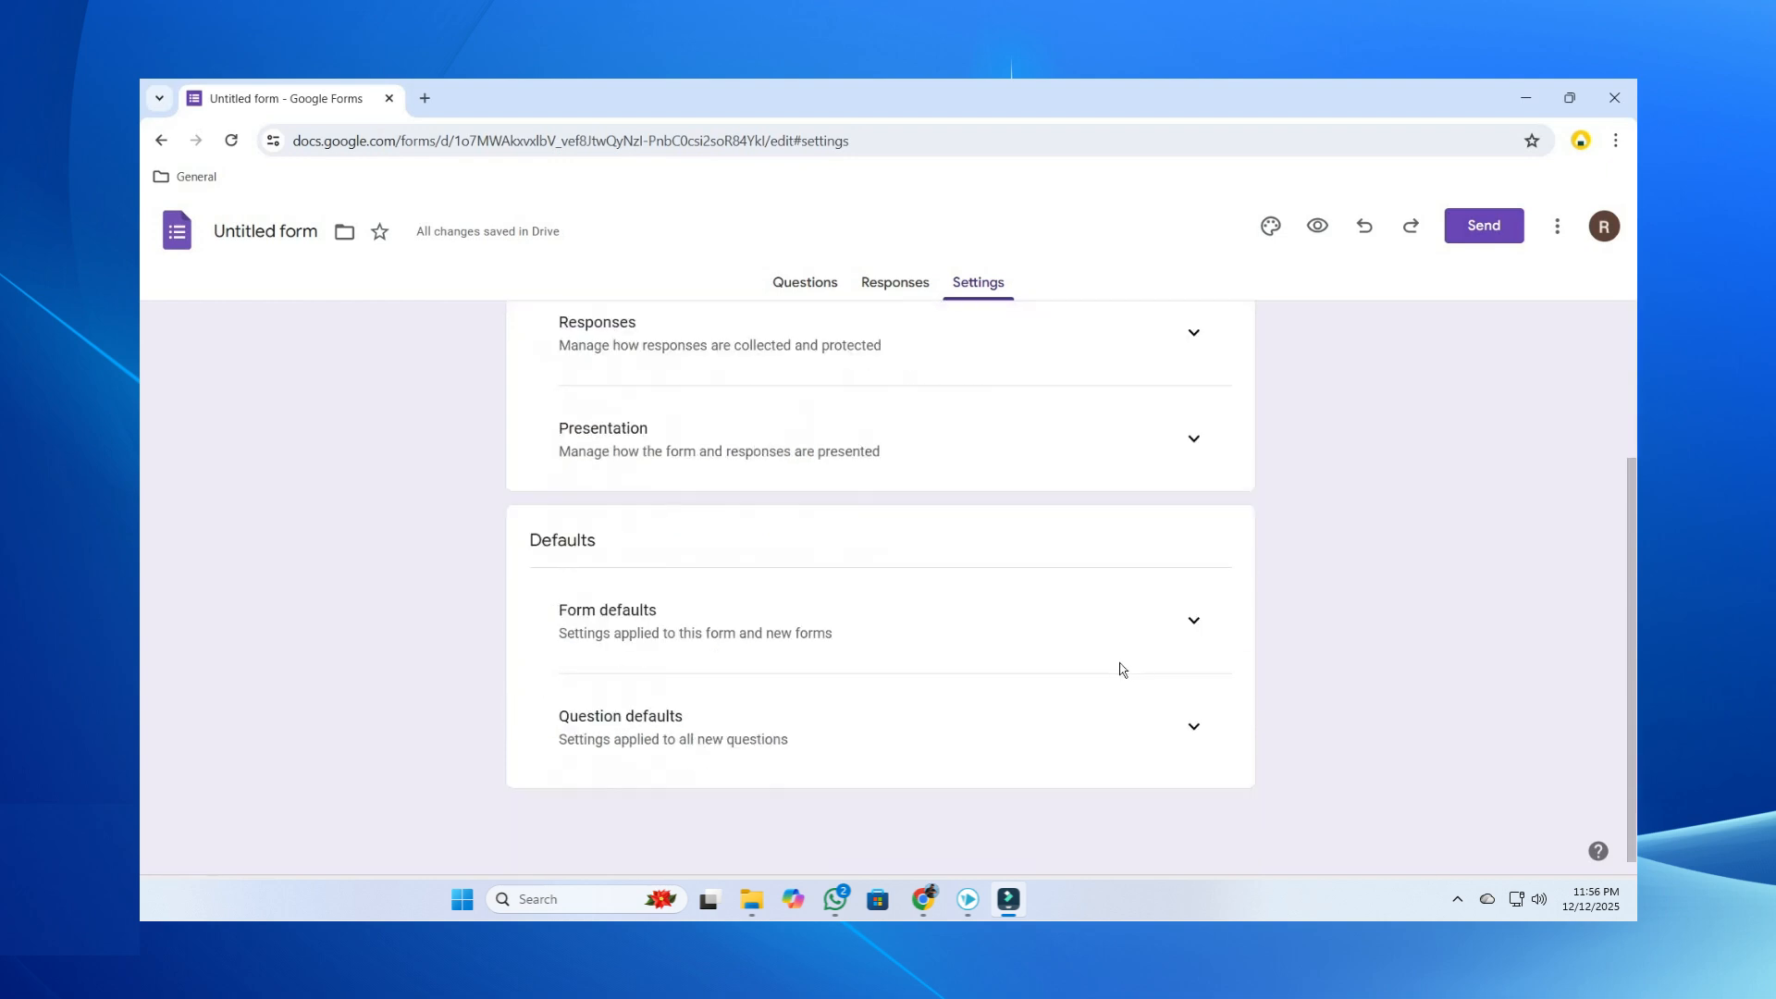
pyautogui.scroll(3, 1064, 555)
pyautogui.click(807, 283)
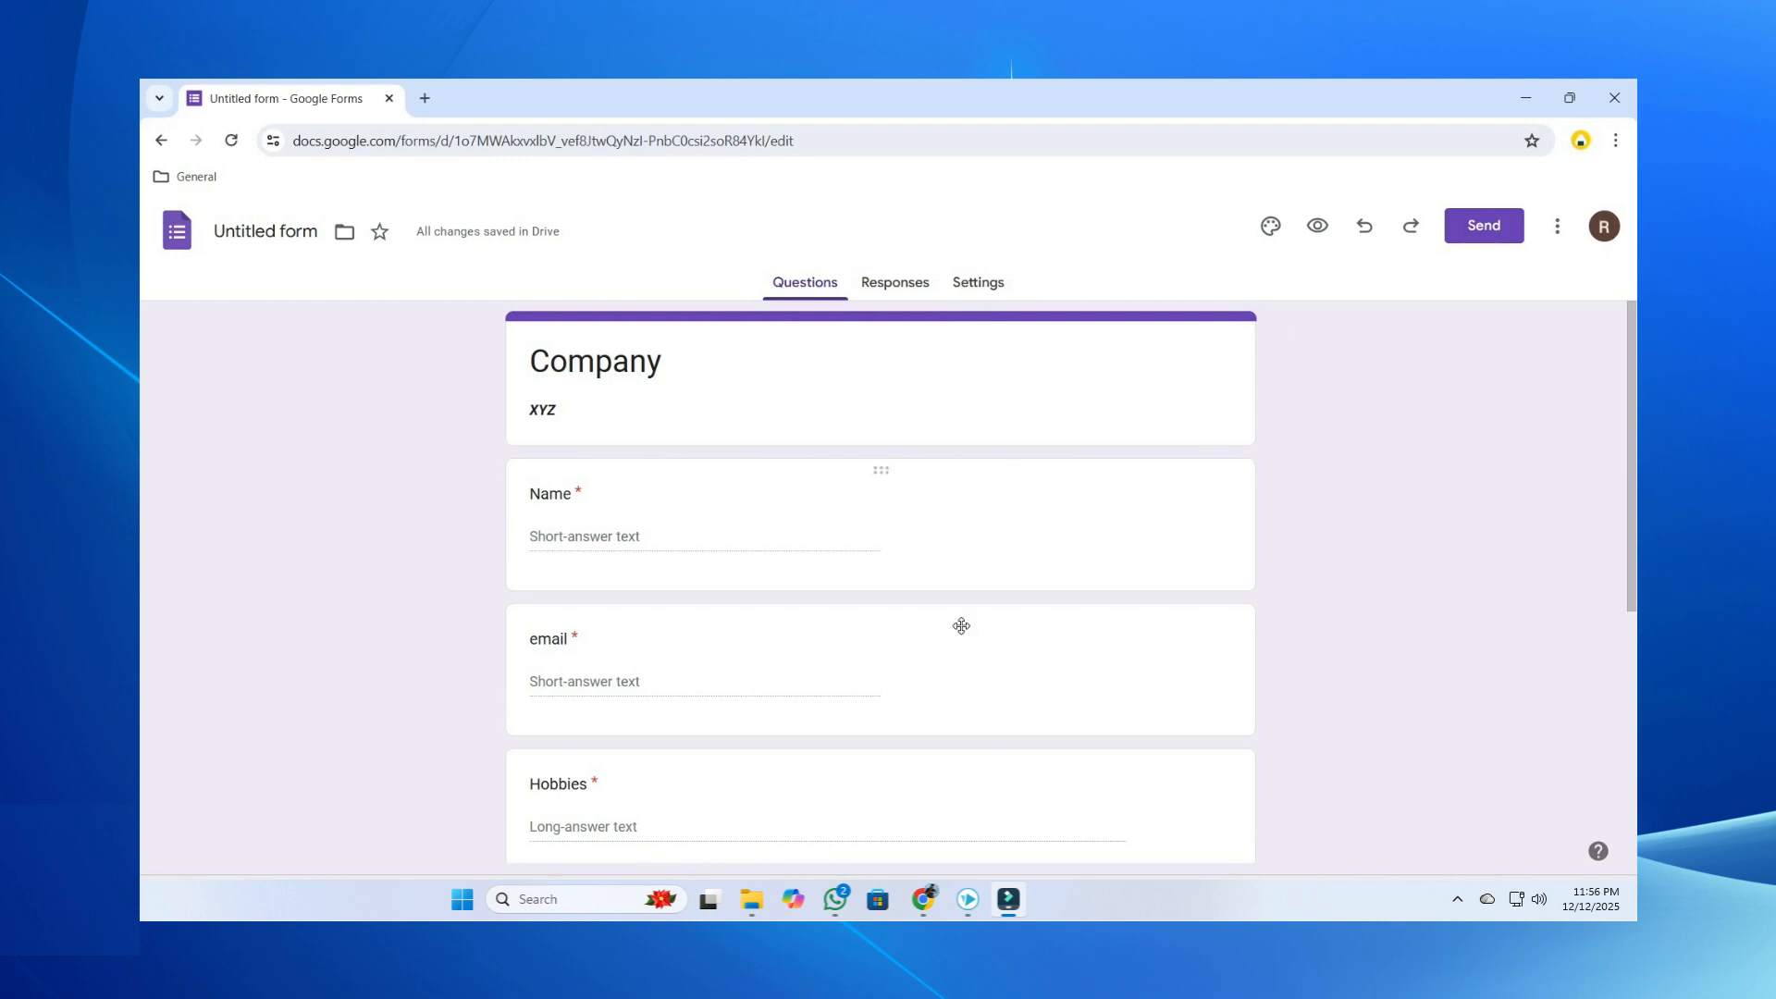
# - Insert the colourful balloons picture from the Birthday themes as the form's header image
pyautogui.click(1271, 232)
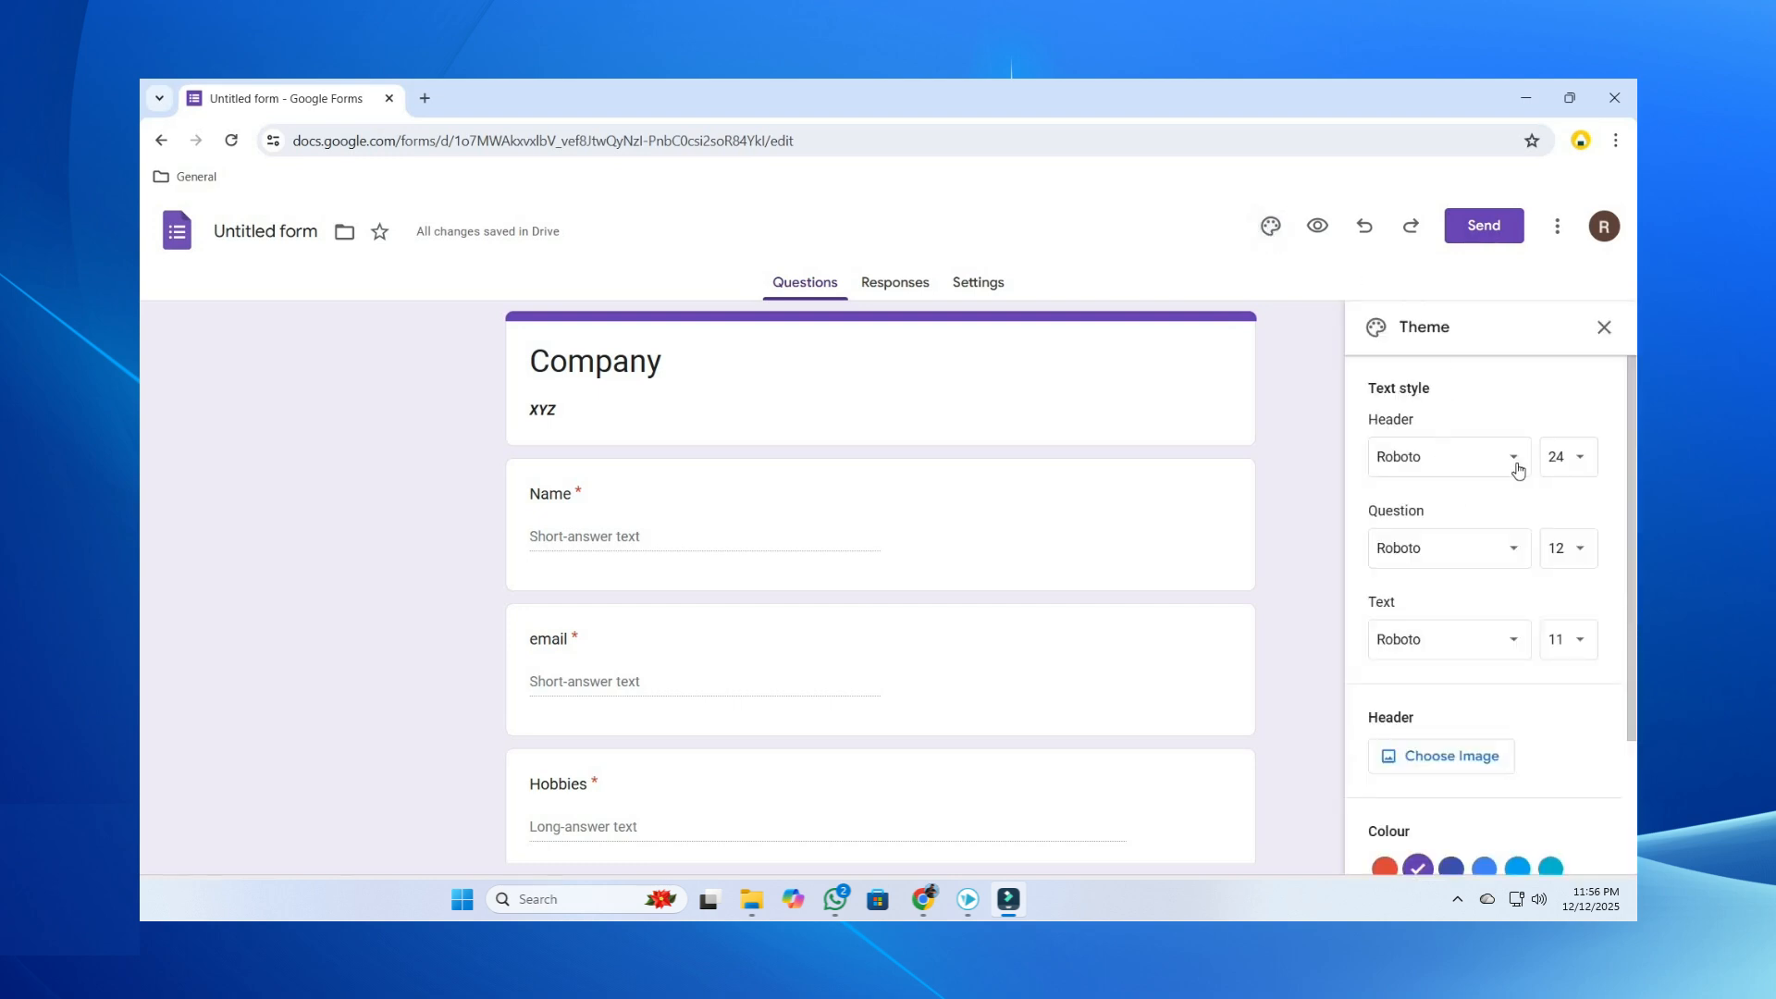
pyautogui.click(1450, 768)
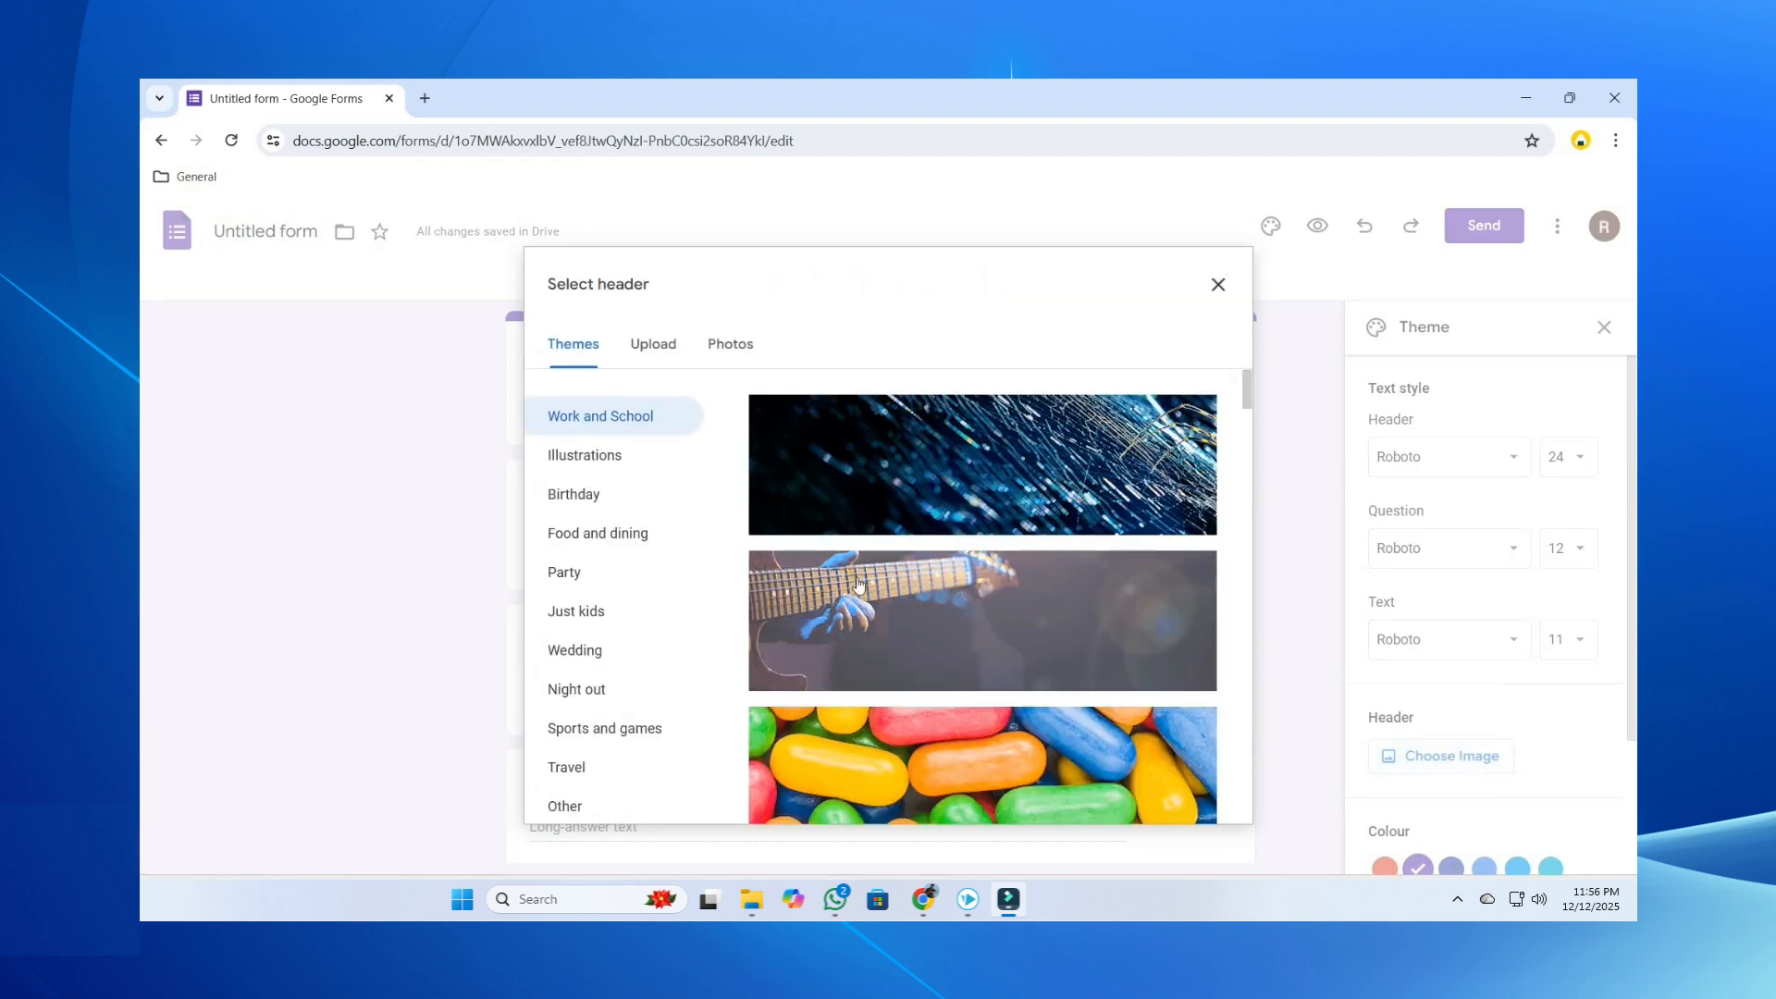
pyautogui.click(573, 497)
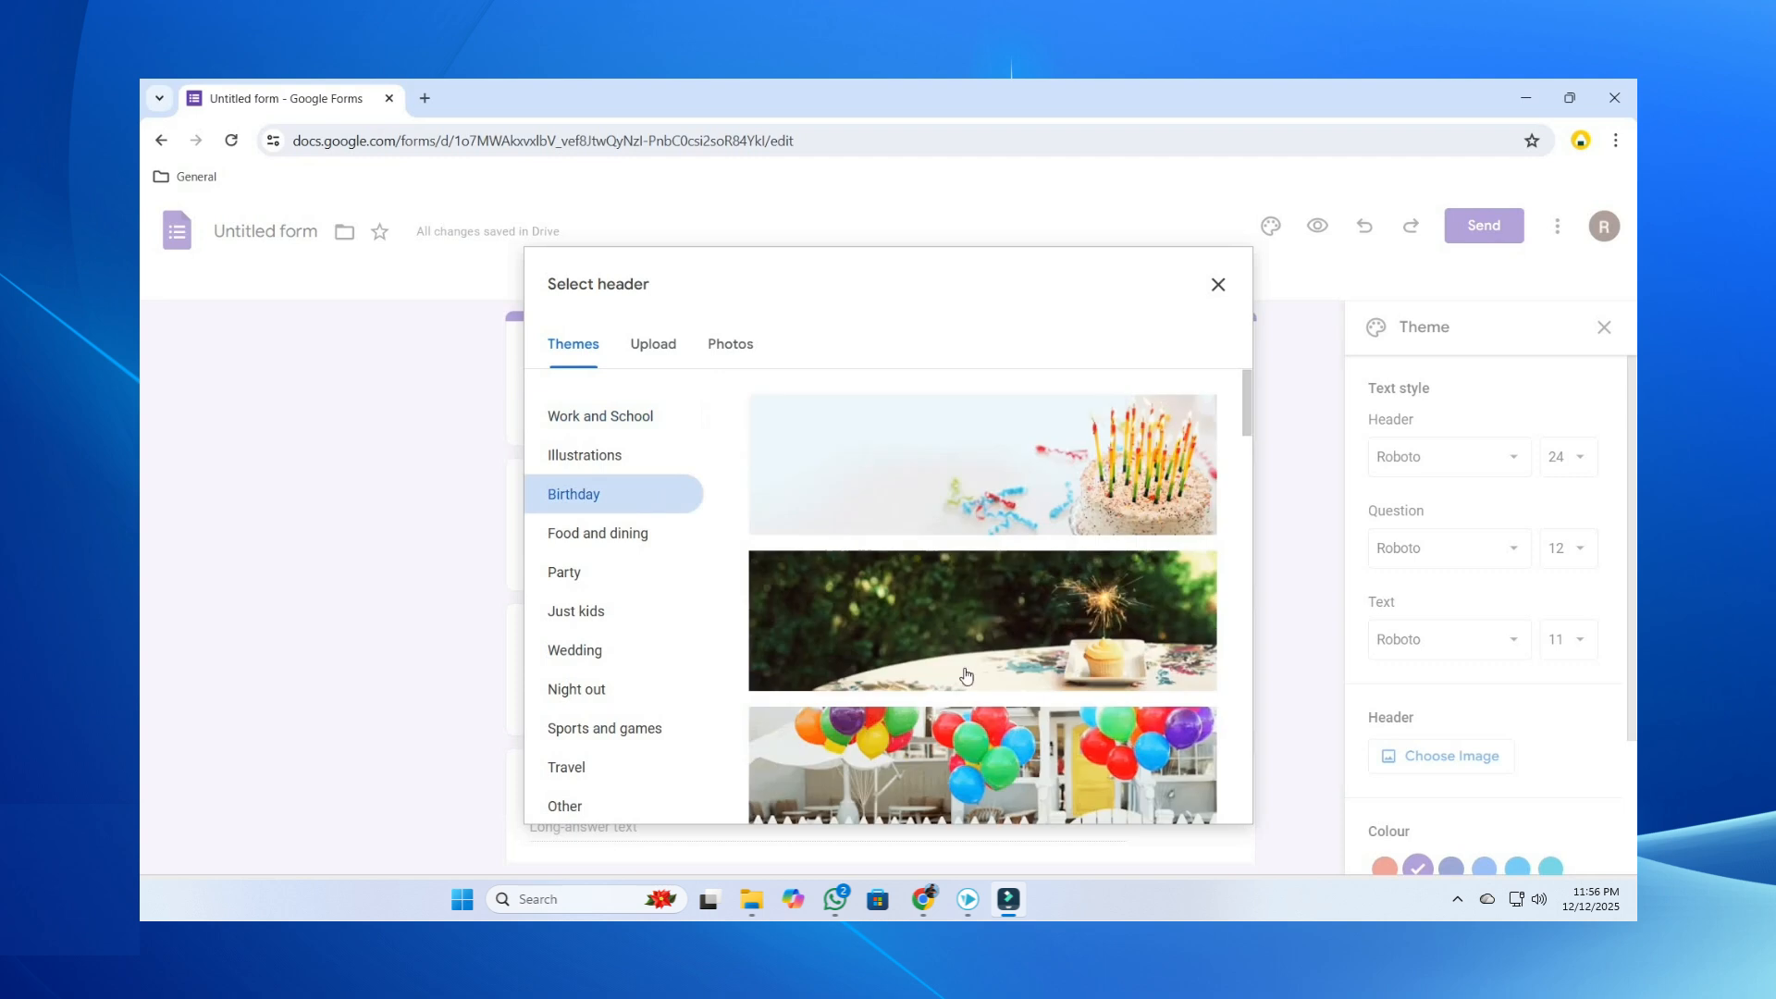
pyautogui.click(1004, 766)
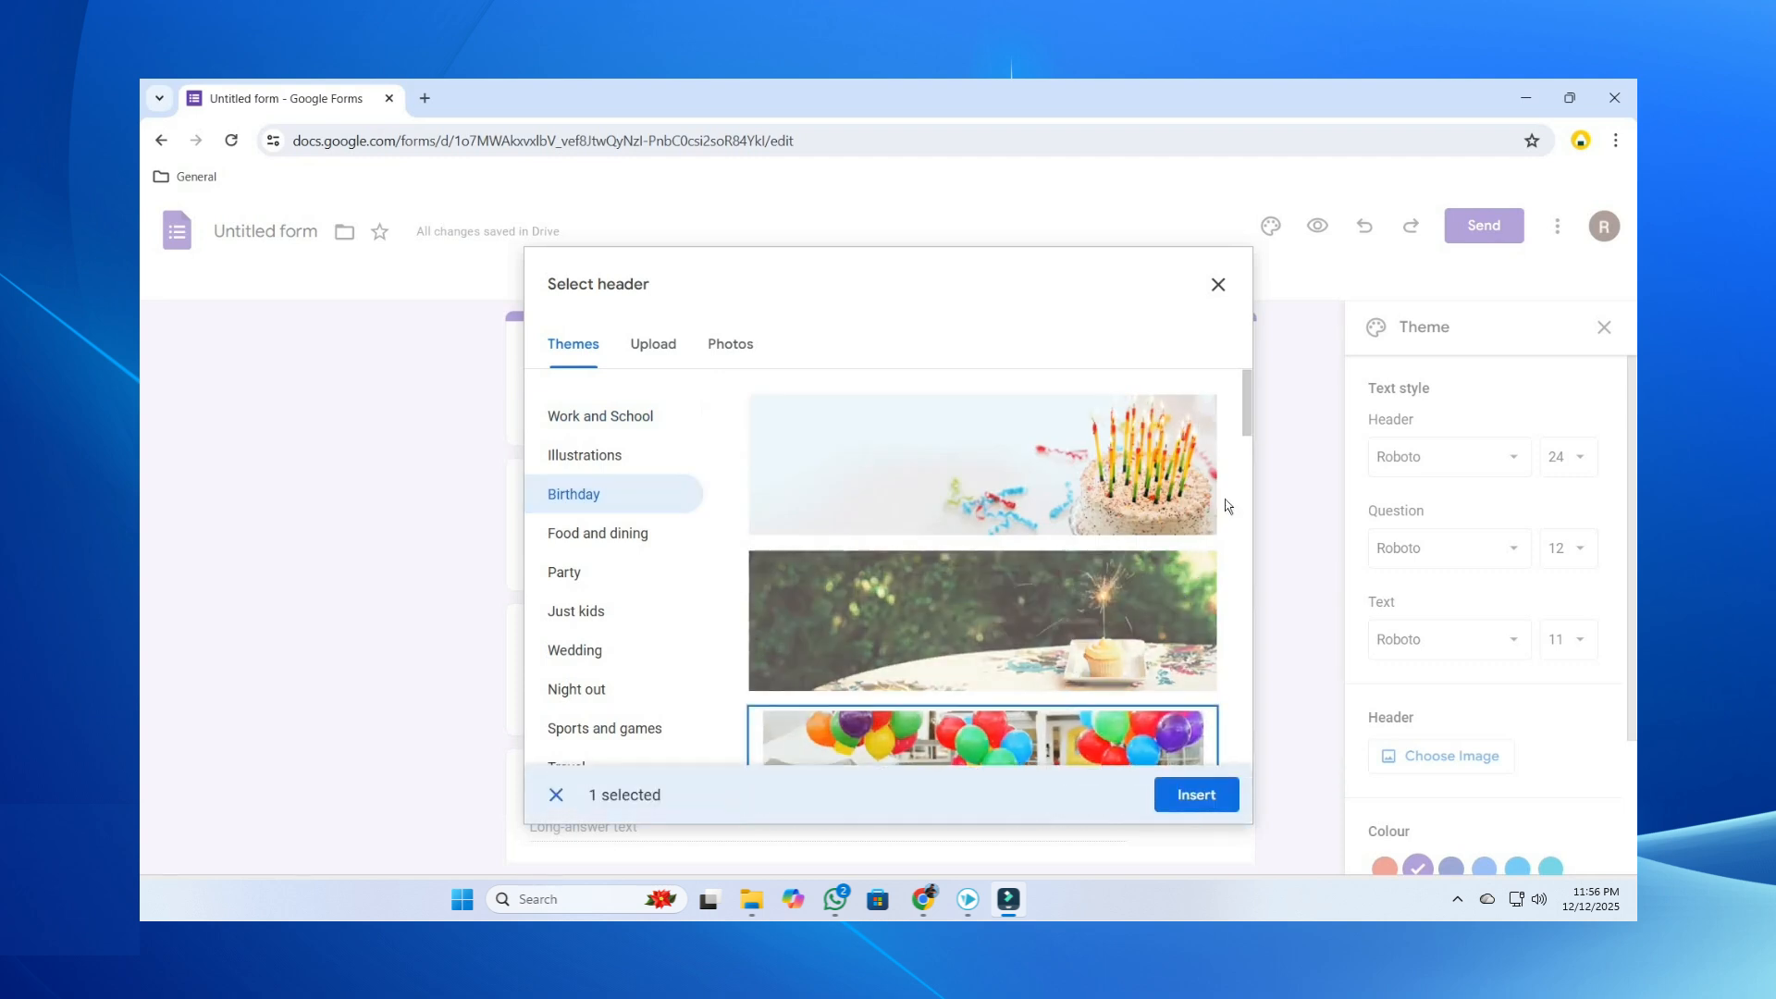
pyautogui.click(1197, 798)
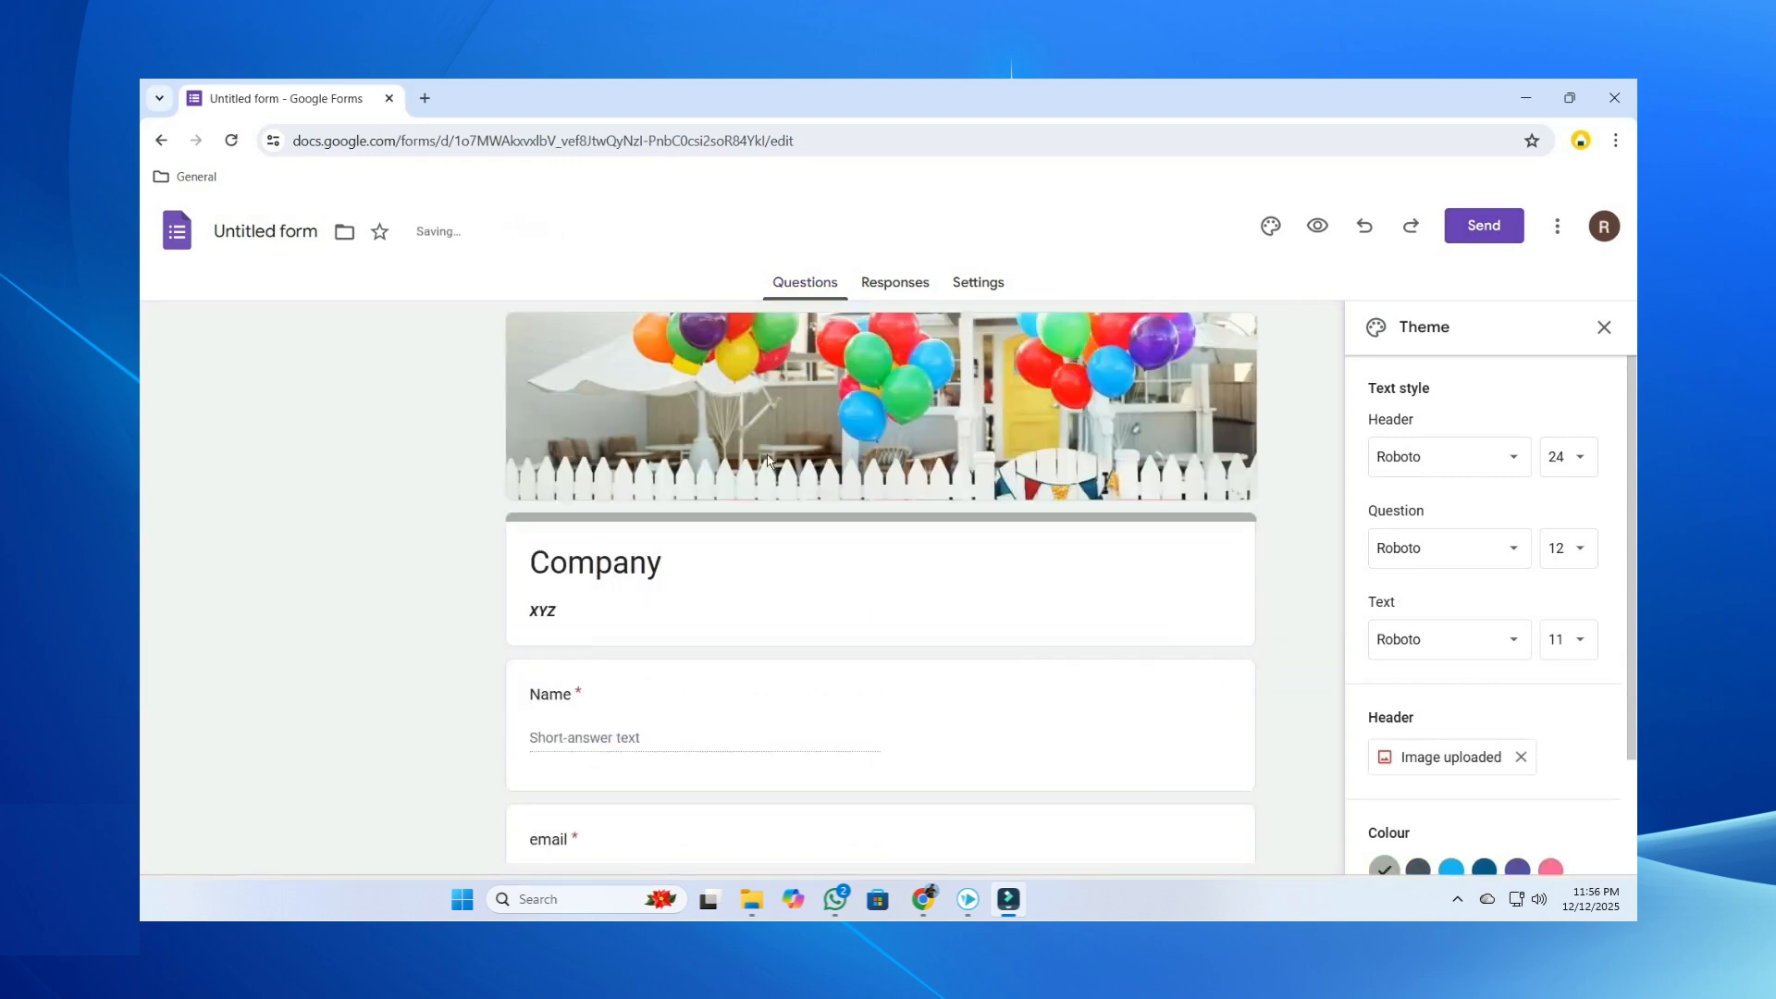
# - Try the light blue and dark blue theme colours and set the form's theme colour to purple
pyautogui.scroll(-1, 1478, 689)
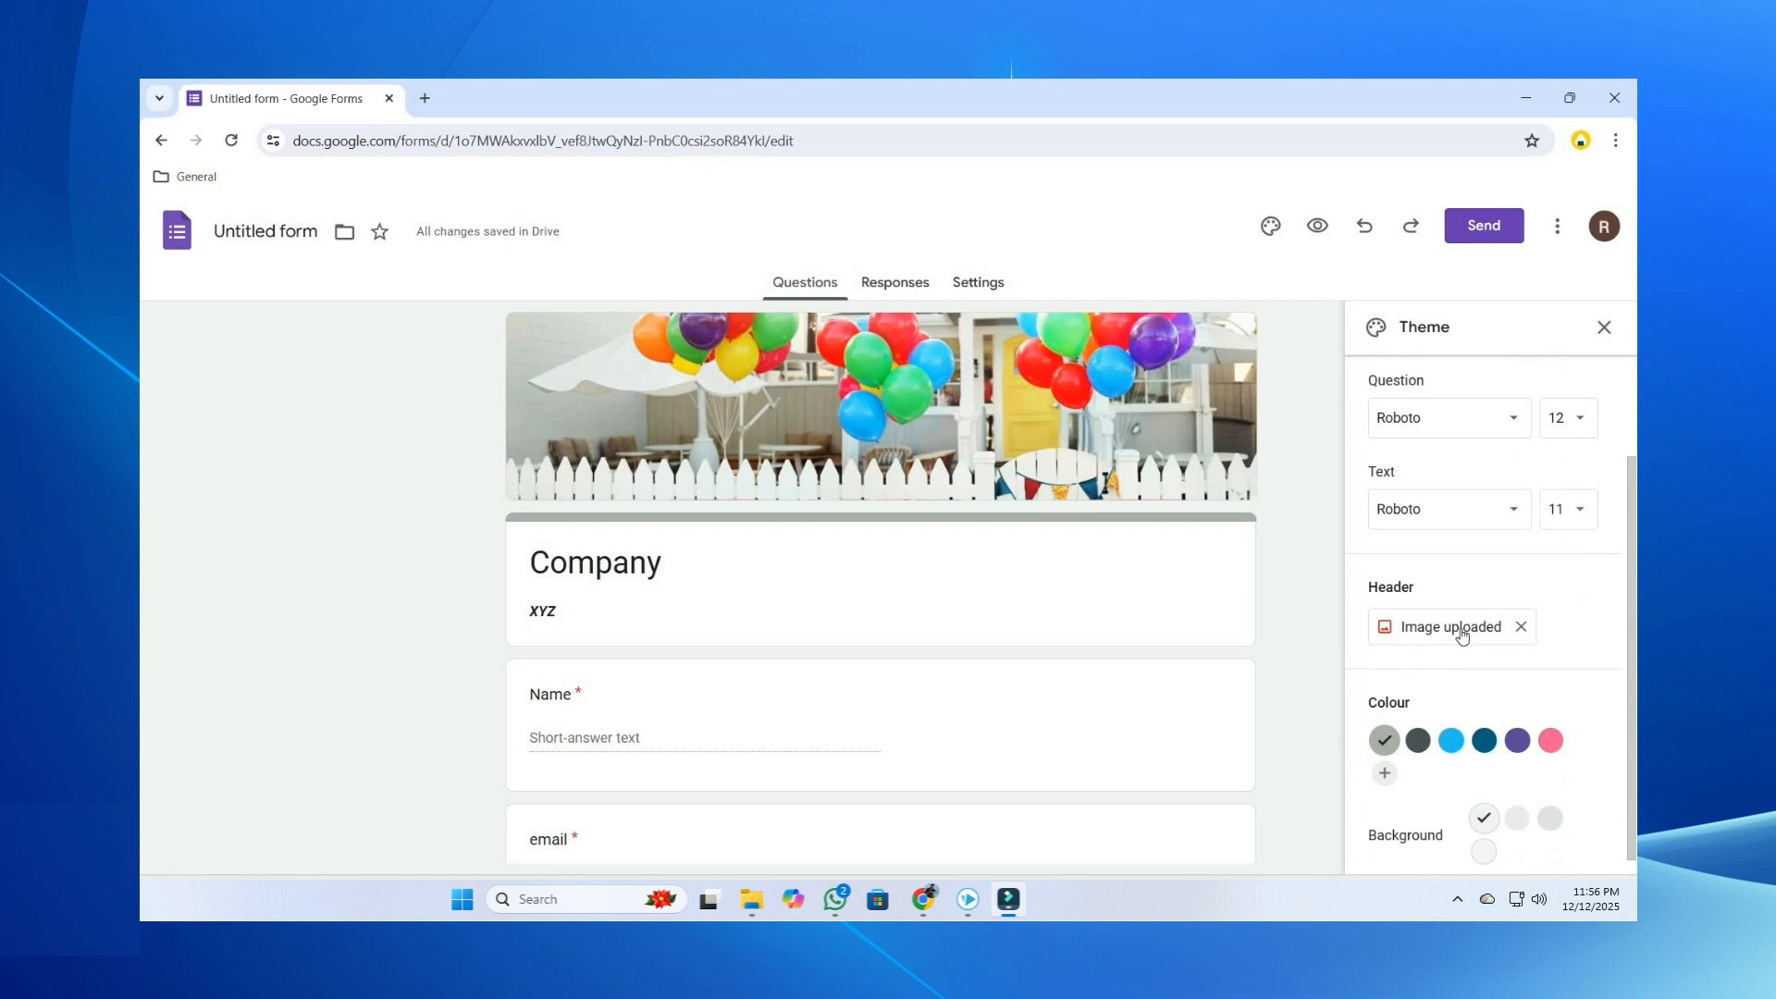
pyautogui.click(1452, 745)
pyautogui.click(1483, 746)
pyautogui.click(1517, 743)
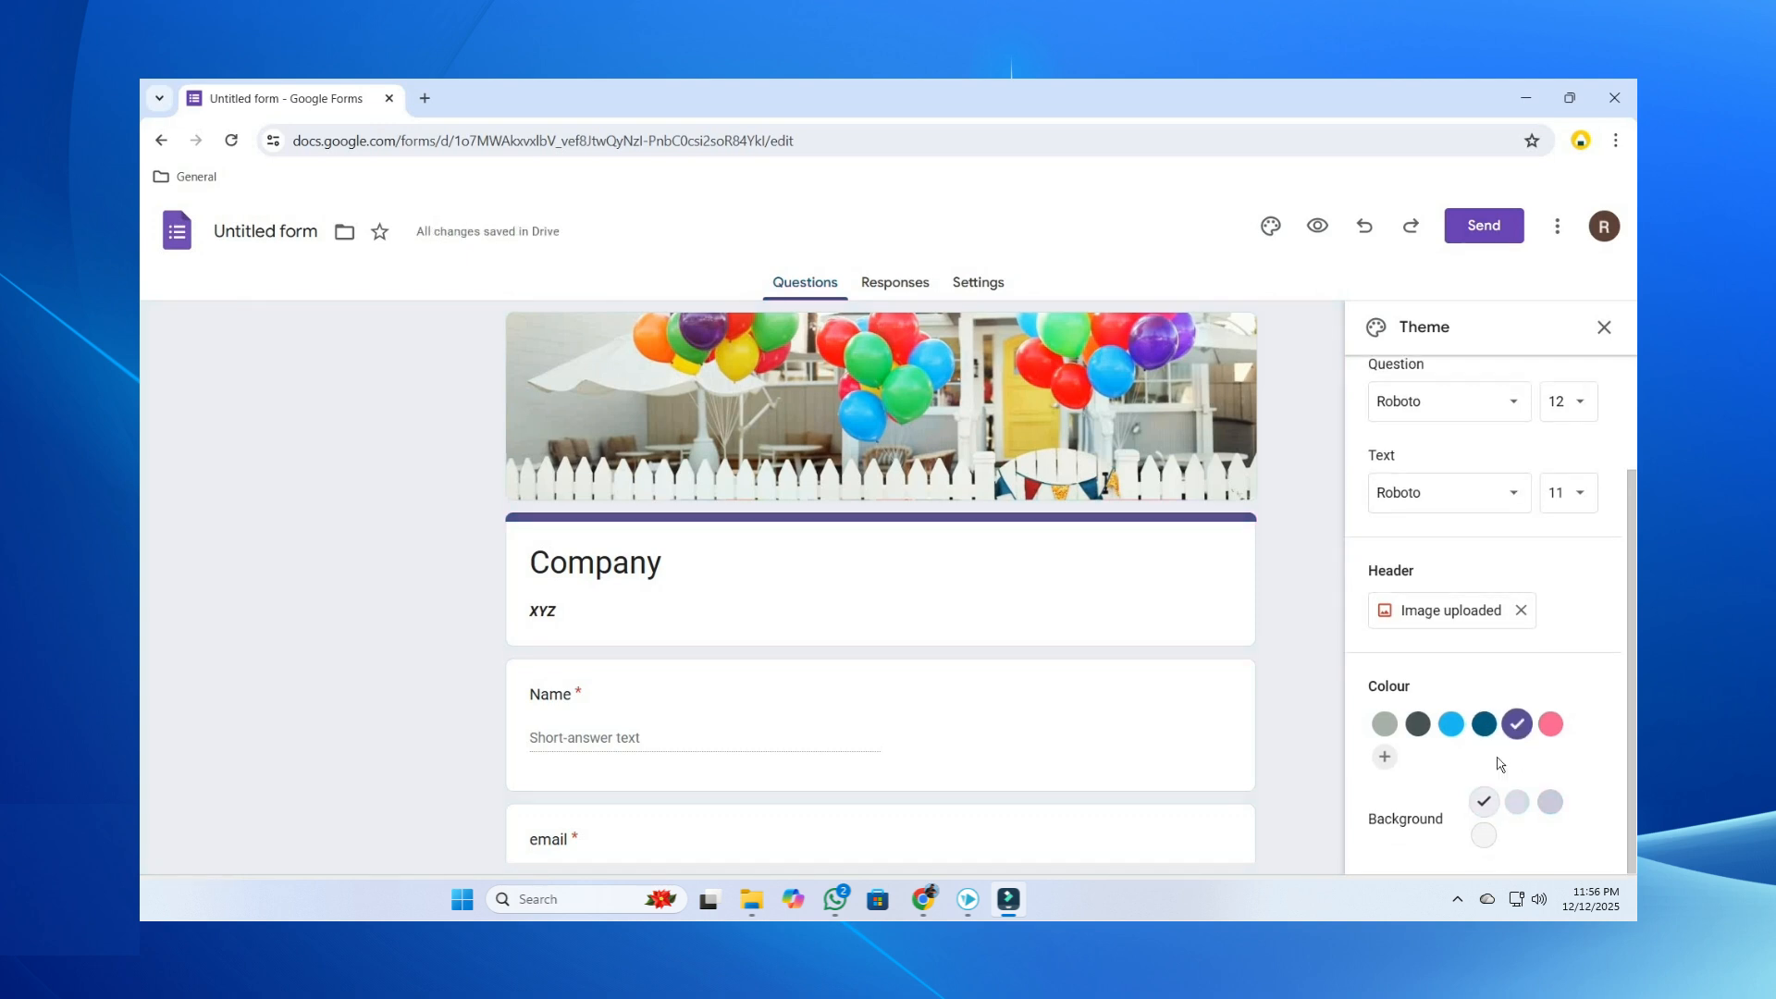
pyautogui.scroll(2, 1508, 708)
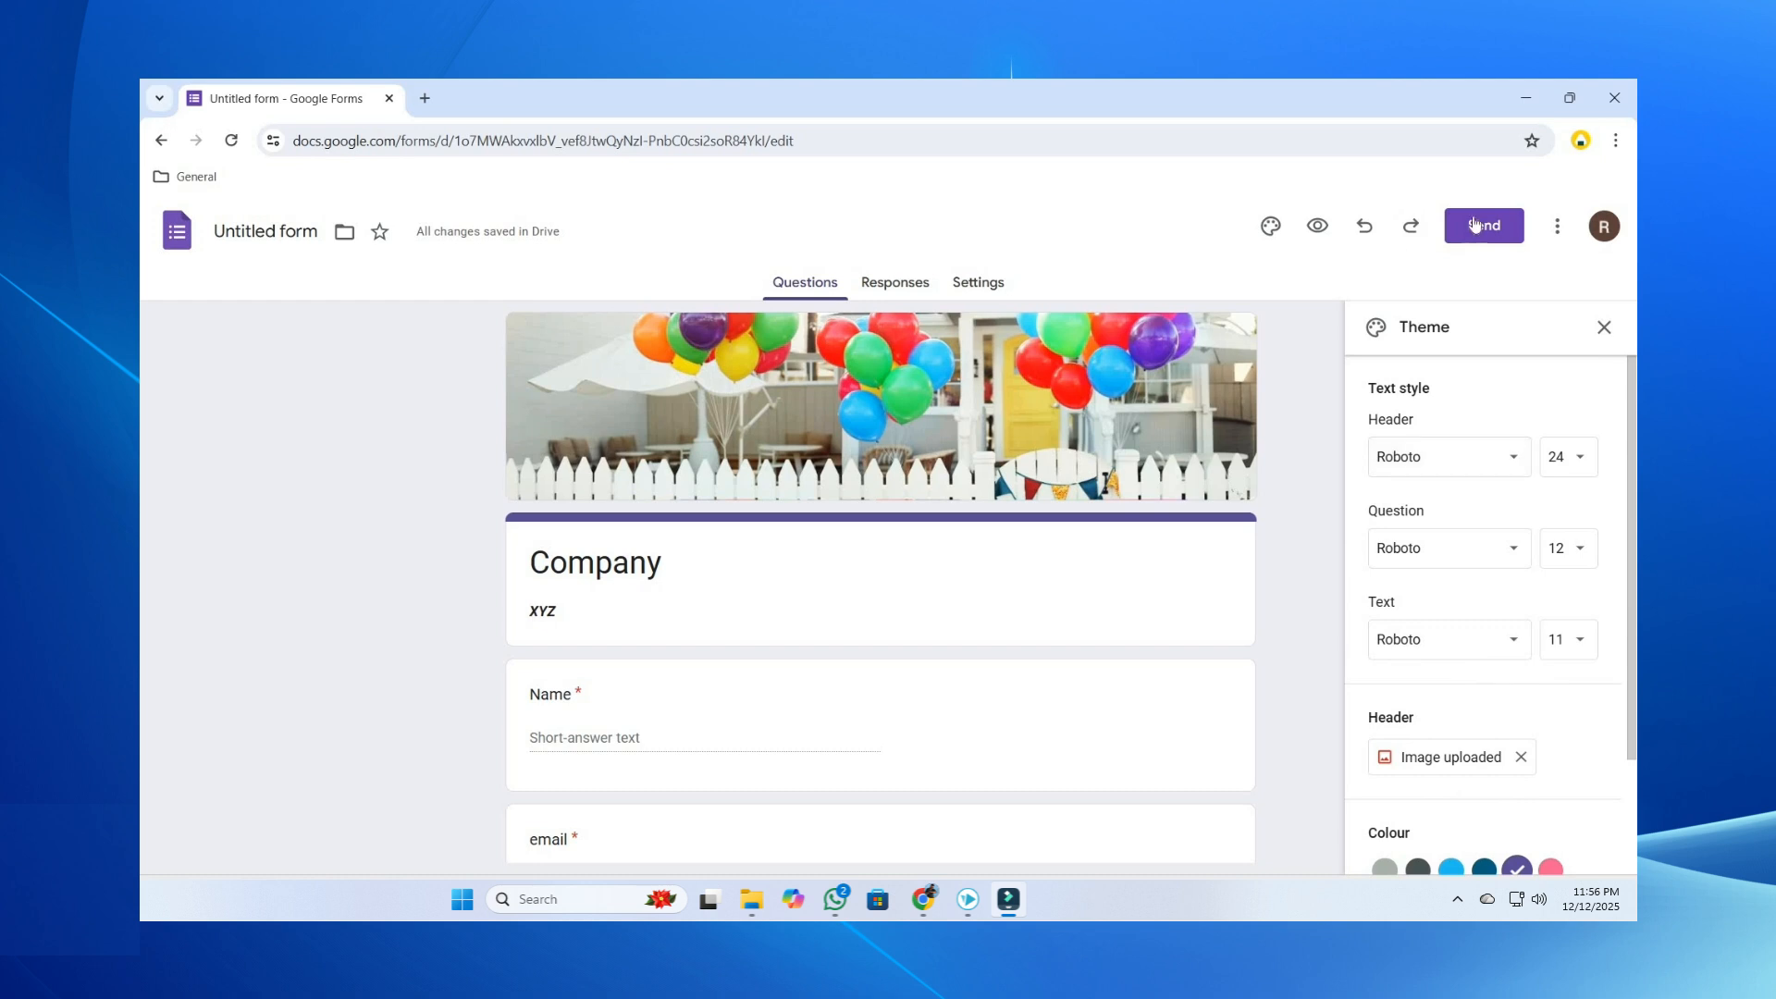
pyautogui.click(1554, 231)
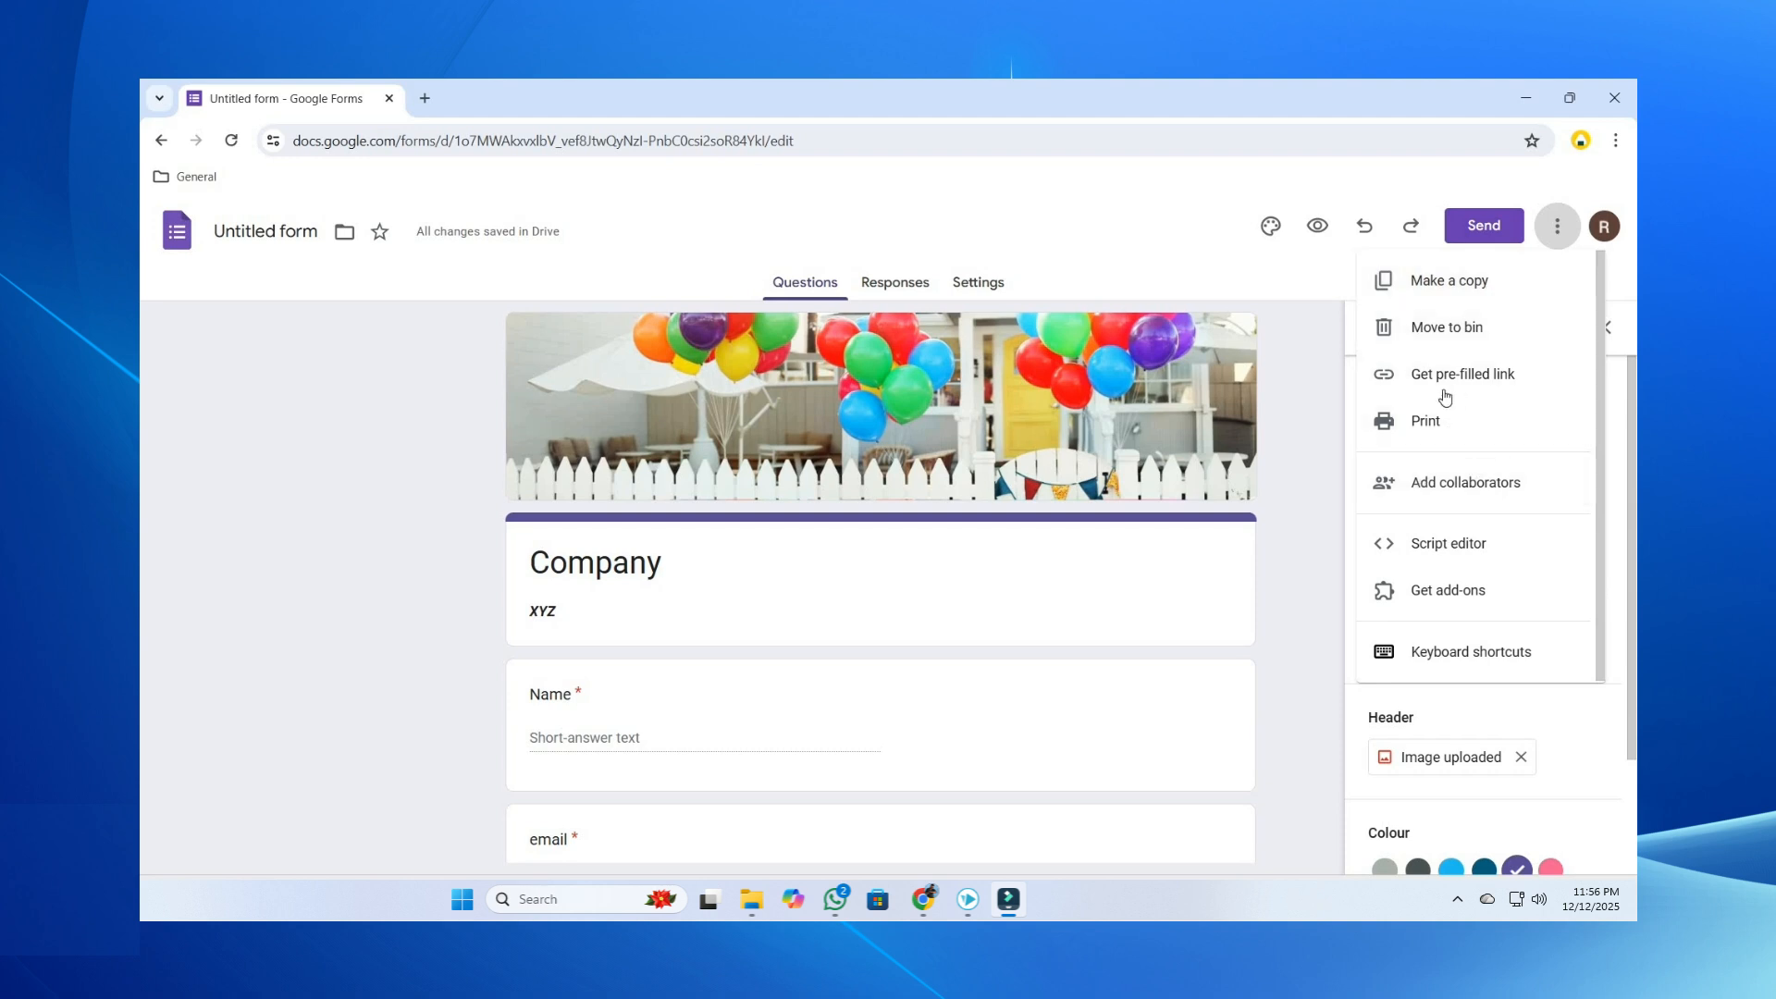
pyautogui.click(1312, 342)
# - Generate a shortened share link for the form, copy it and close the sending dialog
pyautogui.click(1477, 234)
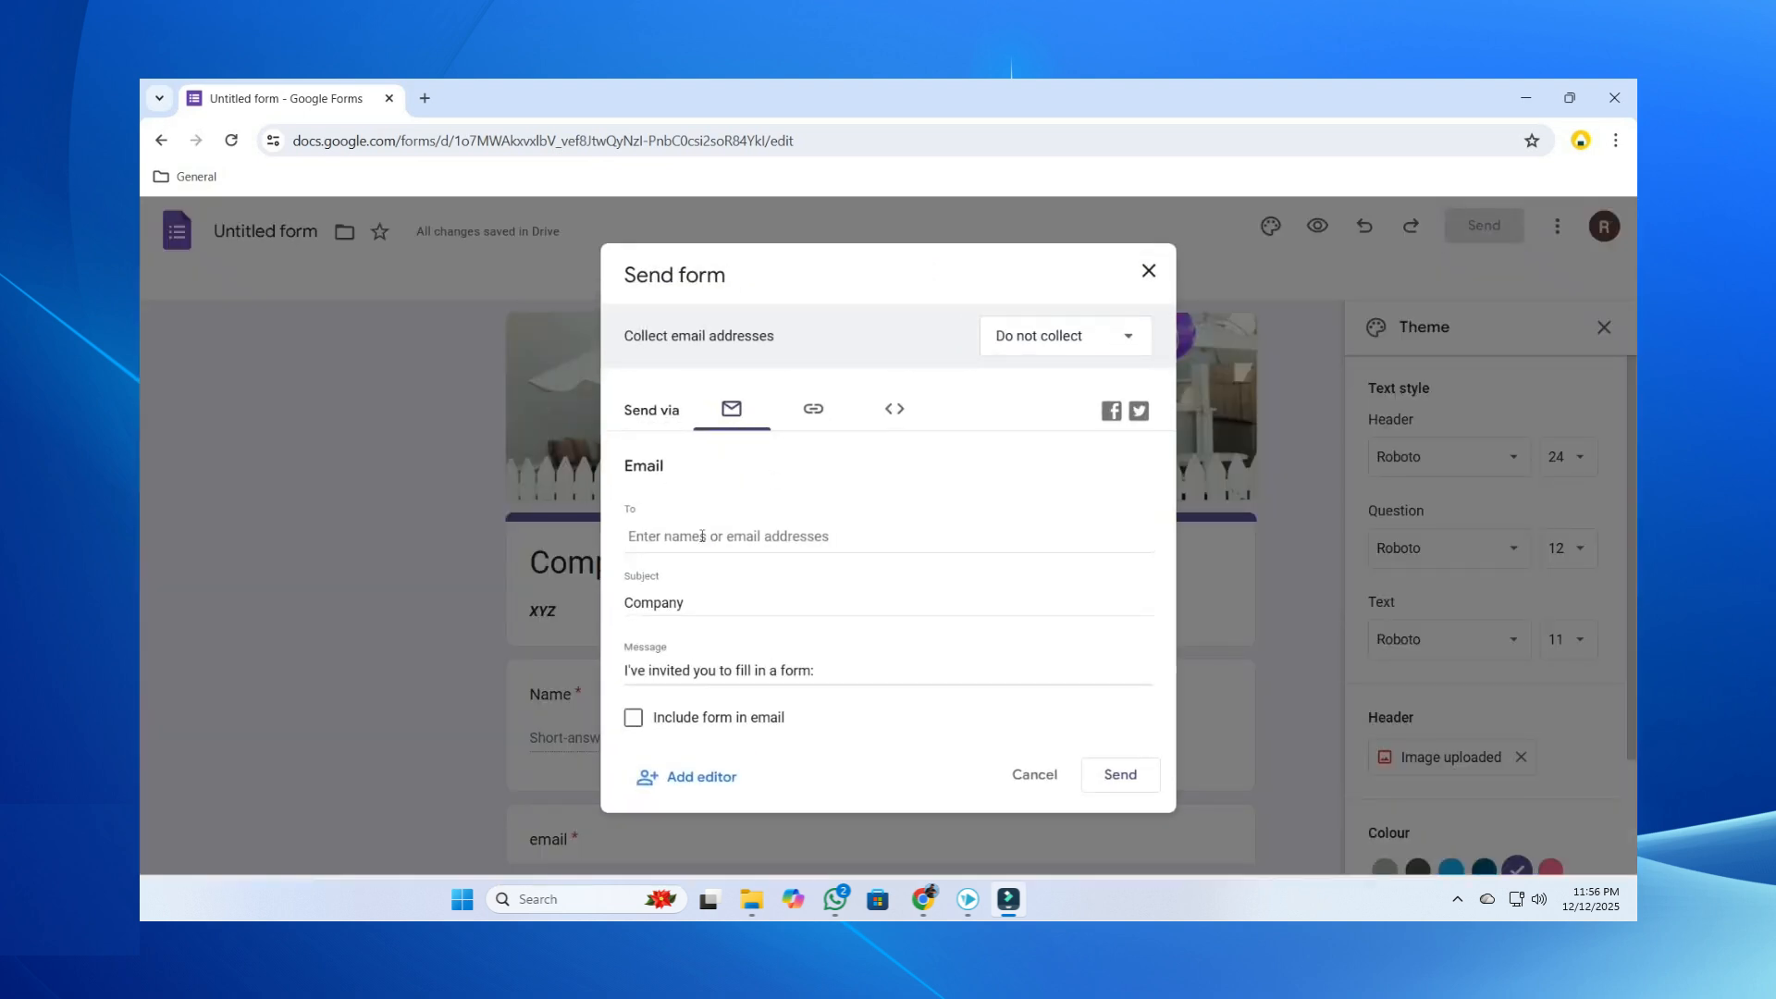
pyautogui.click(814, 414)
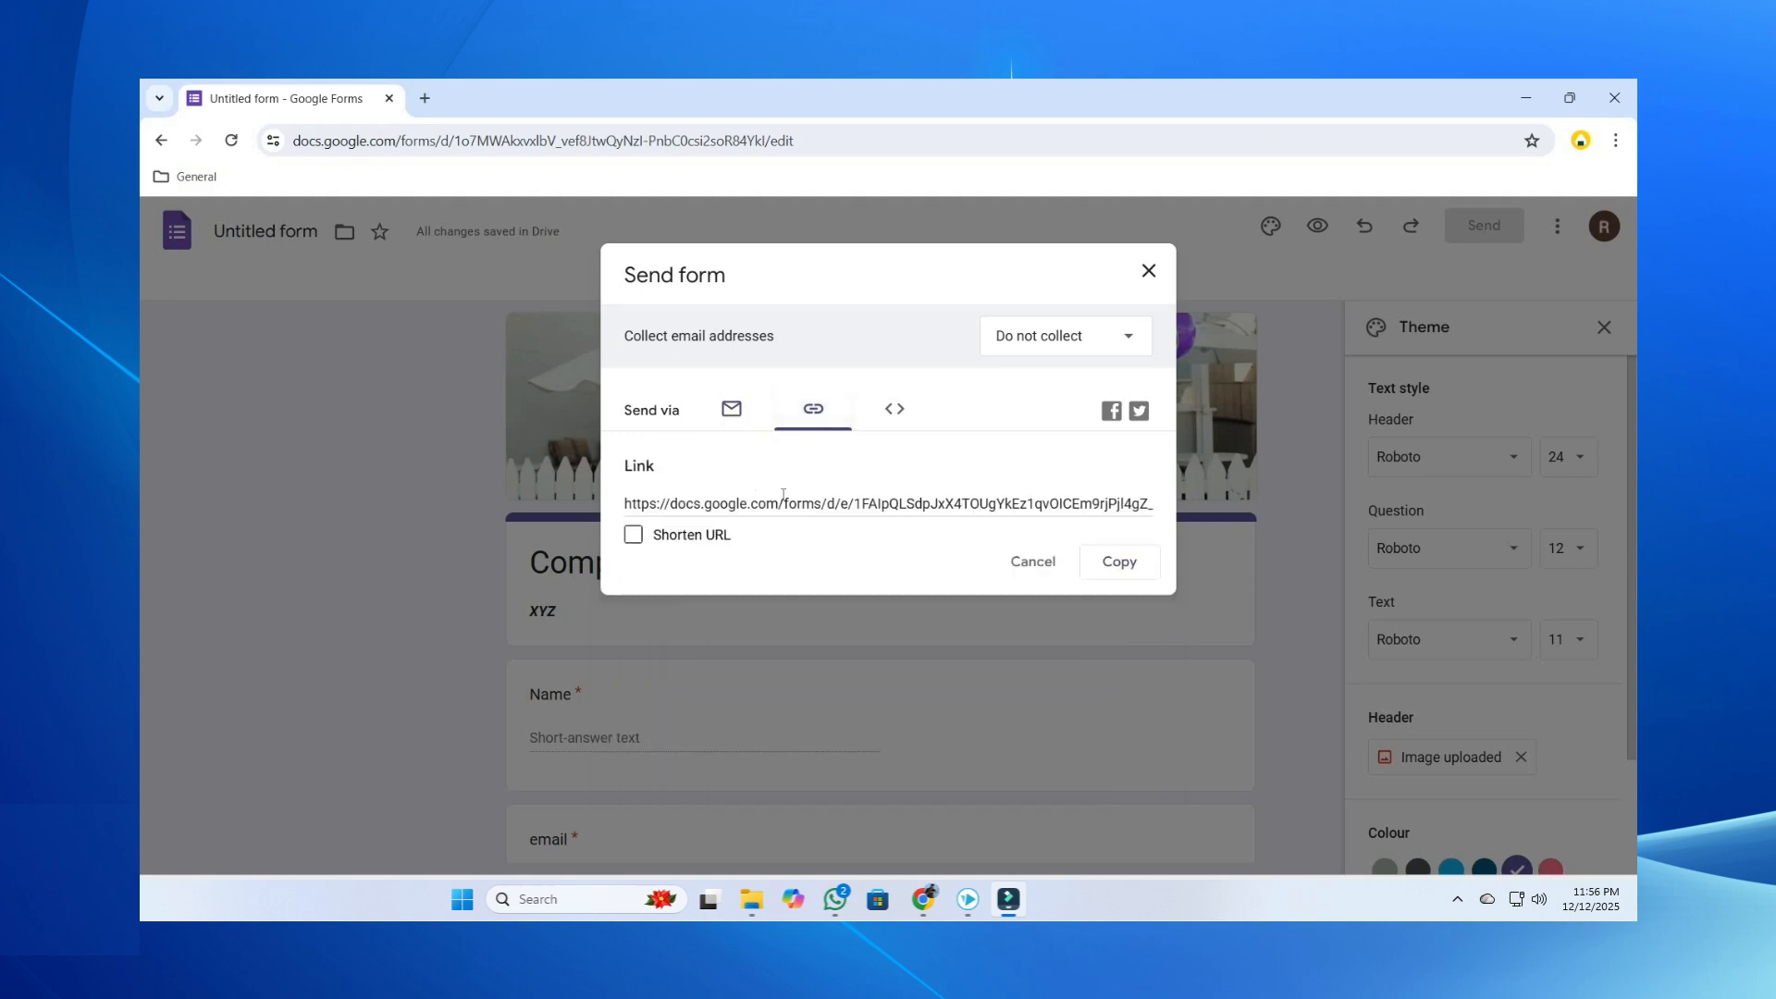
pyautogui.click(632, 536)
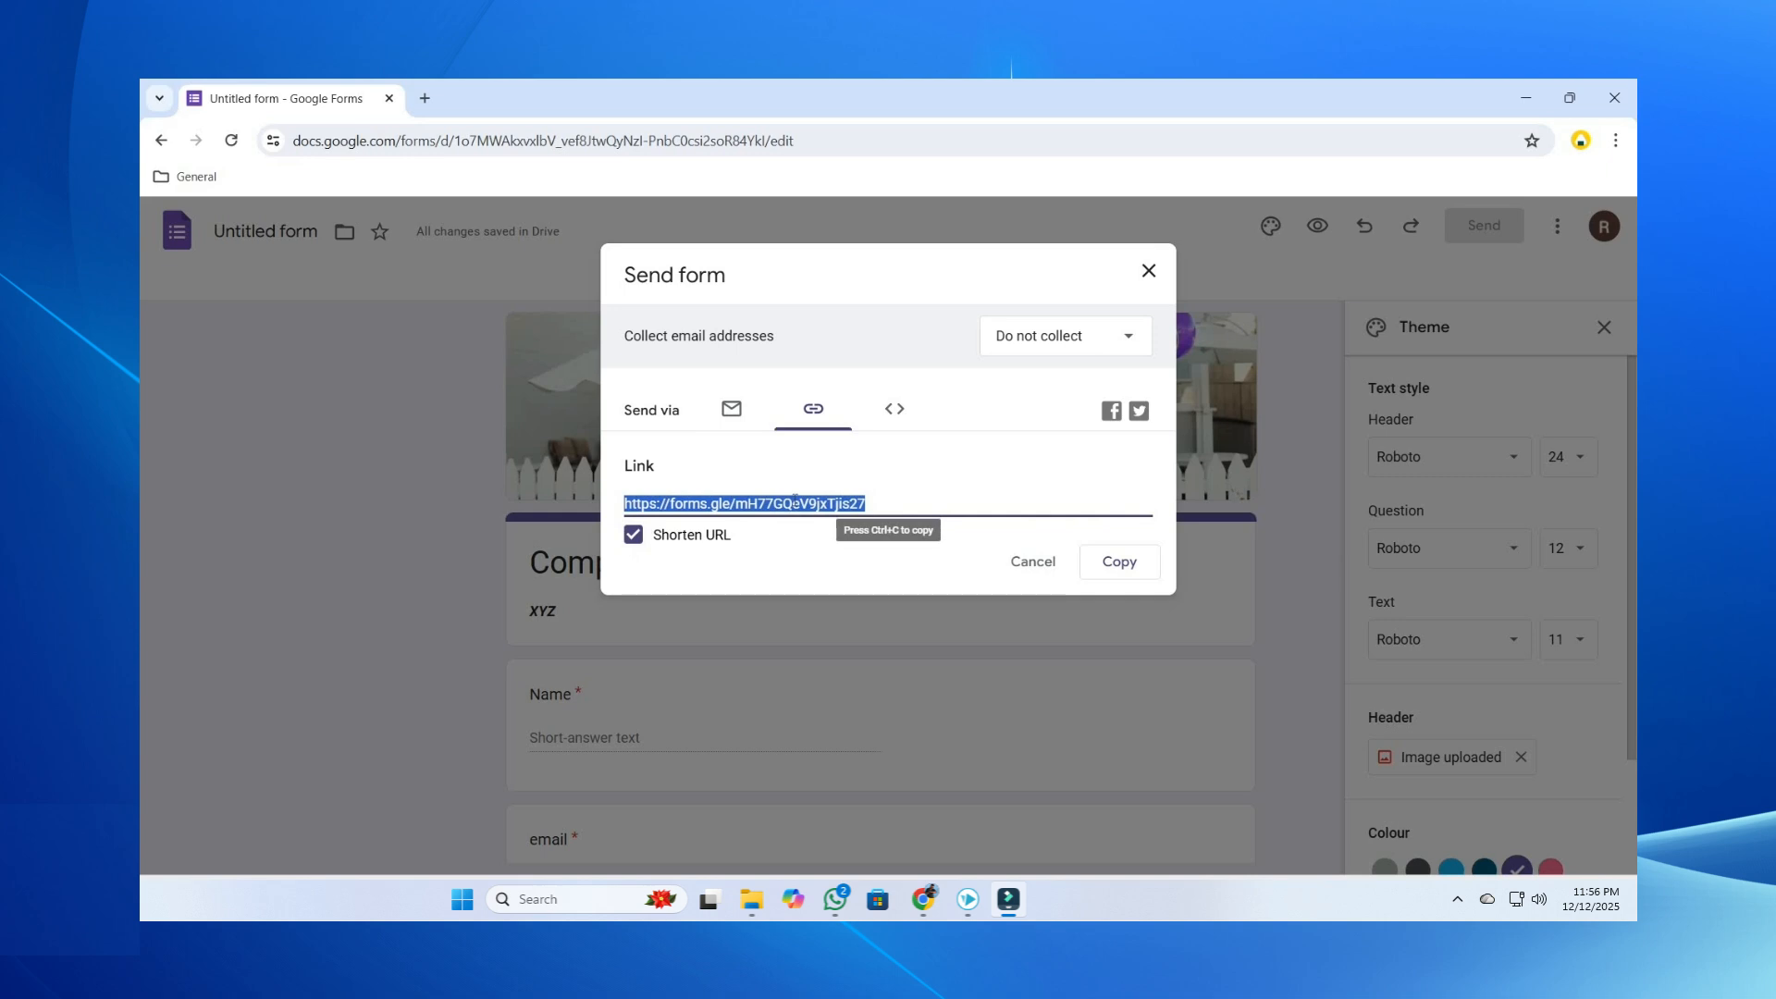
pyautogui.rightClick(795, 500)
pyautogui.click(830, 525)
pyautogui.click(1030, 562)
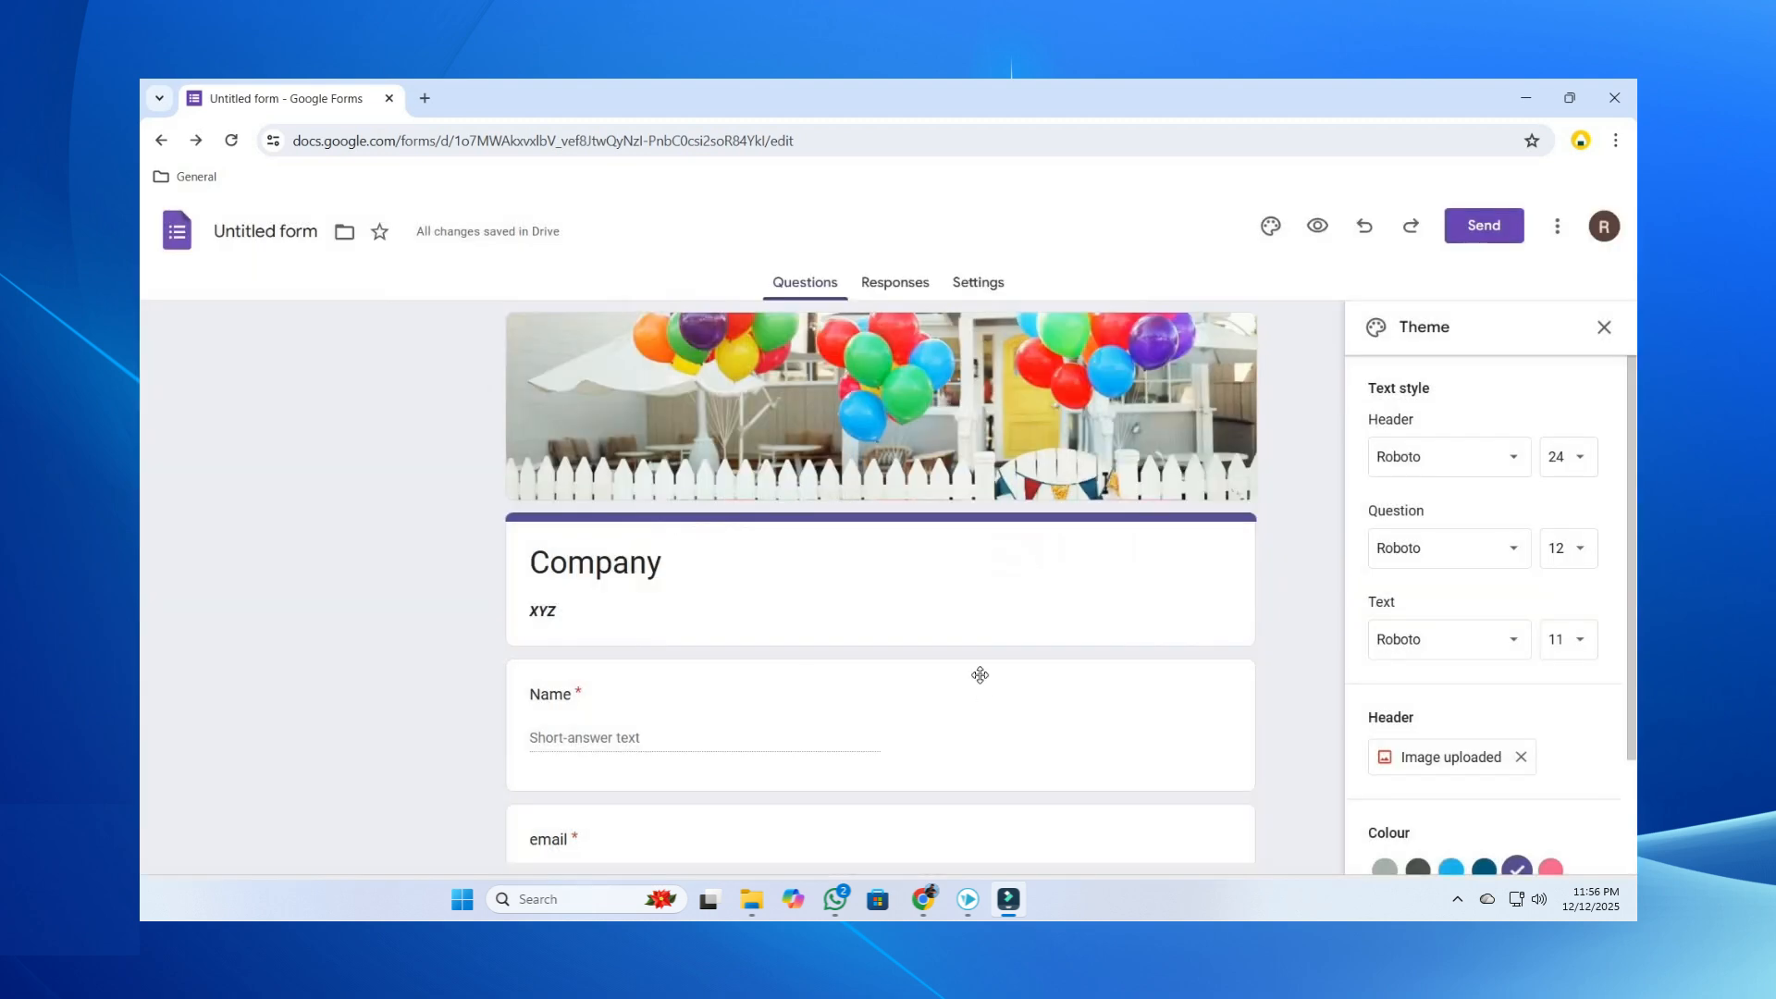